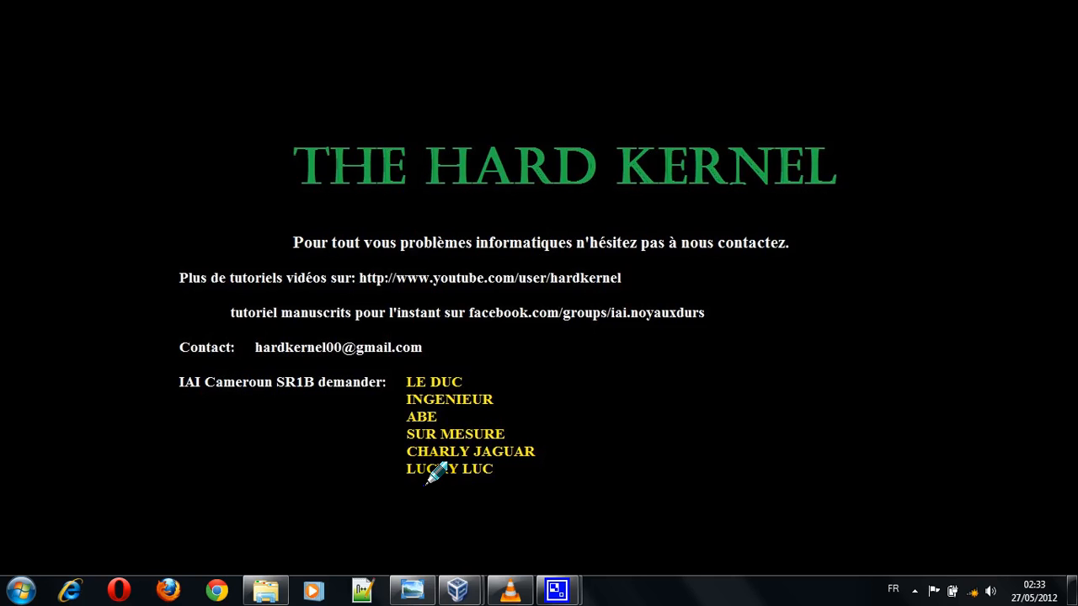
Step: Open the computer management console (Gérer) for the host's Ordinateur item
{"action": "mouse_move", "coordinate": [452, 582]}
{"action": "left_click", "coordinate": [22, 591]}
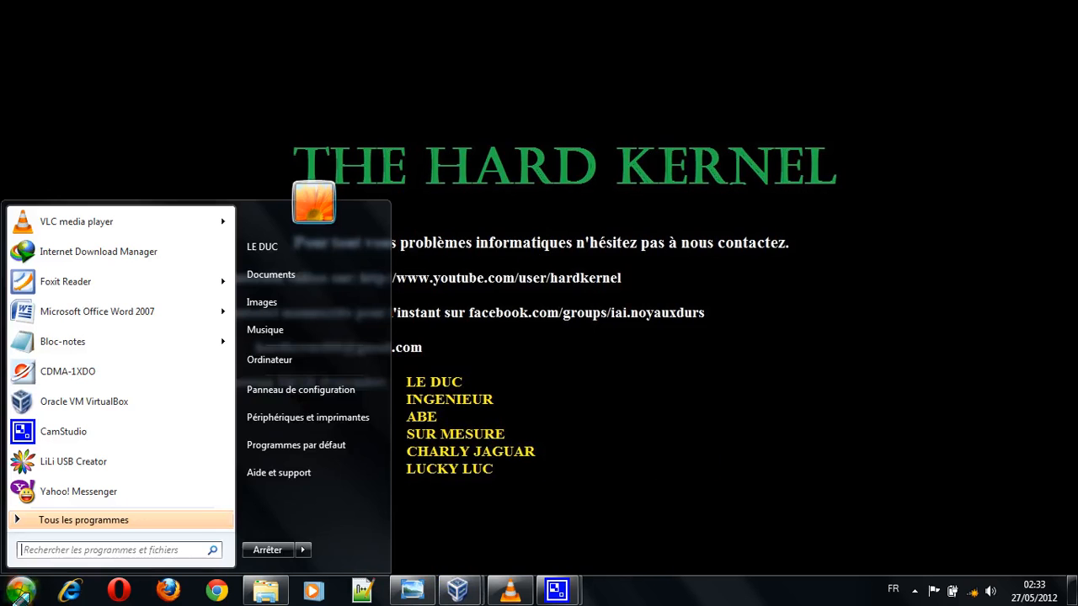
{"action": "right_click", "coordinate": [297, 362]}
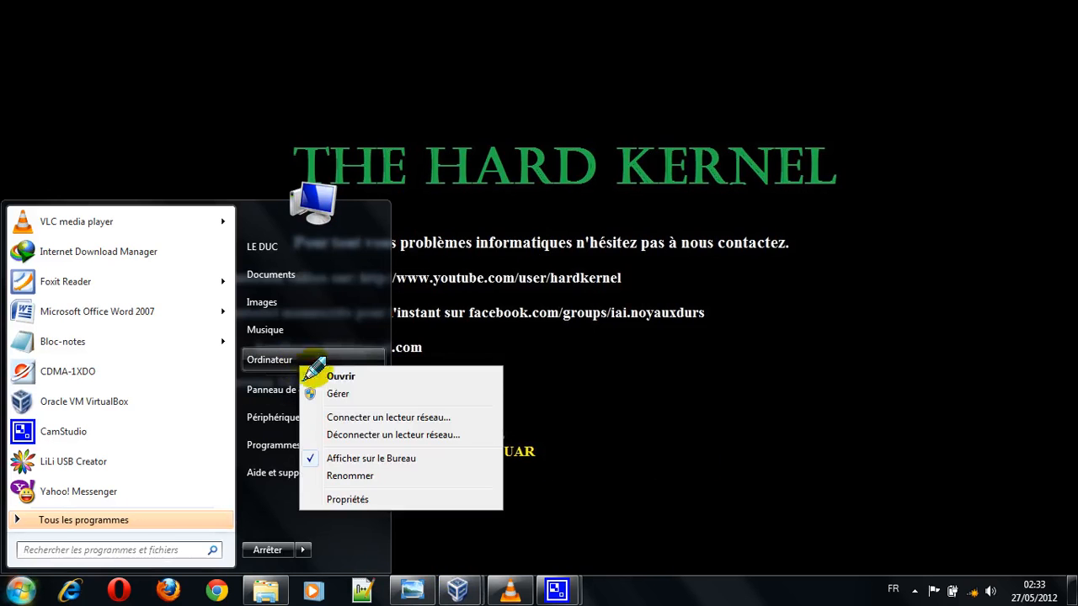
{"action": "left_click", "coordinate": [347, 396]}
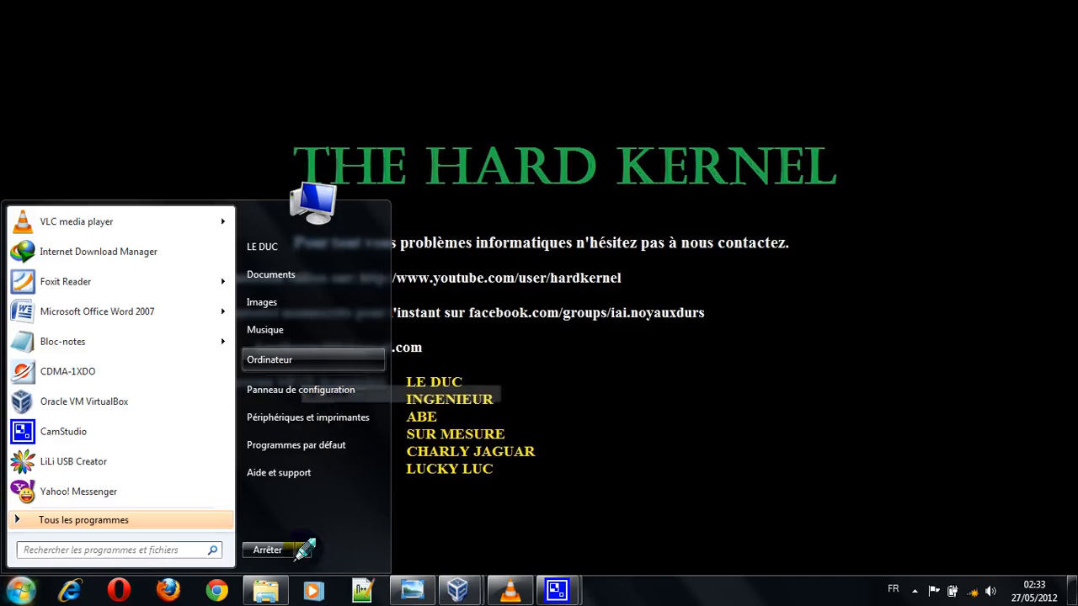
{"action": "left_click", "coordinate": [553, 507]}
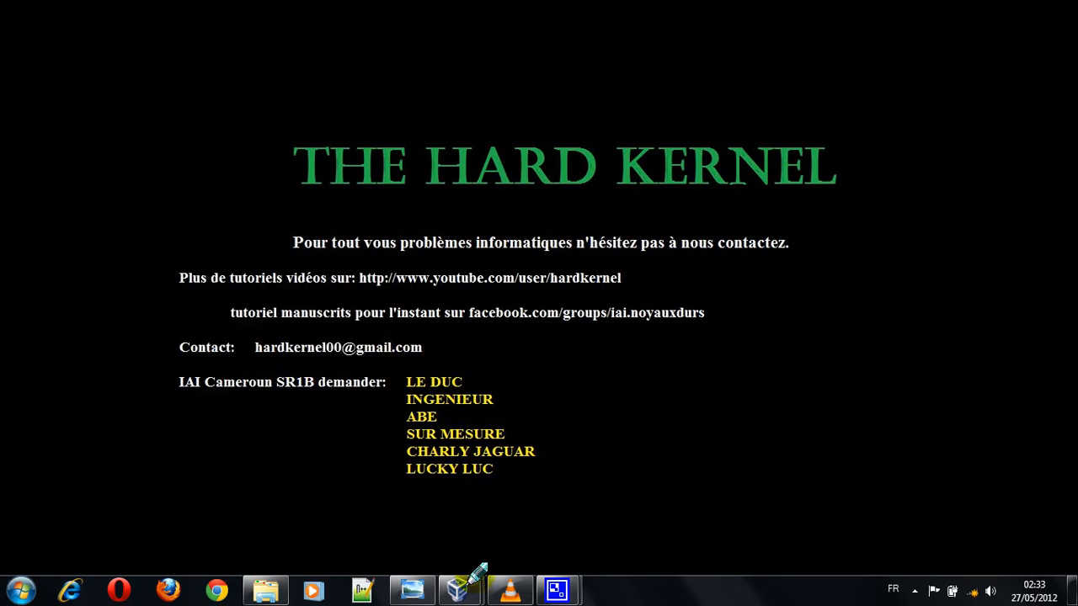
Step: Switch to the tuto 1 virtual machine and examine the C:, E:, F: and G: partitions of Disque 0 in Gestion des disques
{"action": "left_click", "coordinate": [493, 493]}
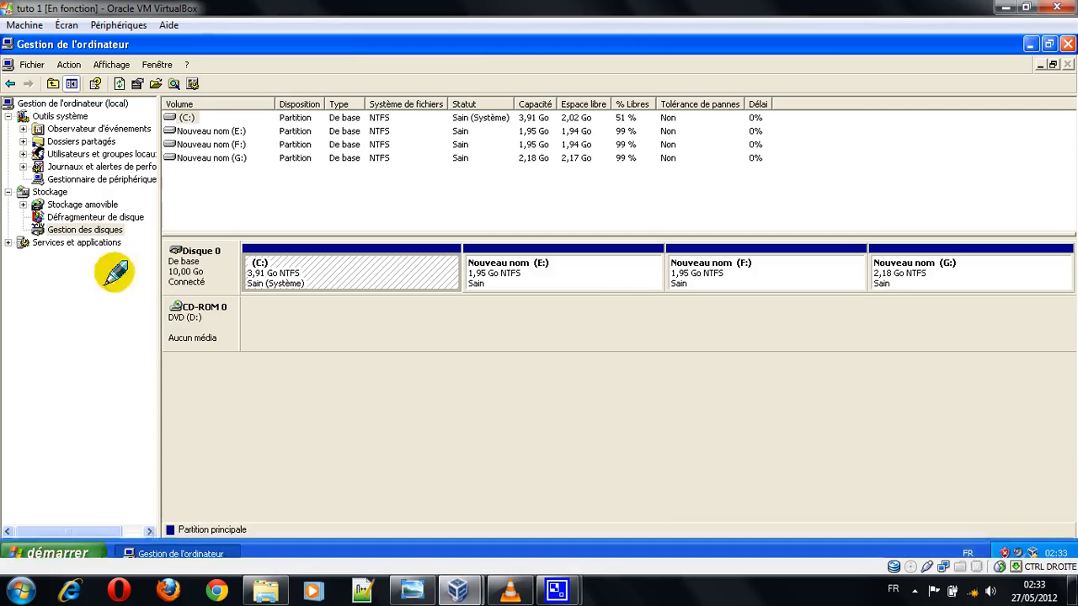
{"action": "left_click", "coordinate": [82, 234]}
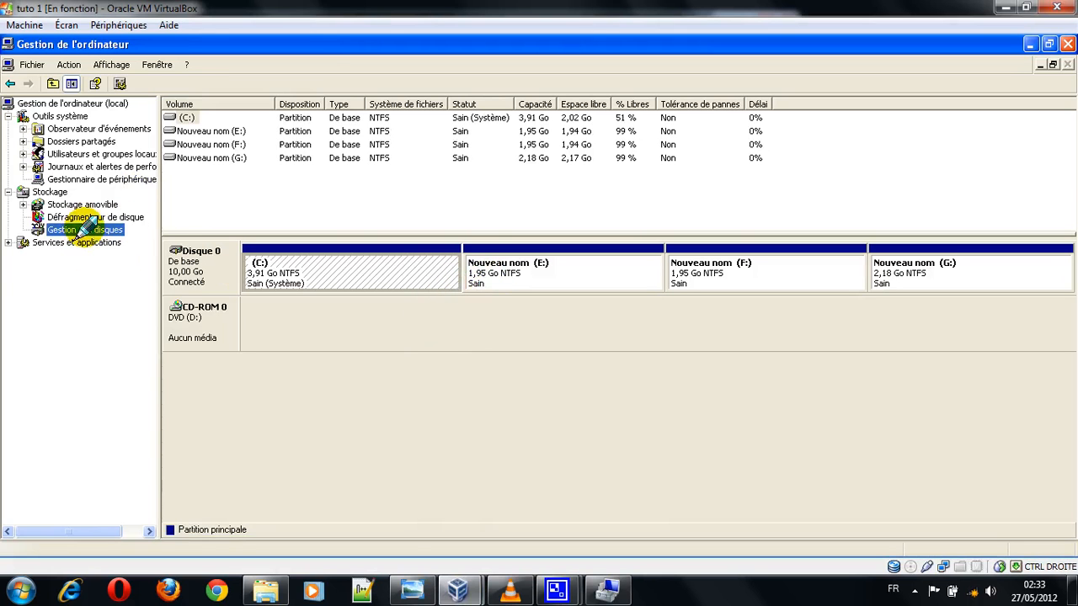
{"action": "left_click", "coordinate": [298, 268]}
{"action": "left_click", "coordinate": [484, 268]}
{"action": "left_click", "coordinate": [720, 264]}
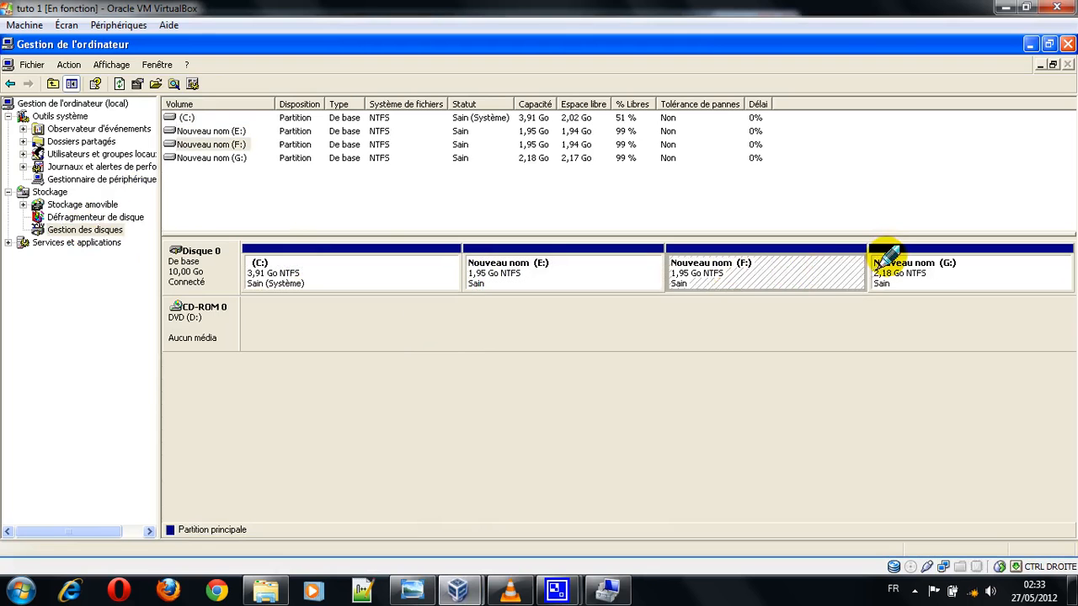
{"action": "left_click", "coordinate": [895, 261]}
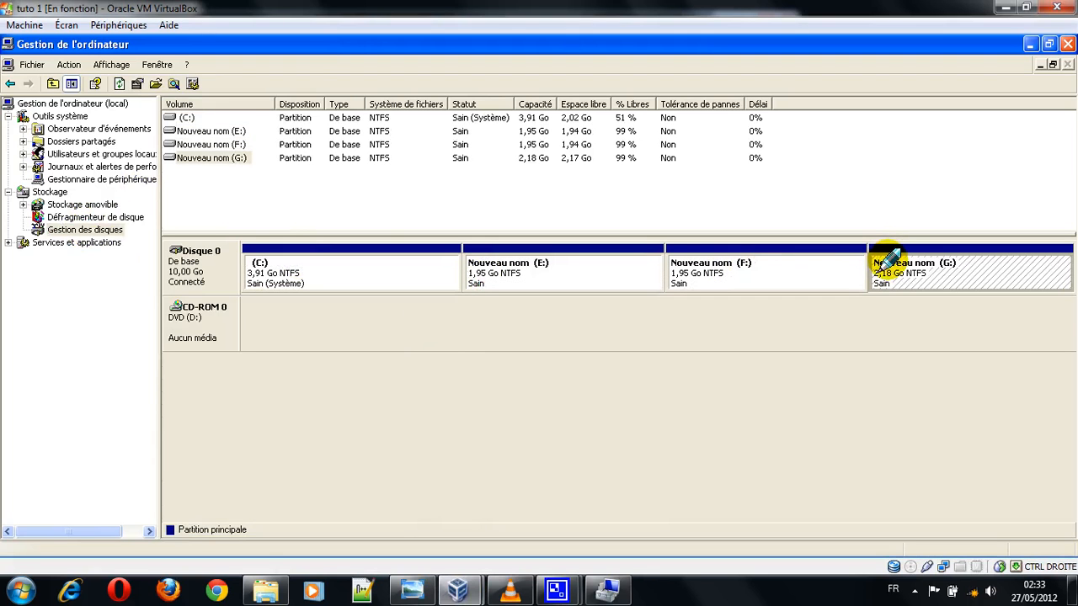
{"action": "left_click", "coordinate": [741, 272]}
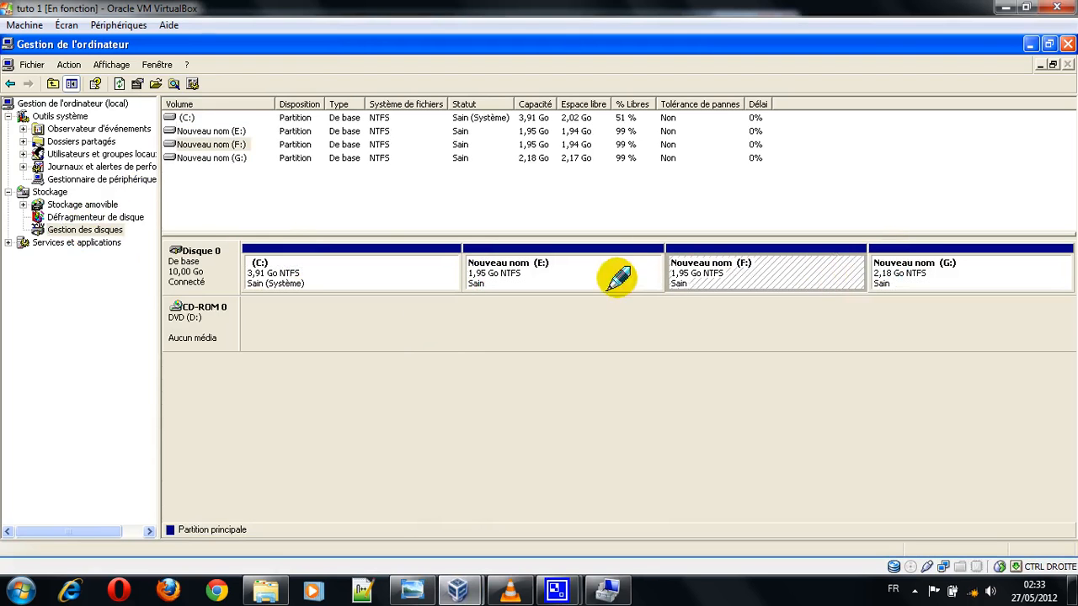
{"action": "left_click", "coordinate": [573, 274]}
{"action": "left_click", "coordinate": [437, 276]}
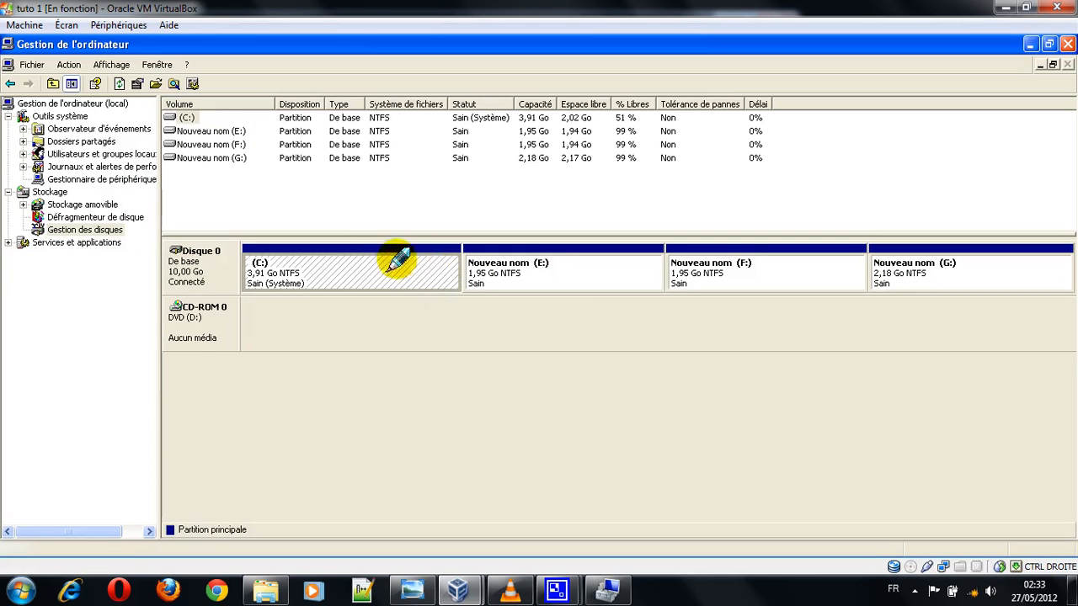
{"action": "left_click", "coordinate": [547, 259]}
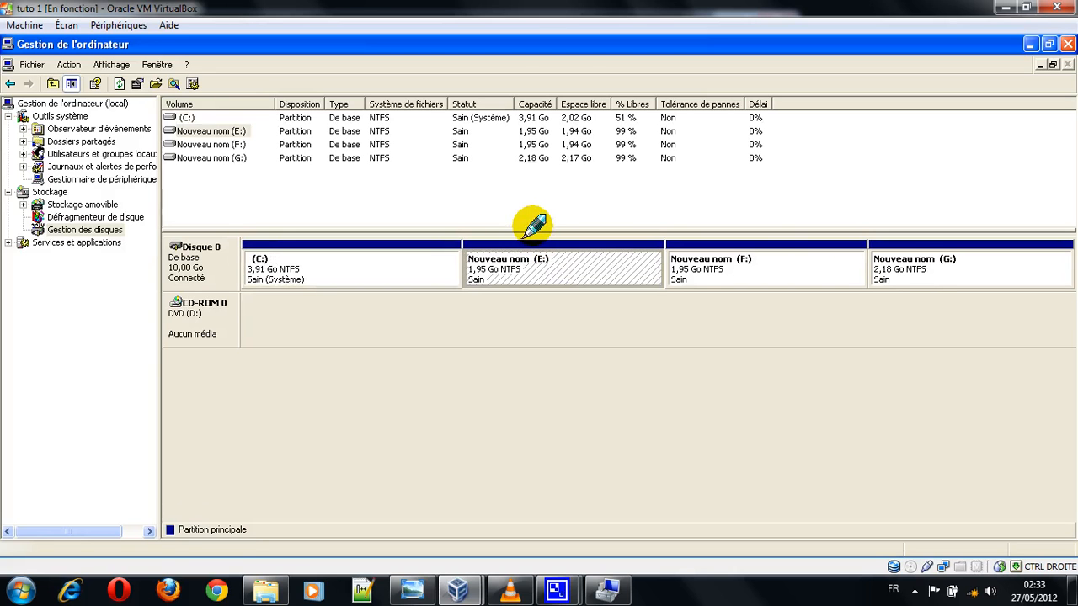
{"action": "right_click", "coordinate": [918, 255]}
{"action": "left_click", "coordinate": [958, 263]}
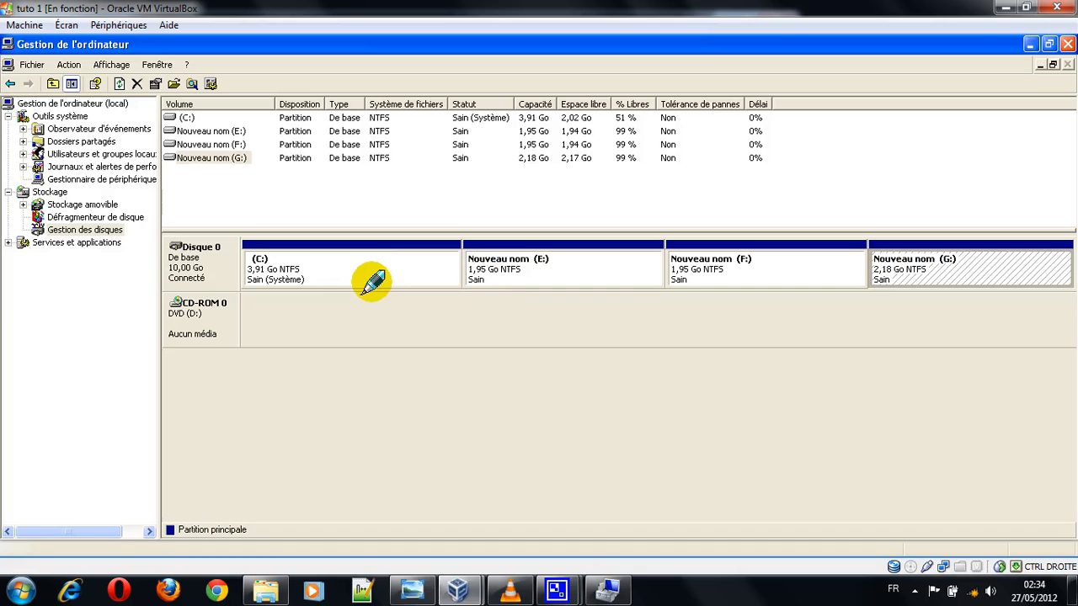
{"action": "left_click", "coordinate": [255, 271]}
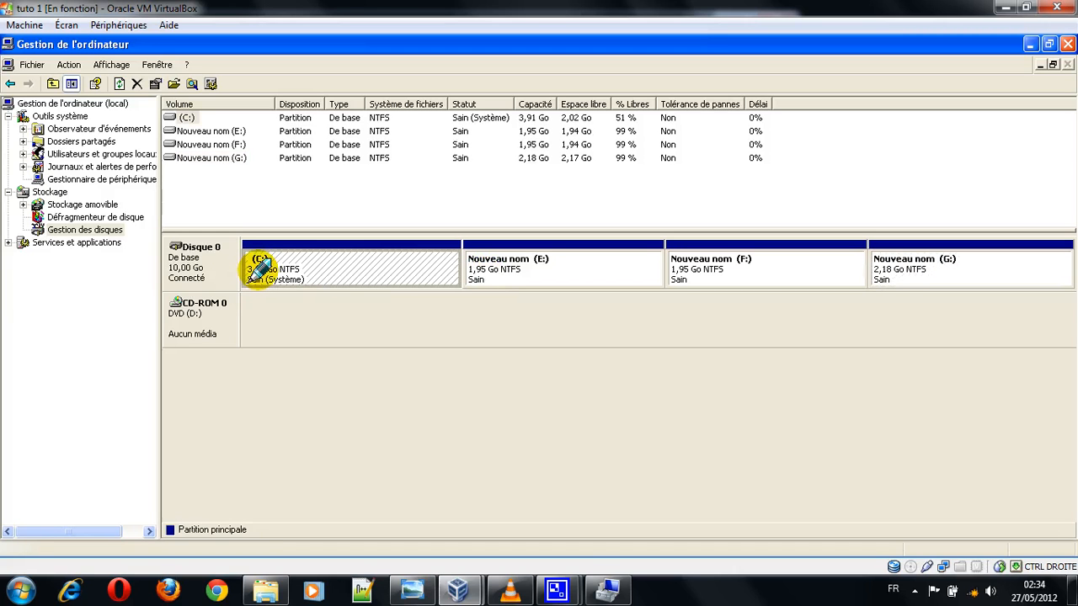
{"action": "left_click", "coordinate": [513, 265]}
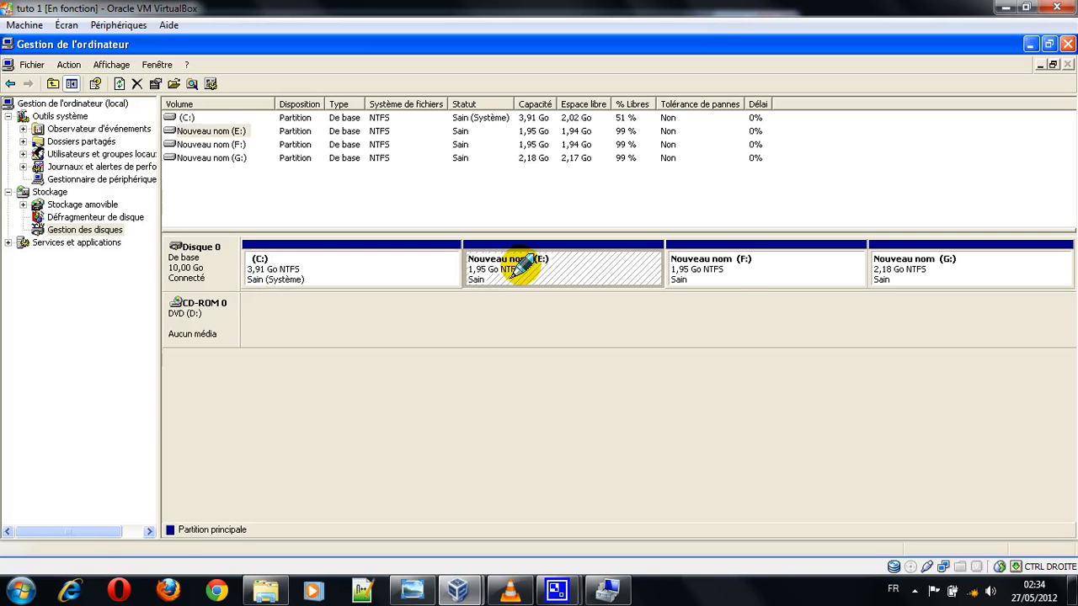
{"action": "left_click", "coordinate": [714, 280]}
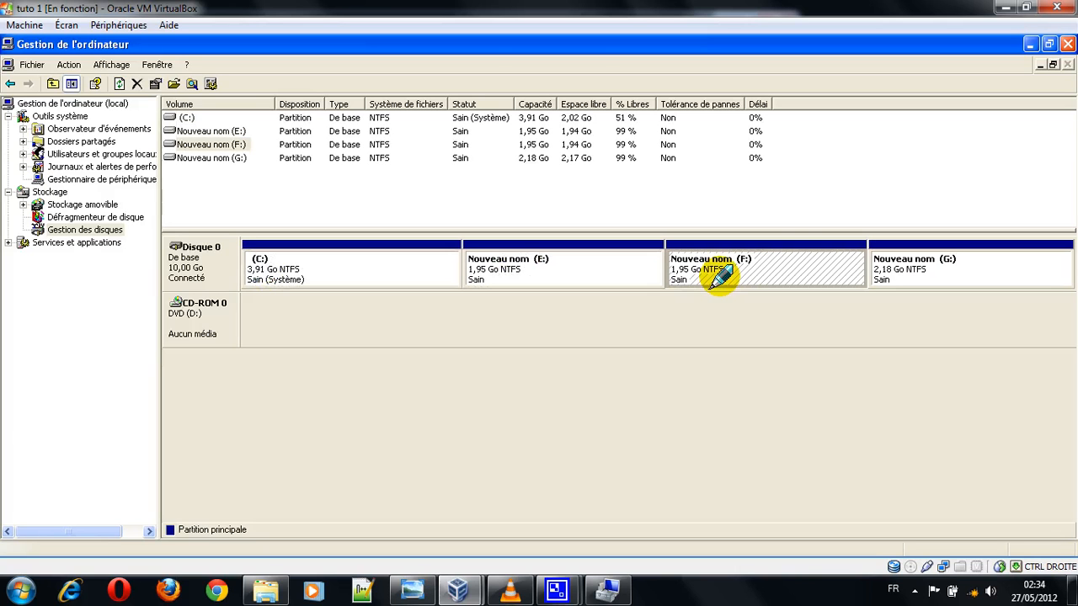
{"action": "left_click", "coordinate": [944, 259]}
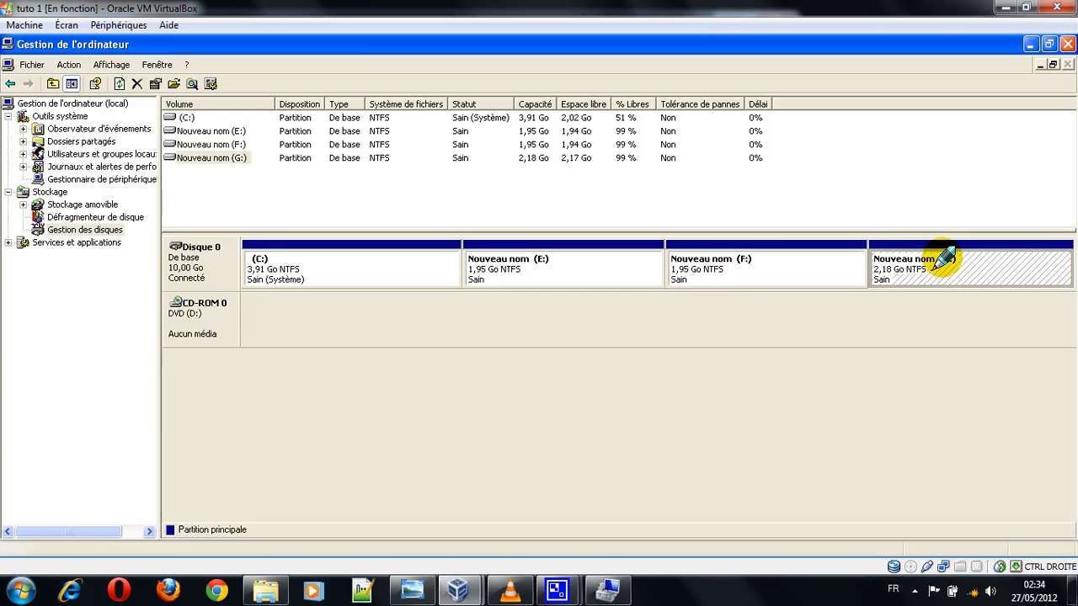
{"action": "left_click", "coordinate": [767, 270]}
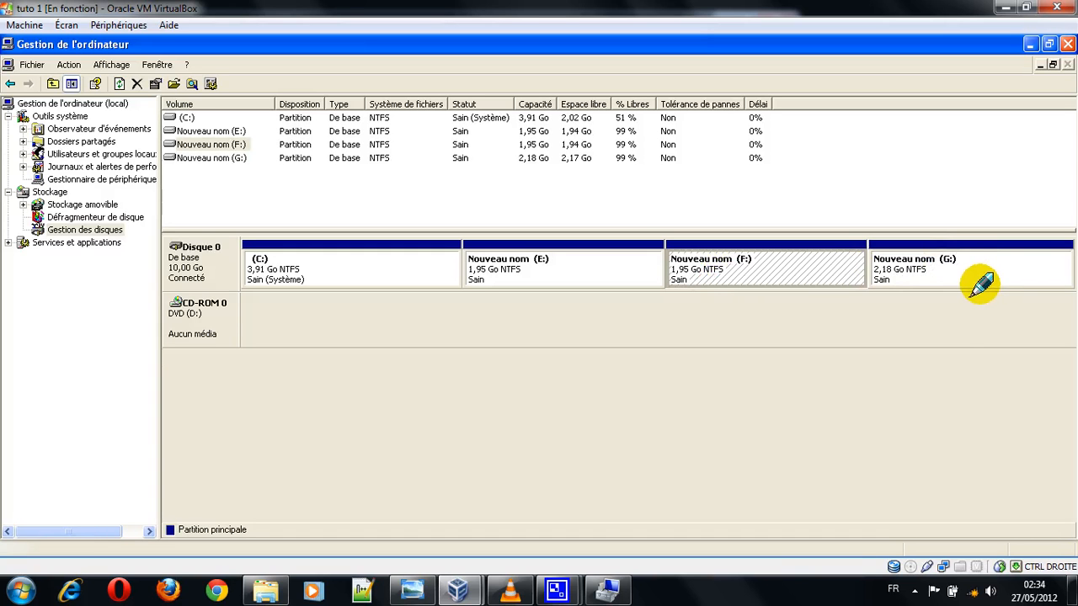
{"action": "left_click", "coordinate": [910, 266]}
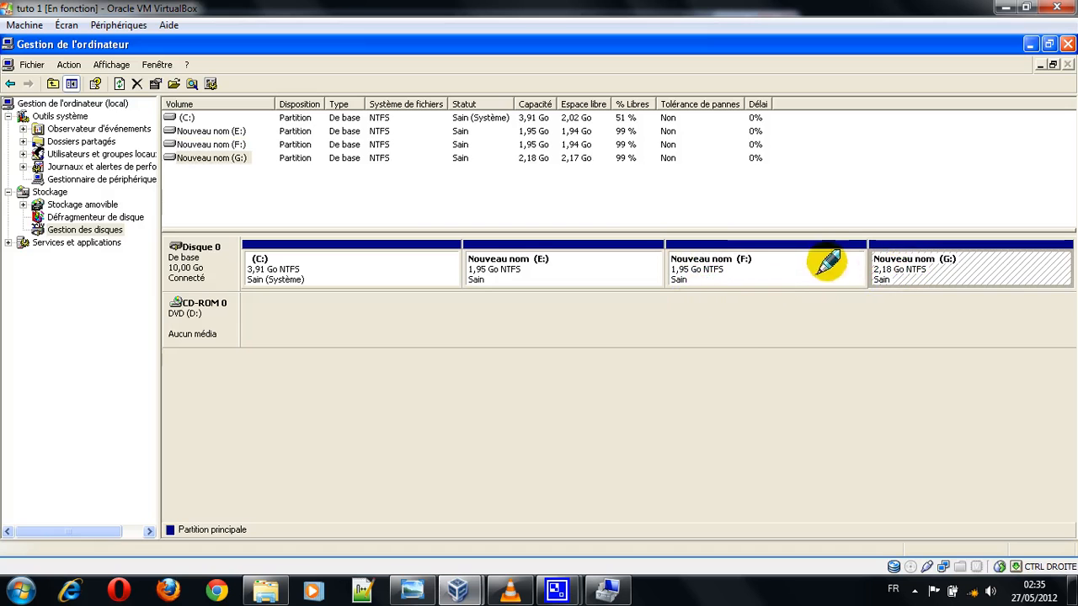
{"action": "left_click", "coordinate": [783, 262]}
{"action": "left_click", "coordinate": [638, 274]}
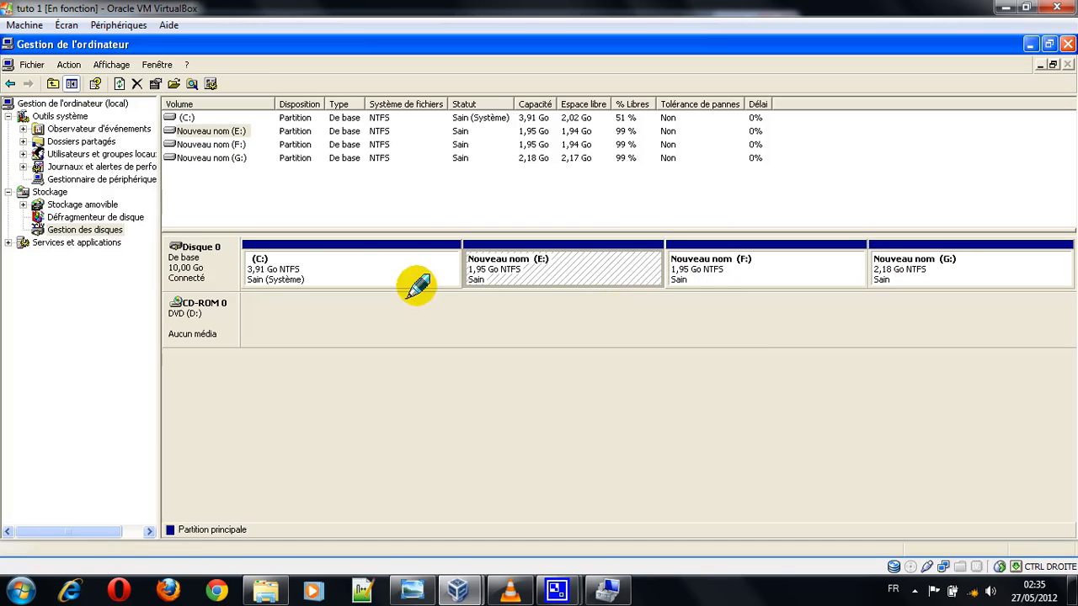
{"action": "left_click", "coordinate": [733, 272]}
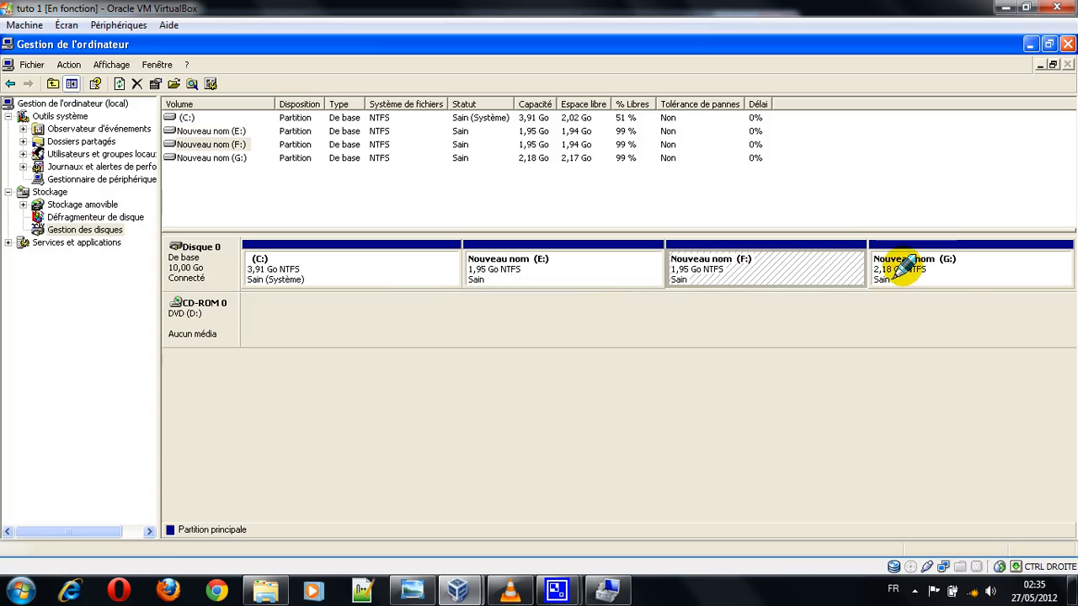
{"action": "left_click", "coordinate": [943, 264]}
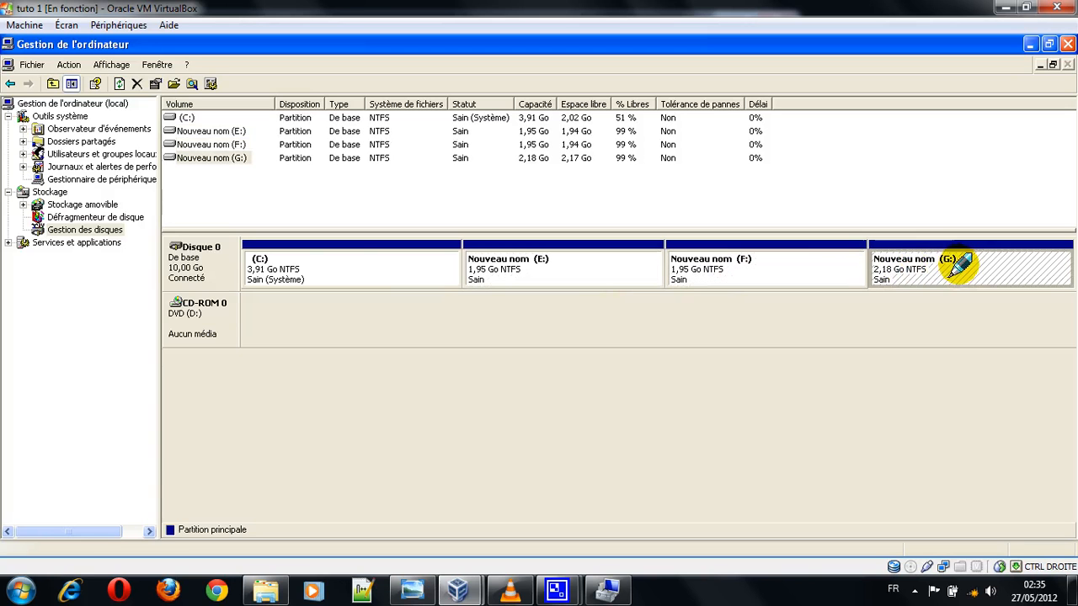
{"action": "left_click", "coordinate": [804, 266]}
{"action": "left_click", "coordinate": [935, 282]}
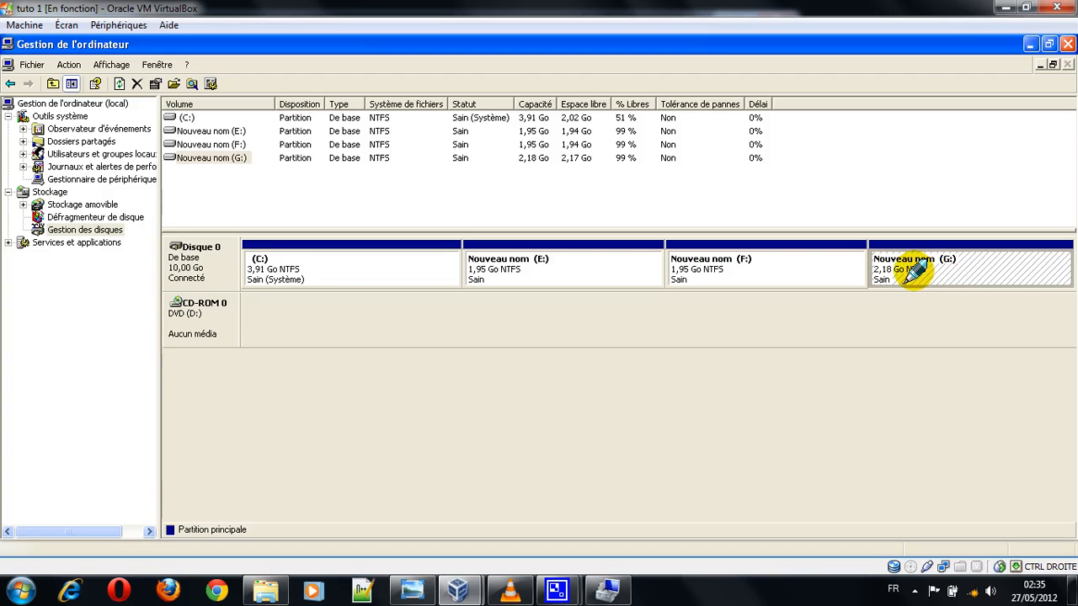
{"action": "left_click", "coordinate": [786, 268]}
{"action": "left_click", "coordinate": [585, 260]}
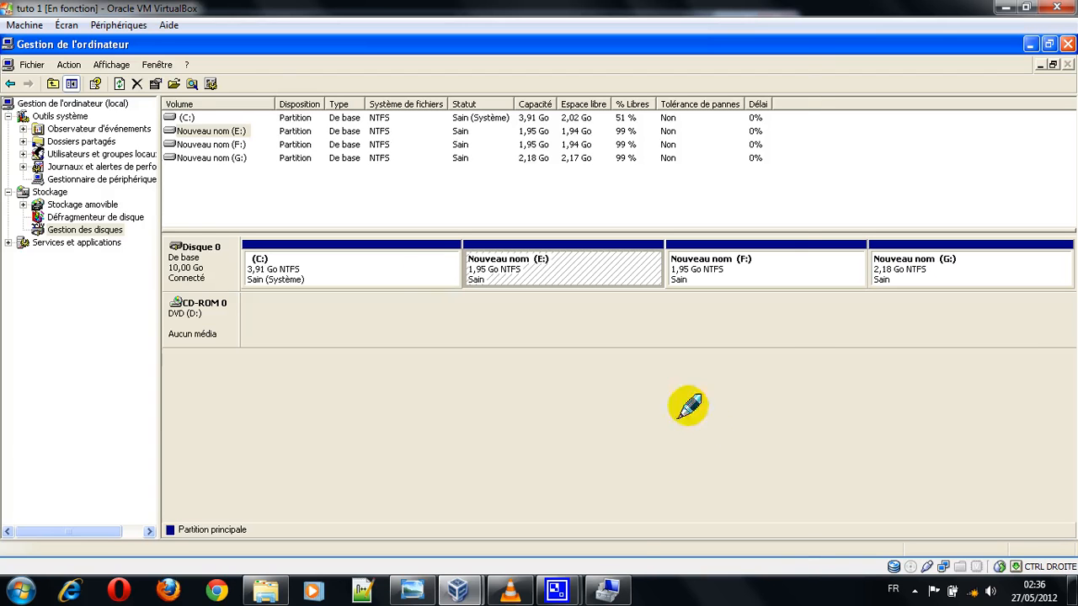
Step: Switch to the host's Gestion de l'ordinateur, show Gestion des disques, and start Réduire le volume on the D: partition
{"action": "left_click", "coordinate": [608, 600]}
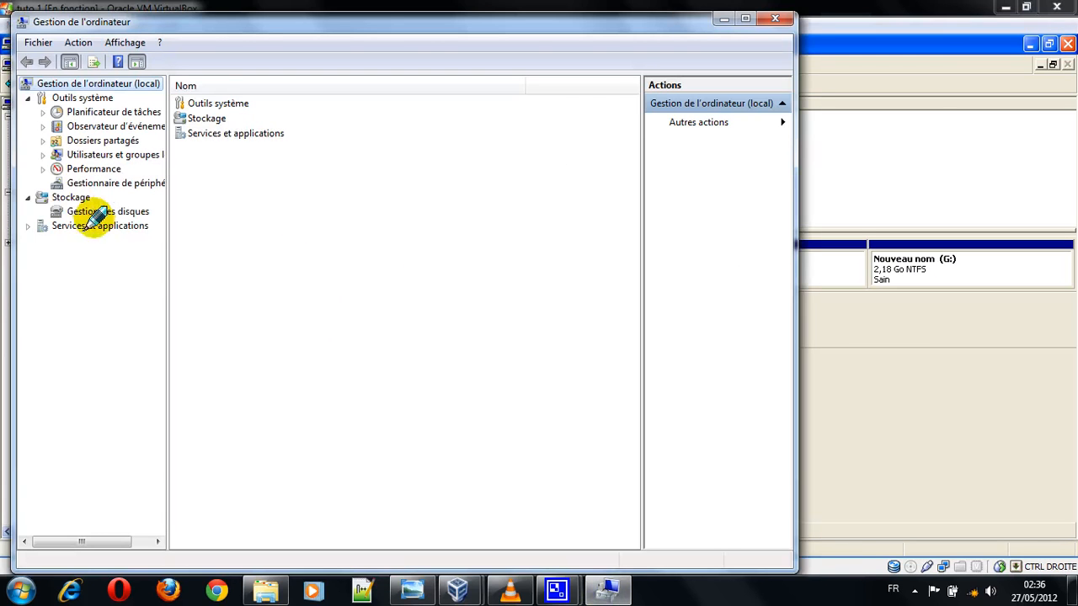
{"action": "left_click", "coordinate": [89, 211]}
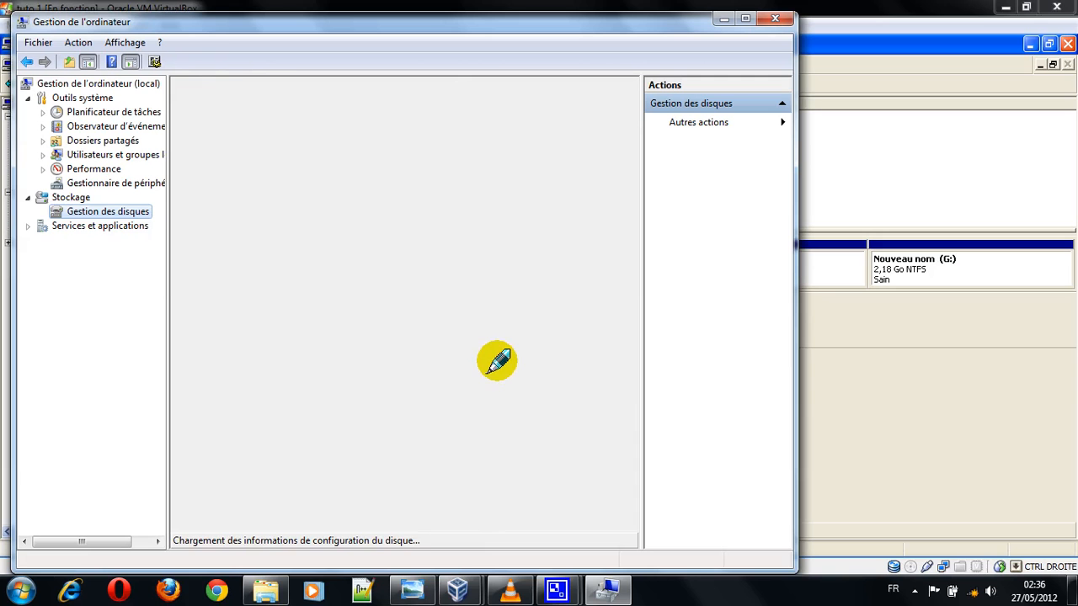
{"action": "left_click", "coordinate": [461, 363]}
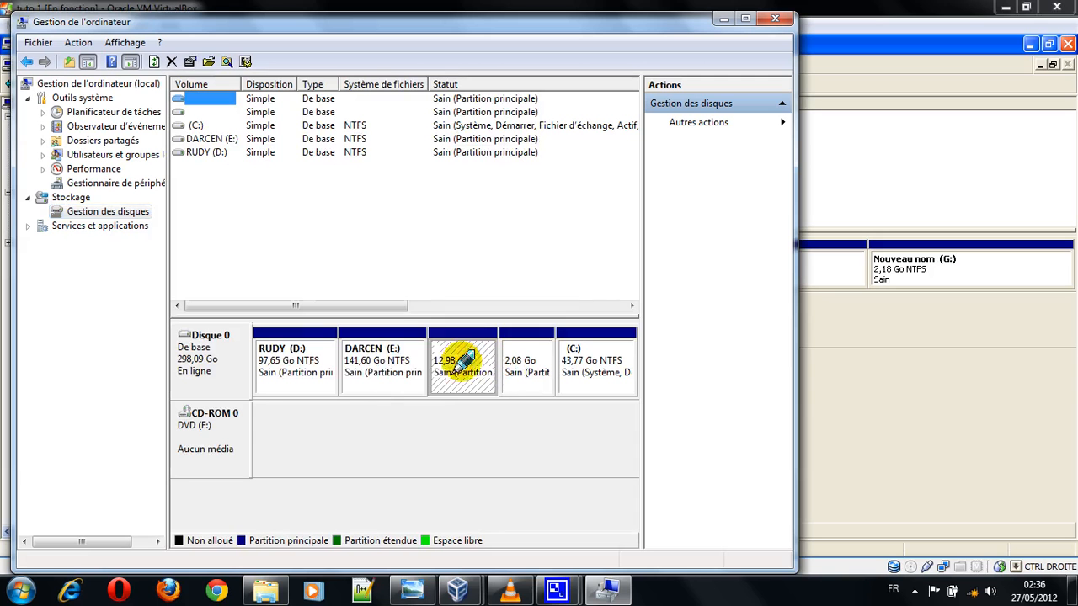
{"action": "right_click", "coordinate": [295, 358]}
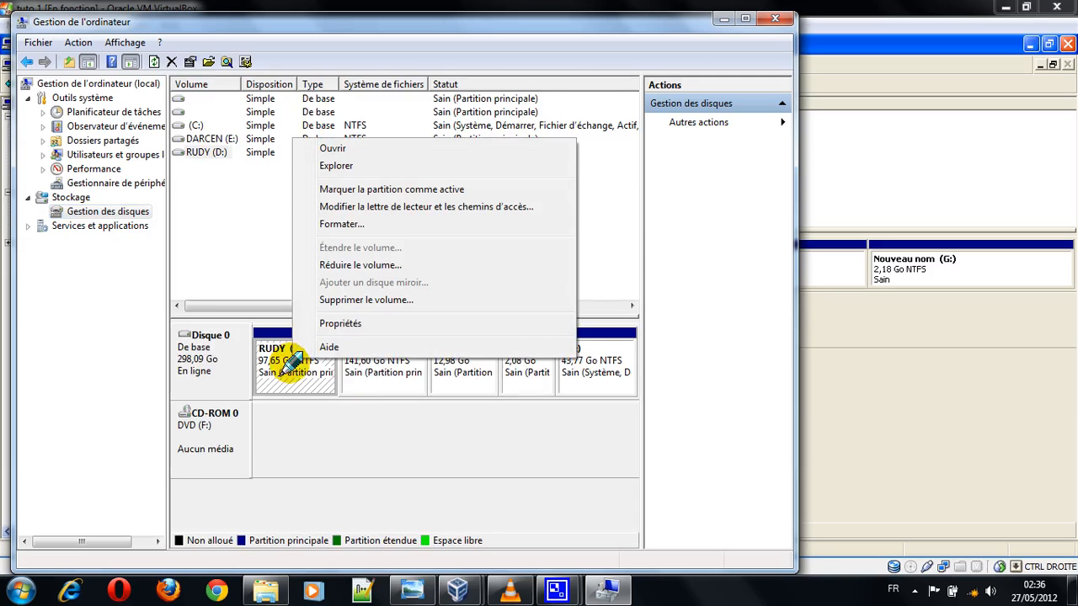
{"action": "left_click", "coordinate": [373, 266]}
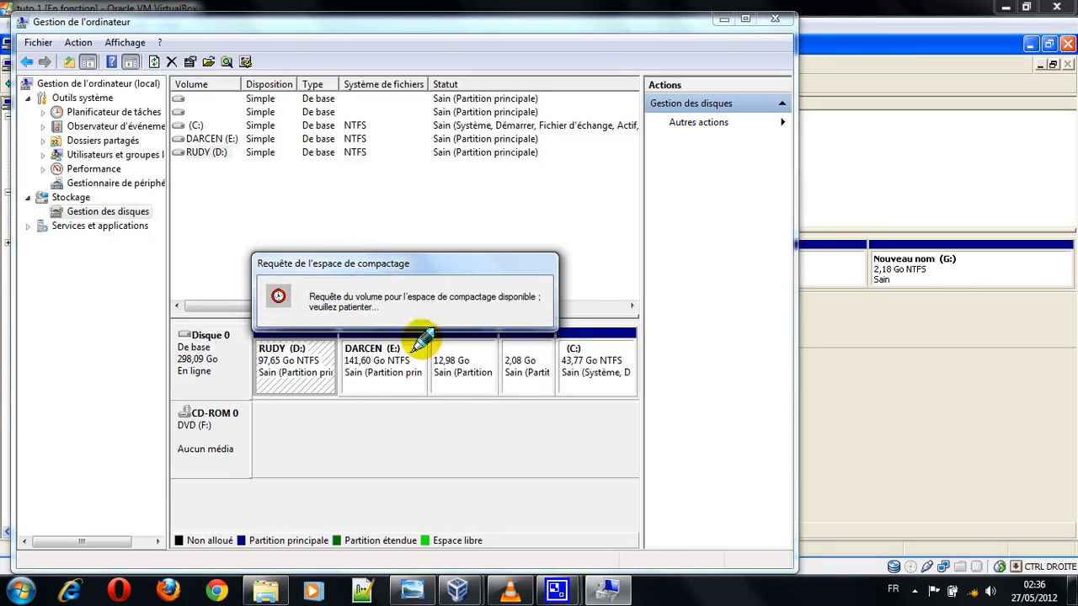
{"action": "left_click", "coordinate": [890, 212]}
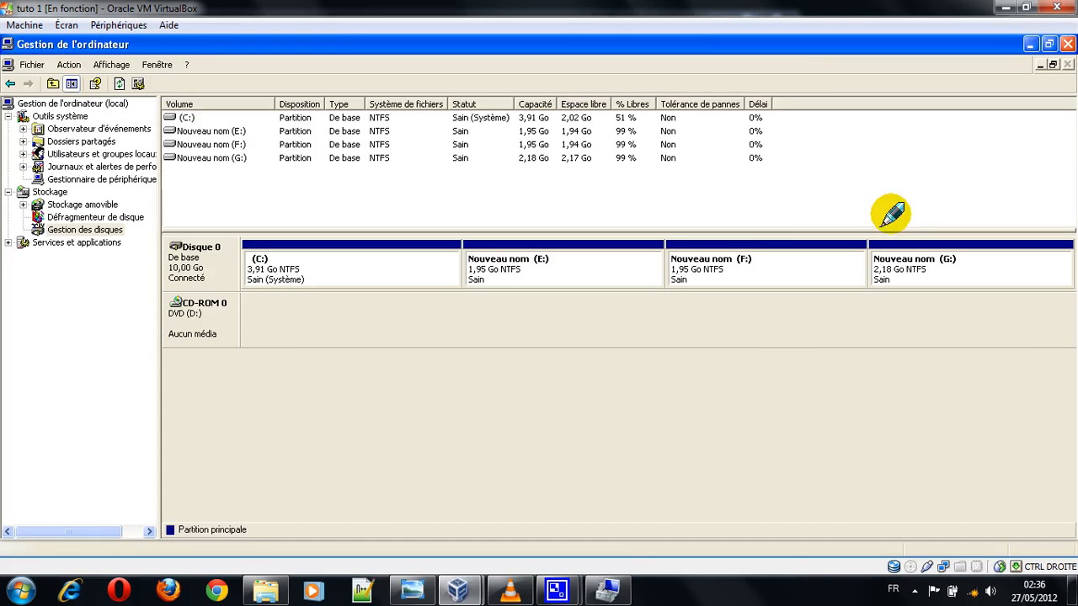
{"action": "left_click", "coordinate": [607, 586]}
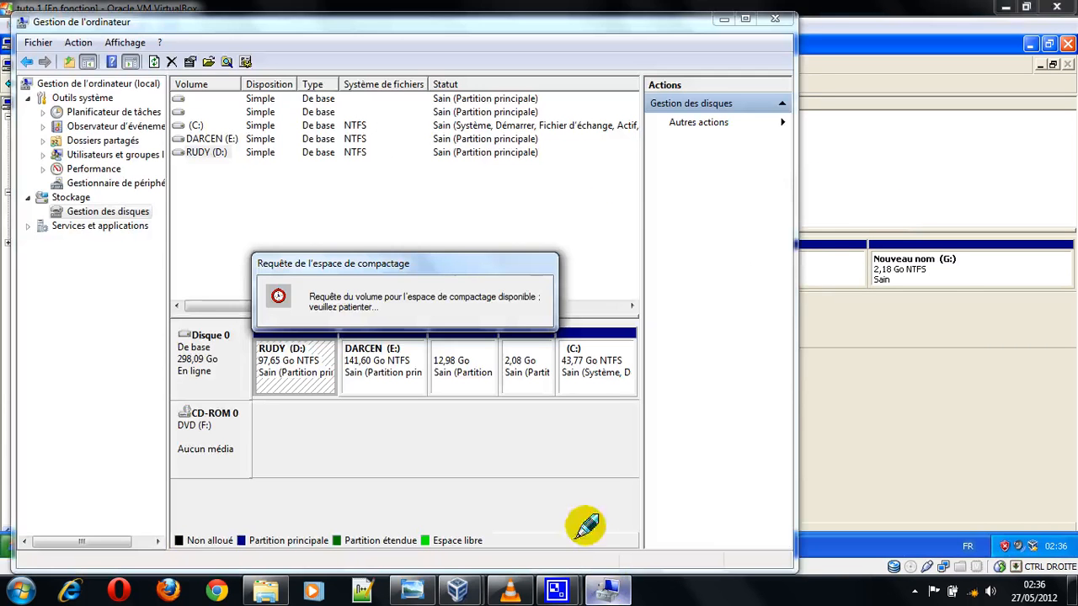
{"action": "left_click", "coordinate": [947, 269]}
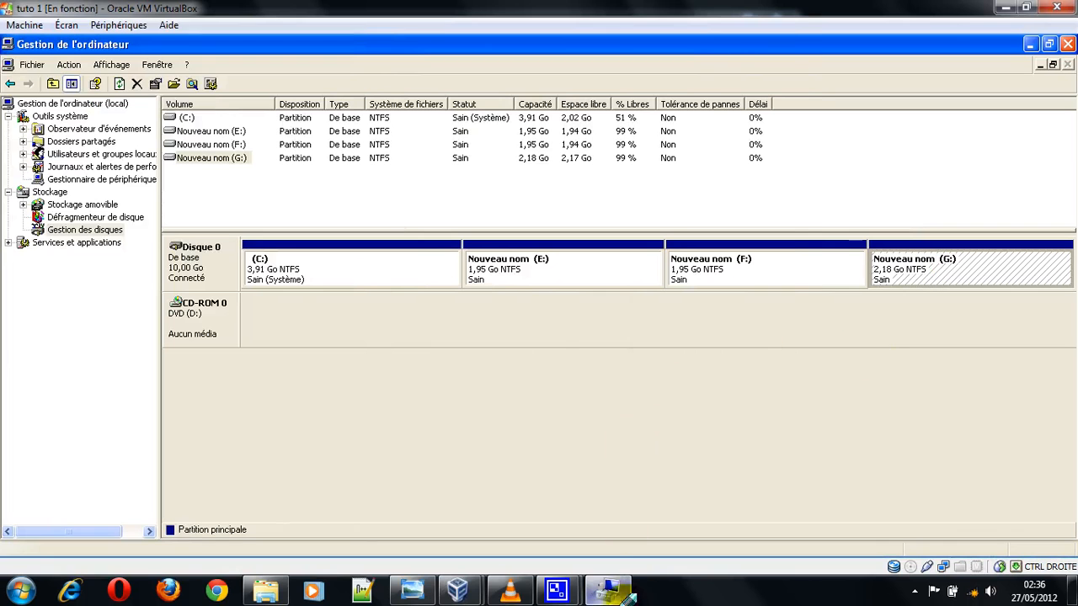
{"action": "left_click", "coordinate": [614, 591]}
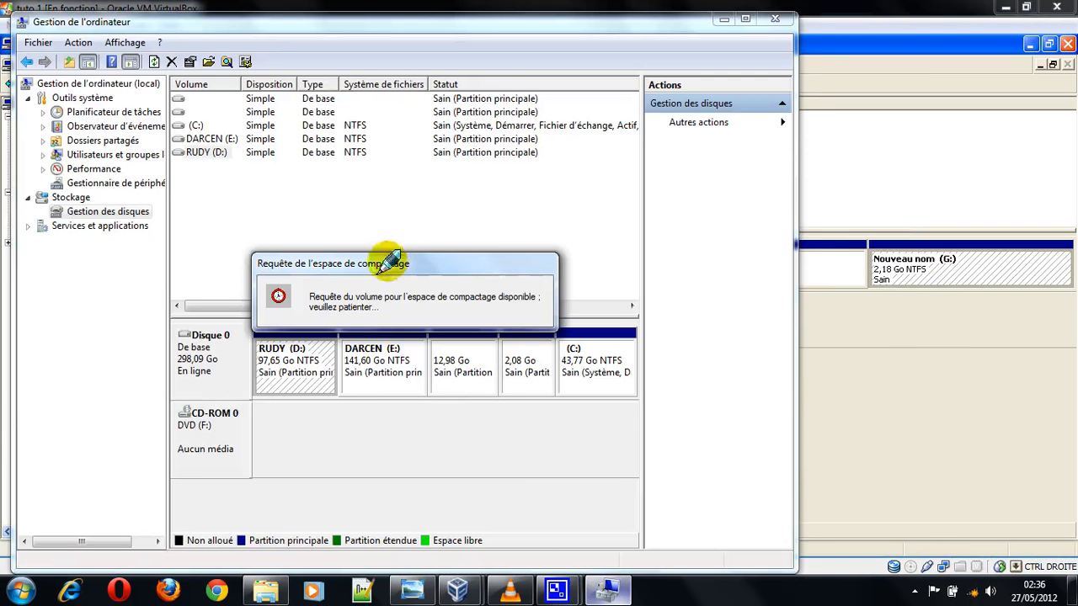
{"action": "left_click", "coordinate": [853, 414]}
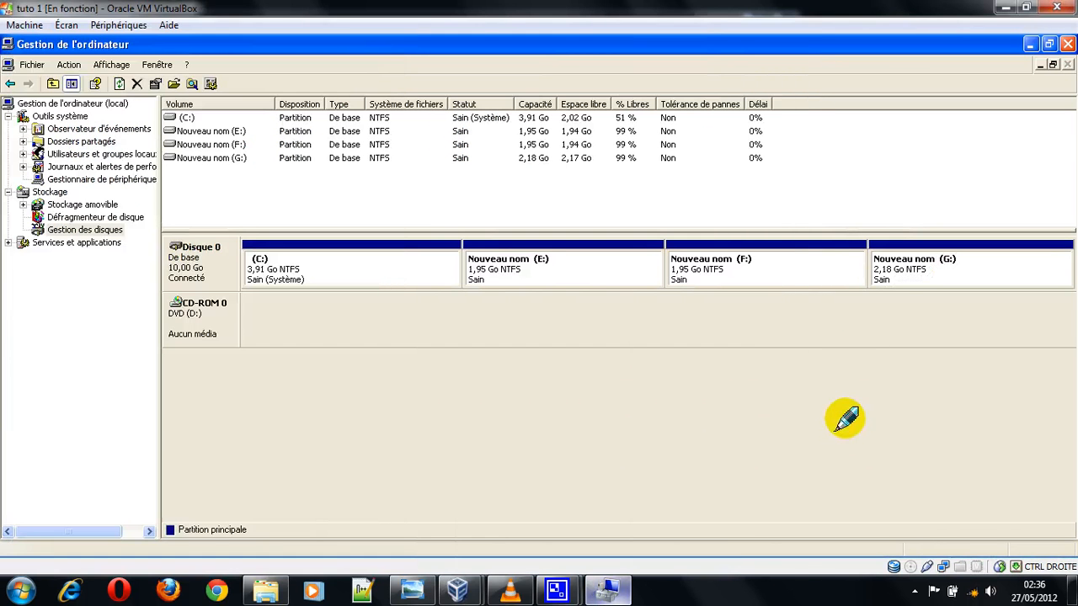
{"action": "left_click", "coordinate": [611, 591]}
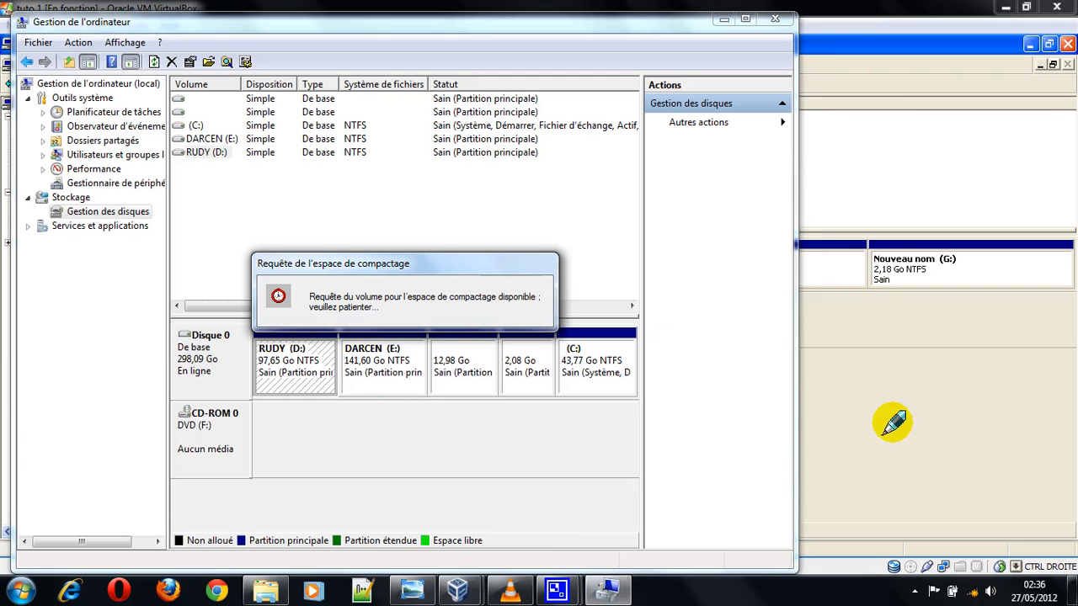
{"action": "left_click", "coordinate": [892, 421]}
{"action": "left_click", "coordinate": [610, 589]}
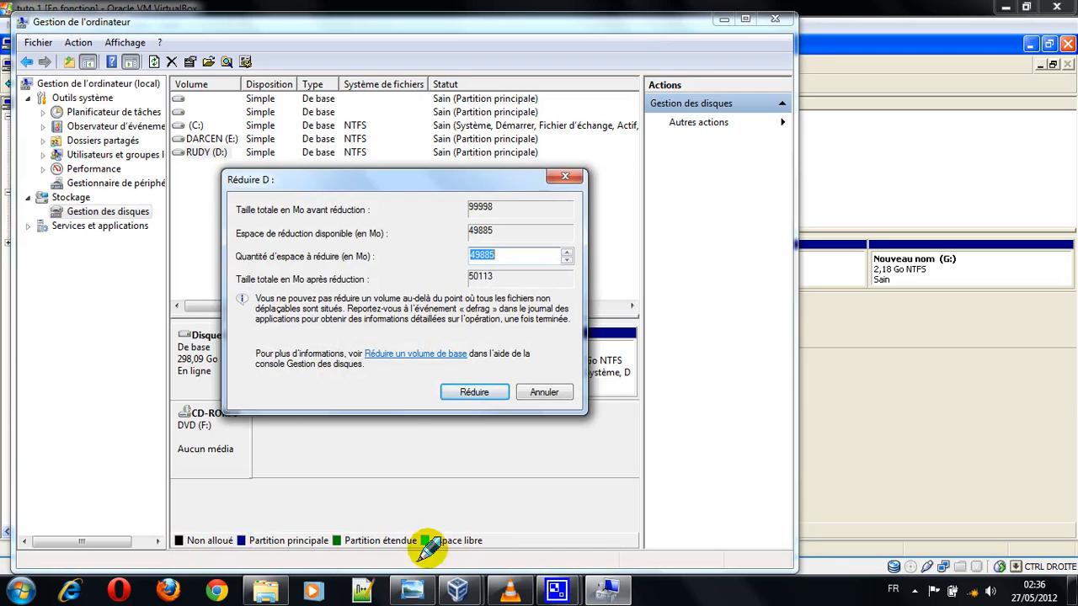
Step: Examine the amount of space to shrink in the Réduire D: dialog and cancel the shrink
{"action": "left_click_drag", "start_coordinate": [362, 178], "coordinate": [391, 240]}
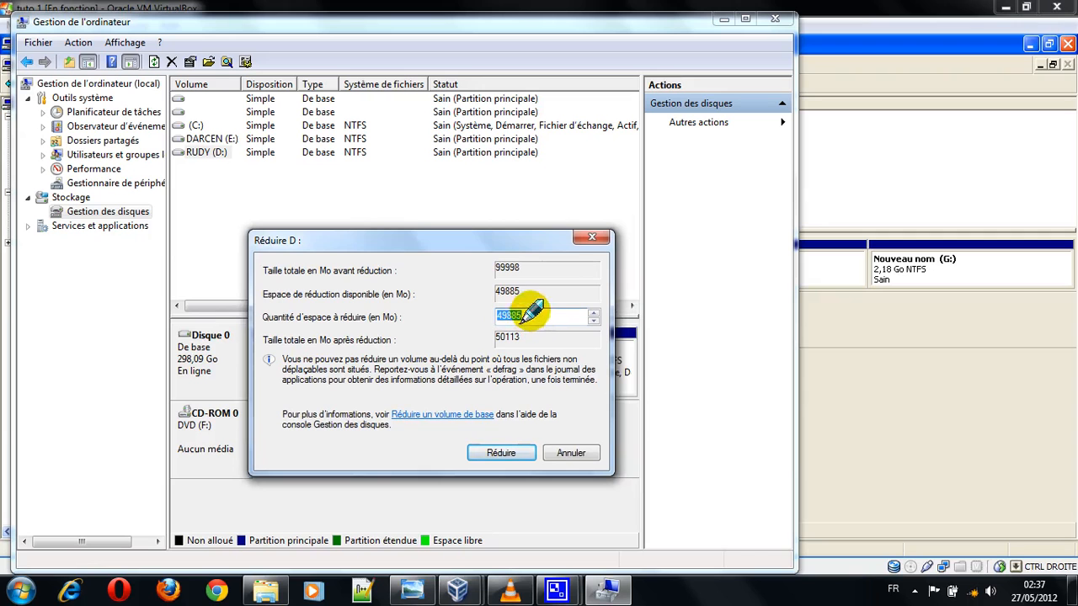
{"action": "left_click", "coordinate": [546, 317]}
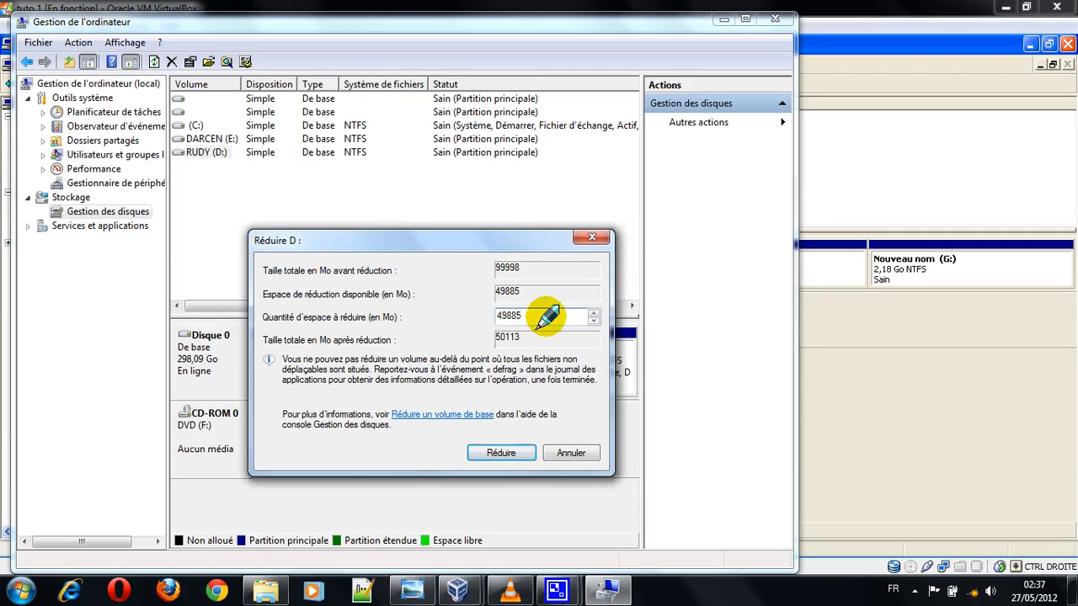
{"action": "left_click_drag", "start_coordinate": [546, 317], "coordinate": [484, 320]}
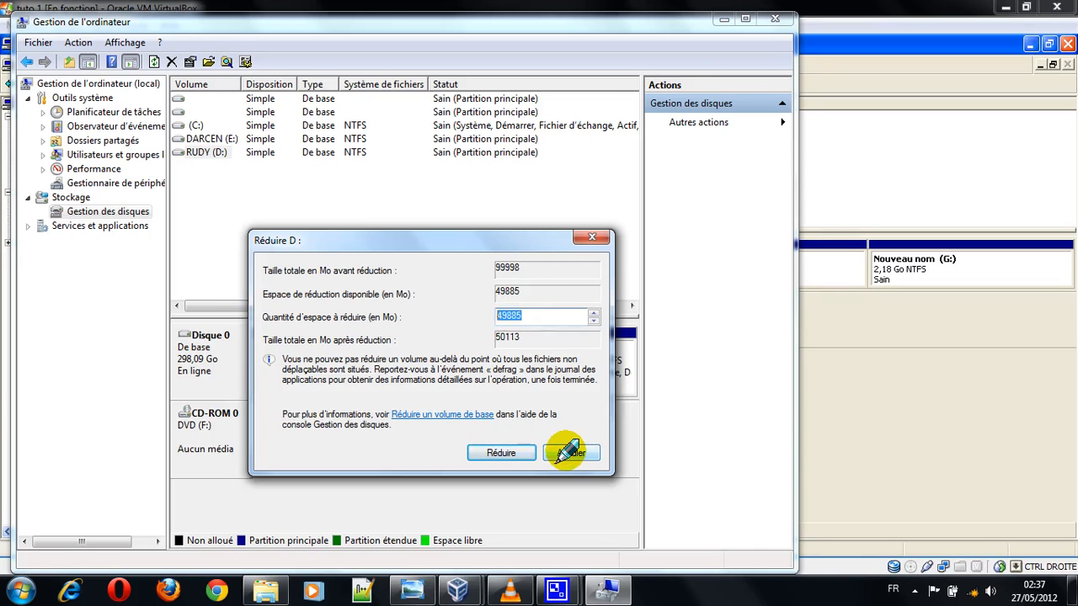
{"action": "left_click", "coordinate": [571, 453]}
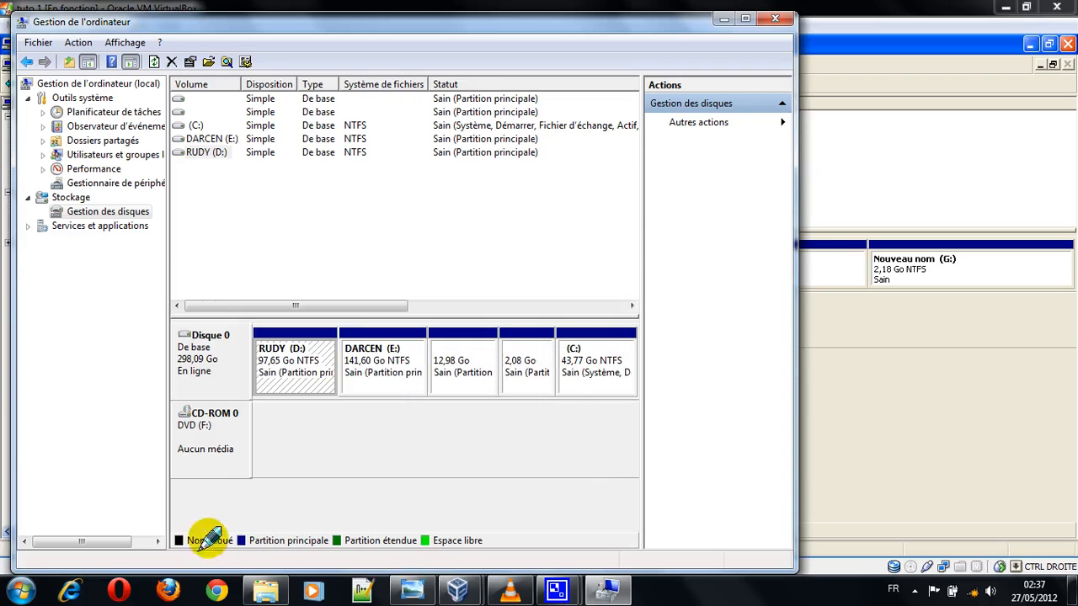
Step: Switch to the tuto 1 virtual machine and delete the G: partition of Disque 0
{"action": "left_click", "coordinate": [861, 372]}
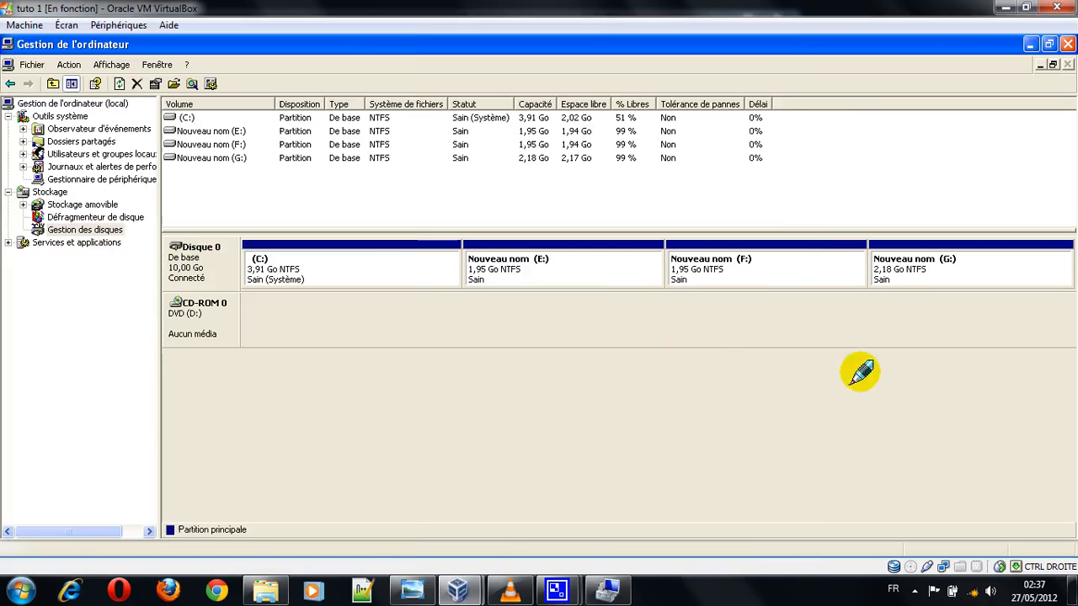
{"action": "right_click", "coordinate": [903, 266]}
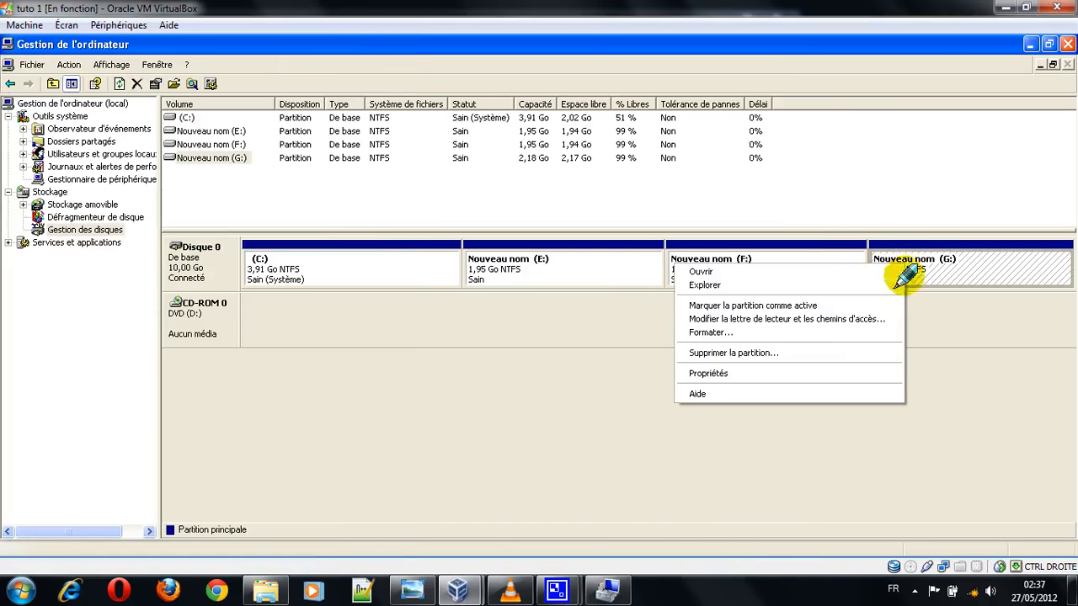
{"action": "left_click", "coordinate": [834, 352]}
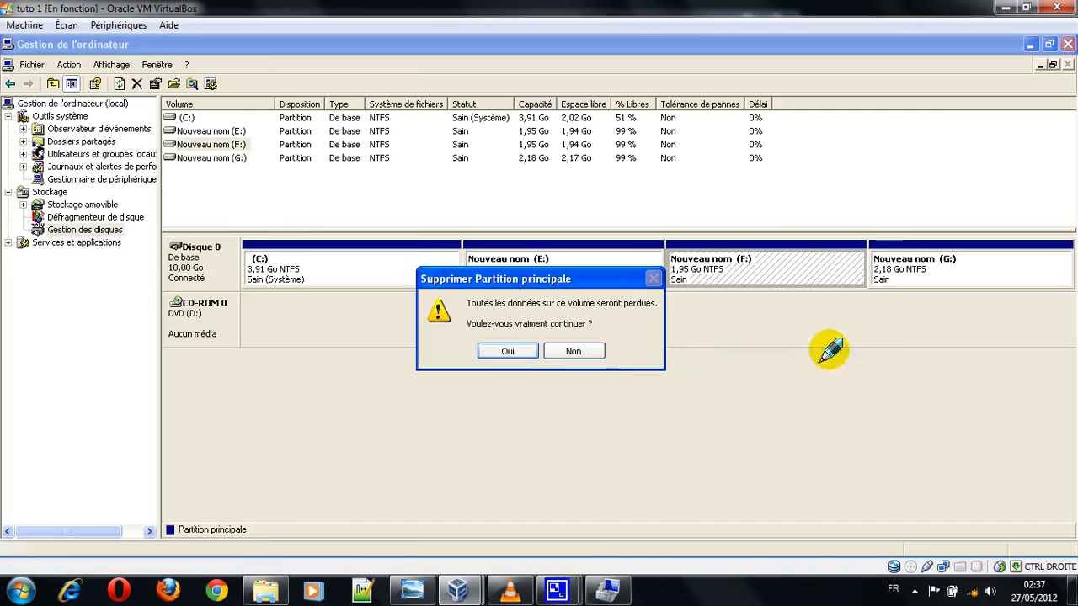
{"action": "left_click", "coordinate": [505, 352]}
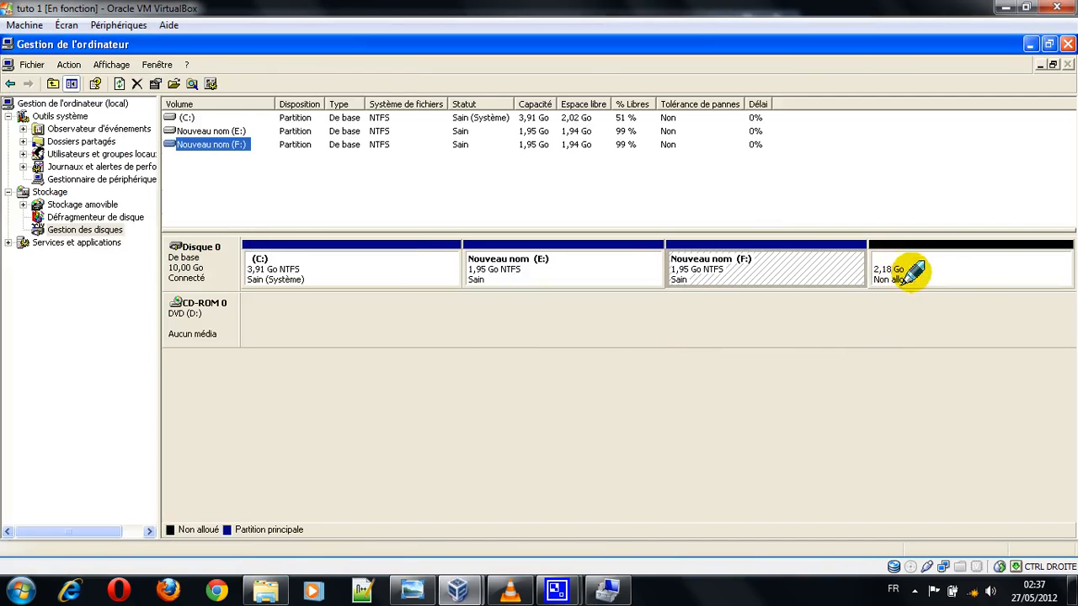
Step: Examine the order of the C:, E: and F: partitions and the unallocated space on Disque 0
{"action": "left_click", "coordinate": [904, 278]}
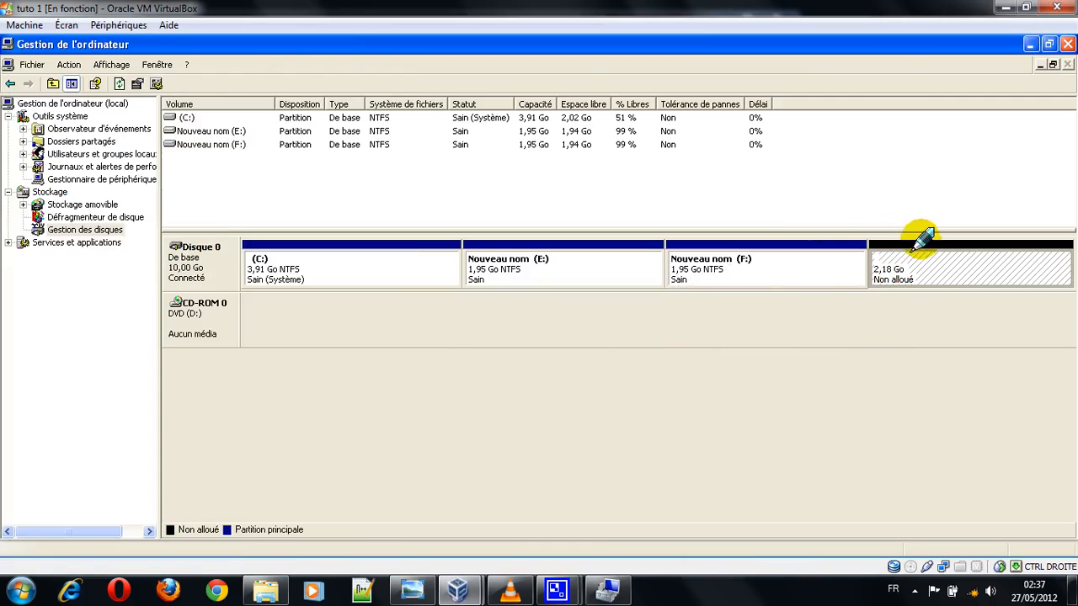
{"action": "left_click", "coordinate": [754, 268]}
{"action": "left_click", "coordinate": [621, 268]}
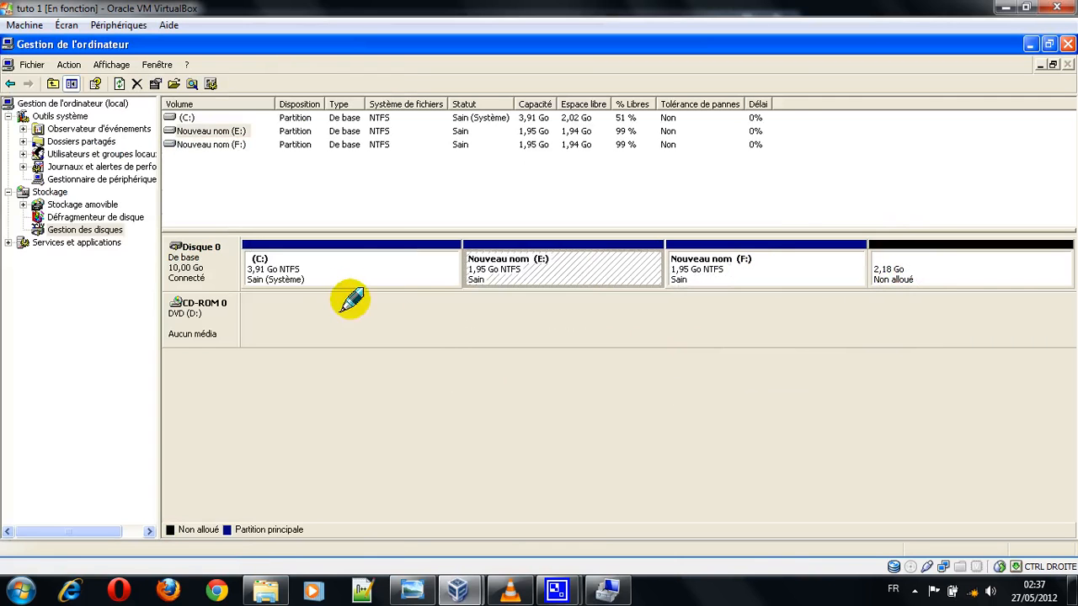
{"action": "left_click", "coordinate": [345, 268]}
{"action": "left_click", "coordinate": [922, 270]}
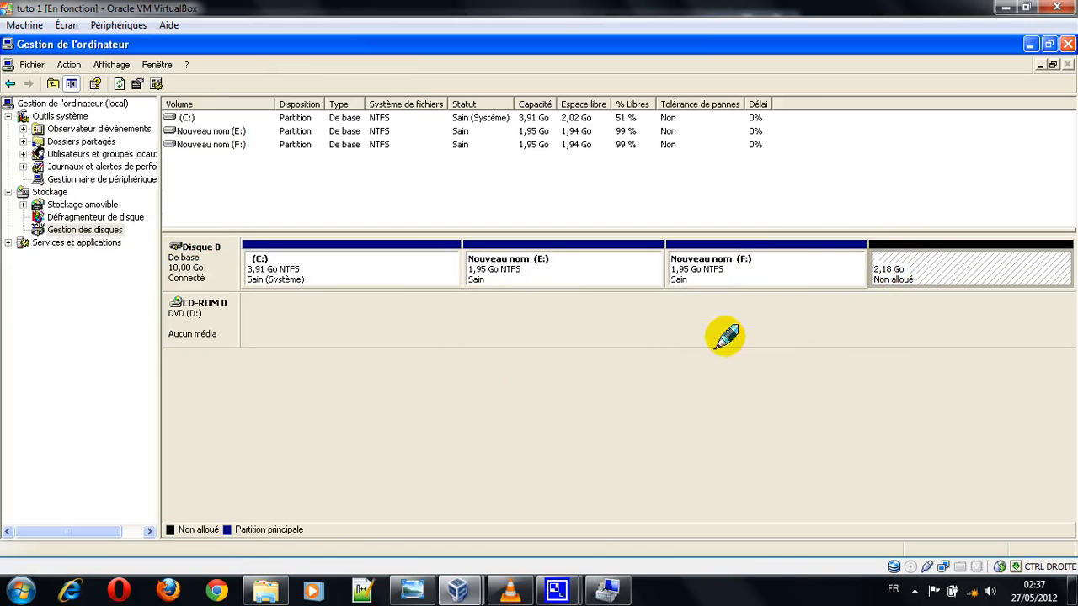
{"action": "left_click", "coordinate": [702, 276]}
{"action": "left_click", "coordinate": [612, 280]}
{"action": "left_click", "coordinate": [699, 276]}
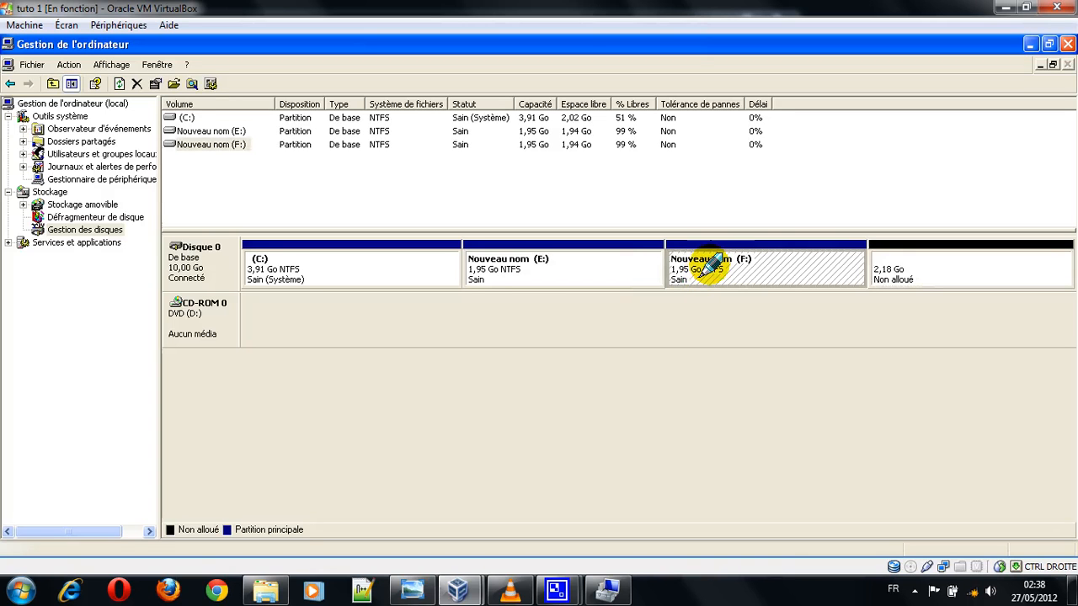
{"action": "left_click", "coordinate": [657, 273]}
{"action": "left_click", "coordinate": [712, 276]}
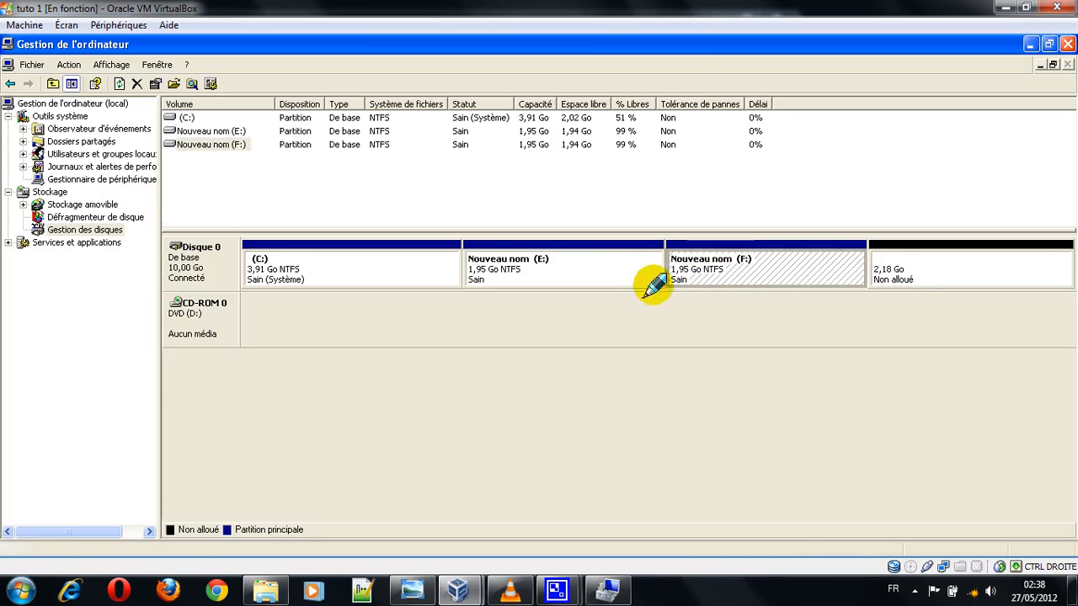
{"action": "left_click", "coordinate": [635, 280]}
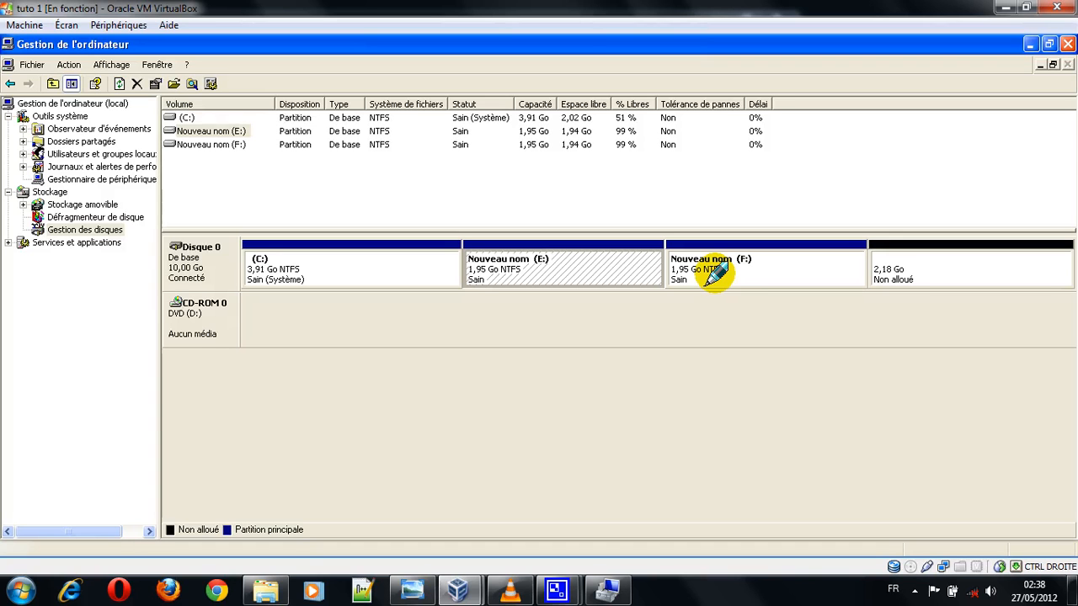
{"action": "left_click", "coordinate": [423, 271]}
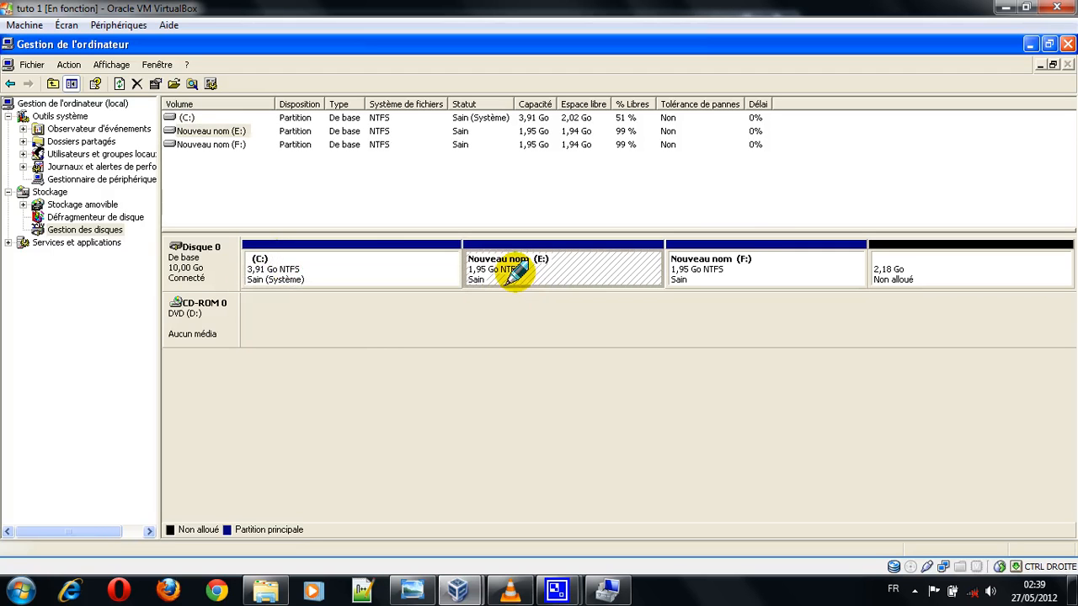
{"action": "left_click", "coordinate": [760, 262]}
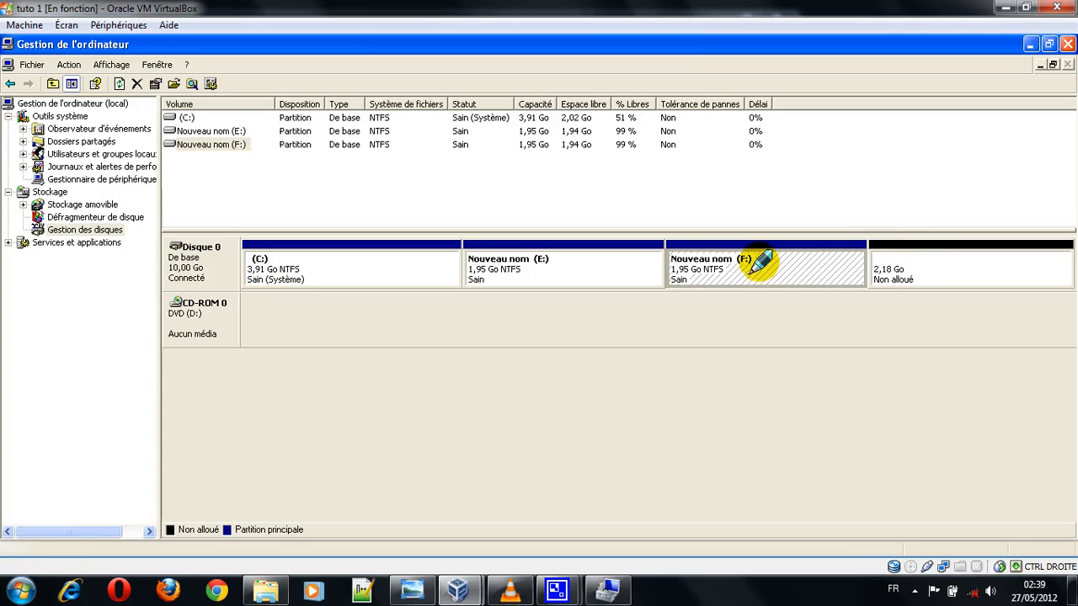
{"action": "left_click", "coordinate": [926, 271]}
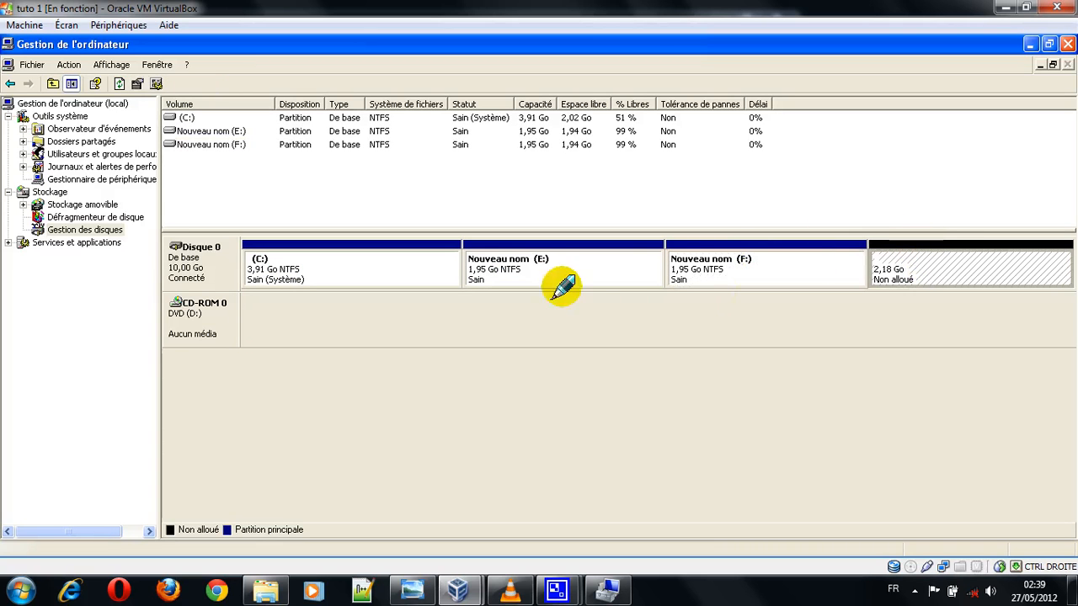
{"action": "left_click", "coordinate": [551, 266]}
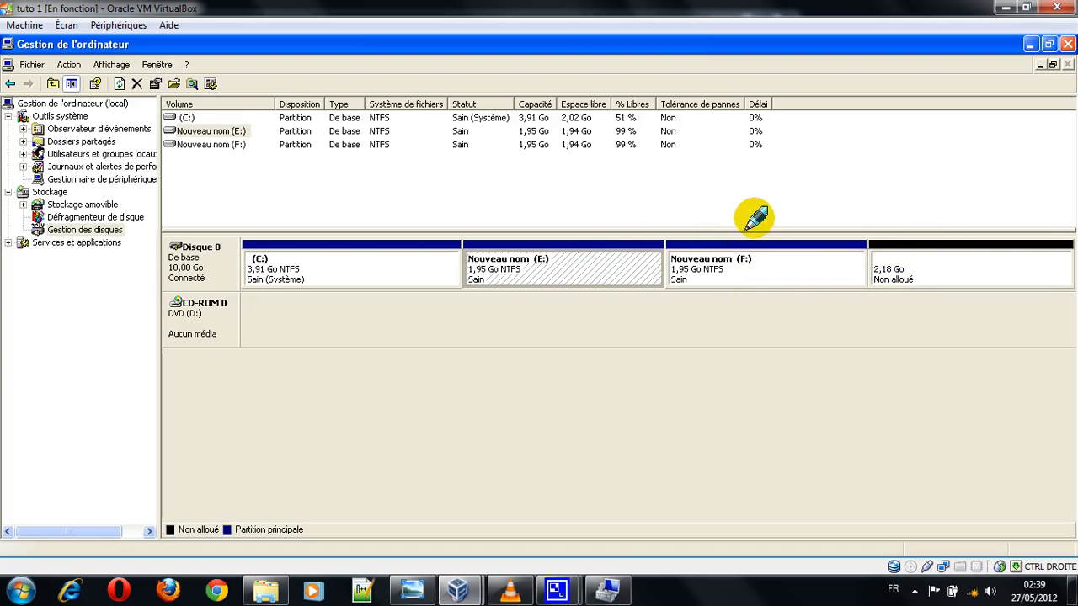
{"action": "left_click", "coordinate": [943, 244]}
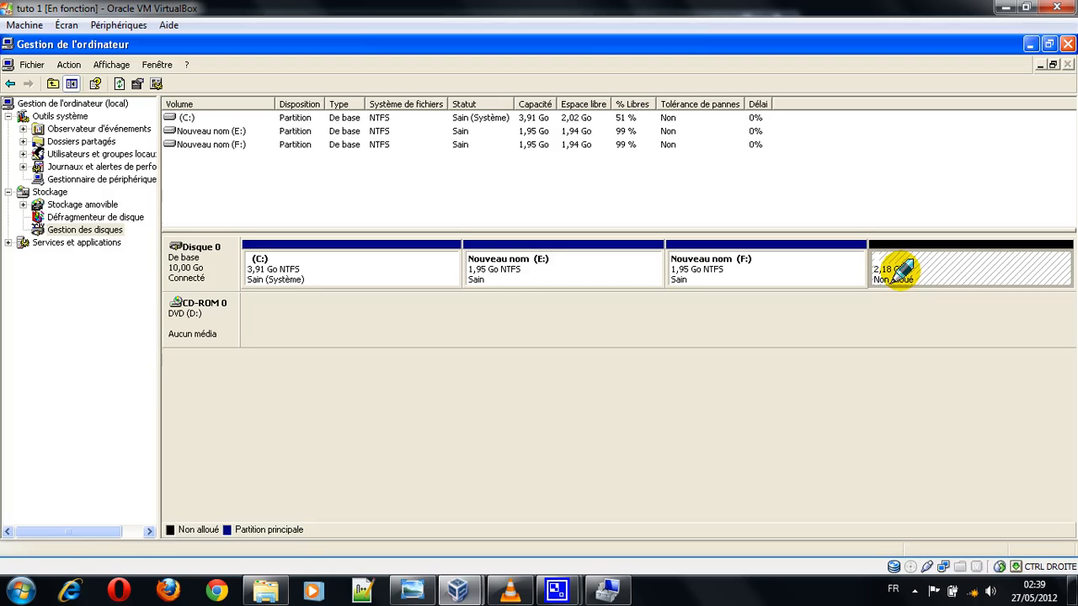
{"action": "left_click", "coordinate": [914, 590]}
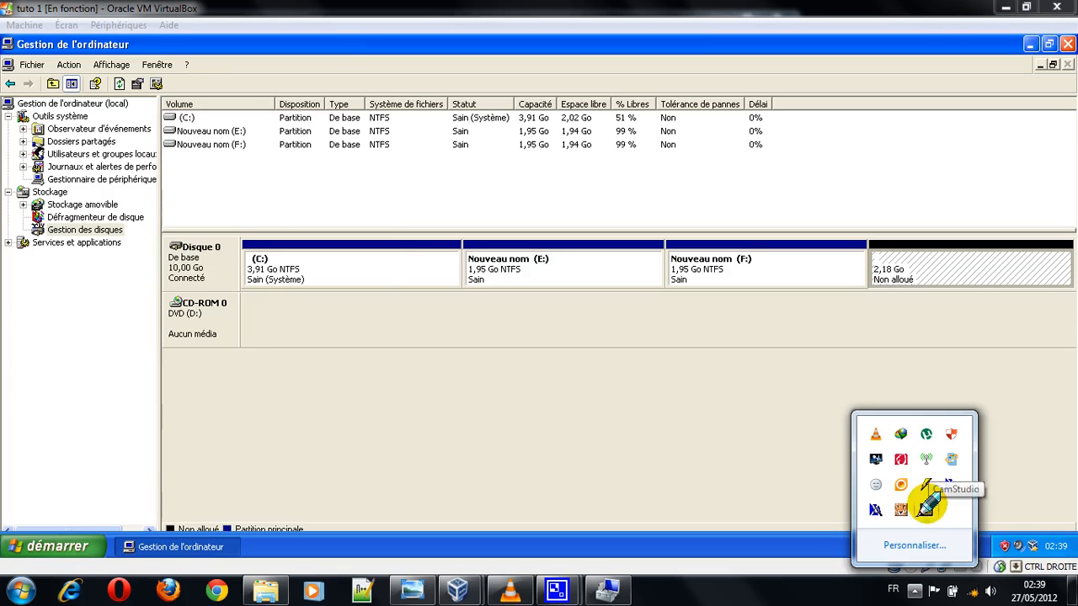
{"action": "left_click", "coordinate": [926, 509]}
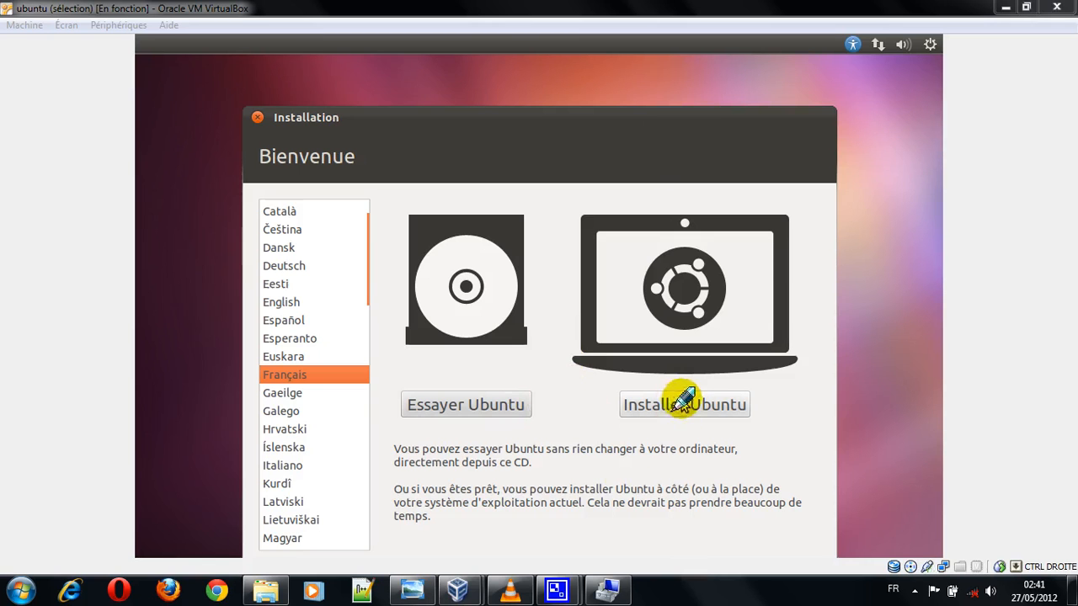
Step: In the ubuntu virtual machine, start the live session with Essayer Ubuntu instead of installing
{"action": "left_click", "coordinate": [463, 406]}
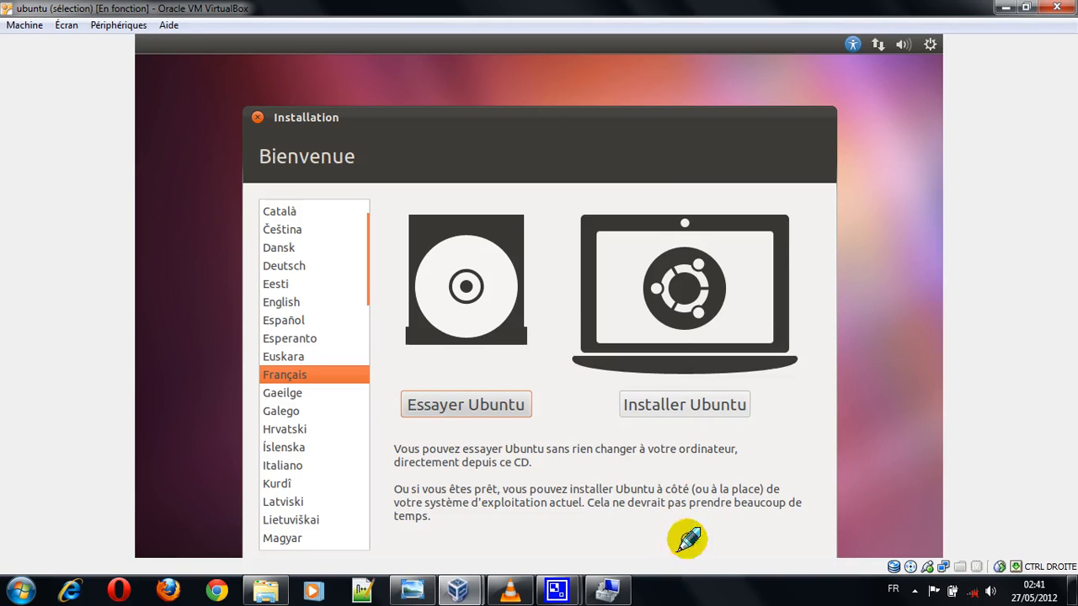
{"action": "left_click", "coordinate": [686, 603]}
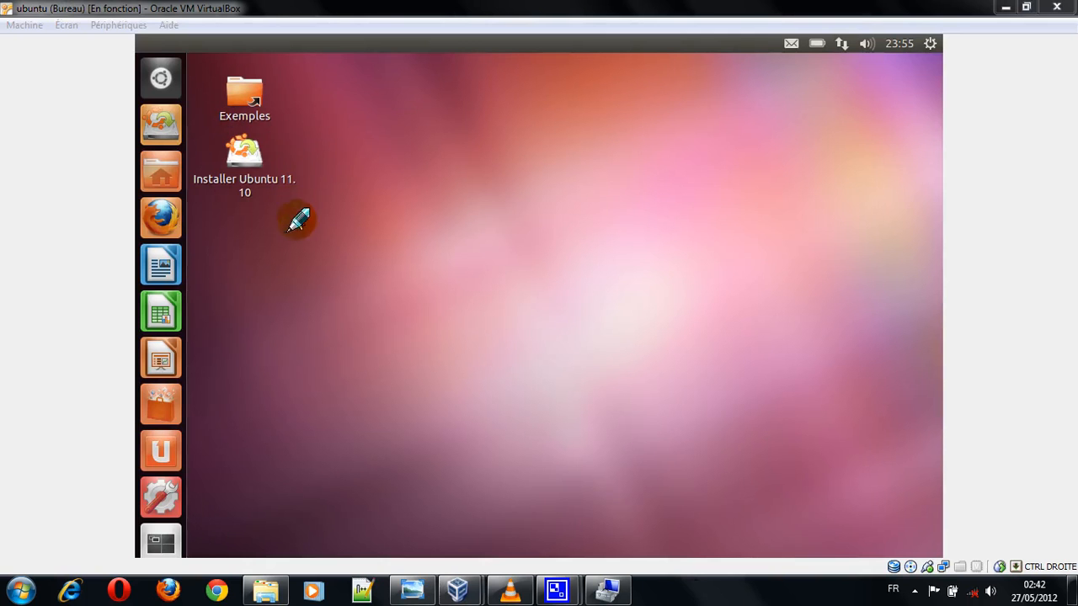
Step: Search the Ubuntu Dash for "gp" and launch the GParted partition editor
{"action": "left_click", "coordinate": [161, 78]}
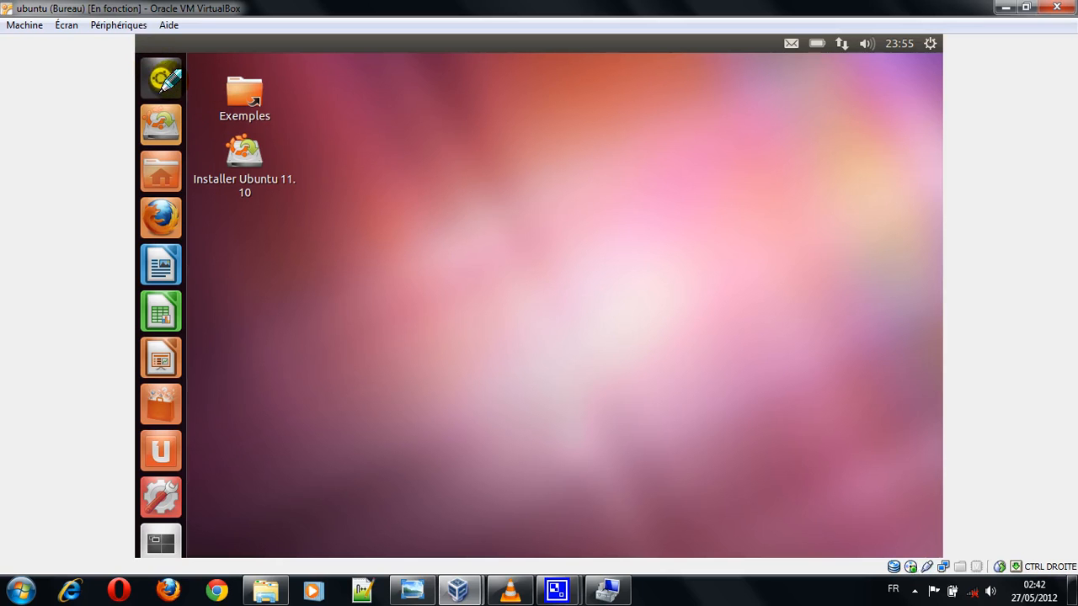
{"action": "left_click", "coordinate": [699, 587]}
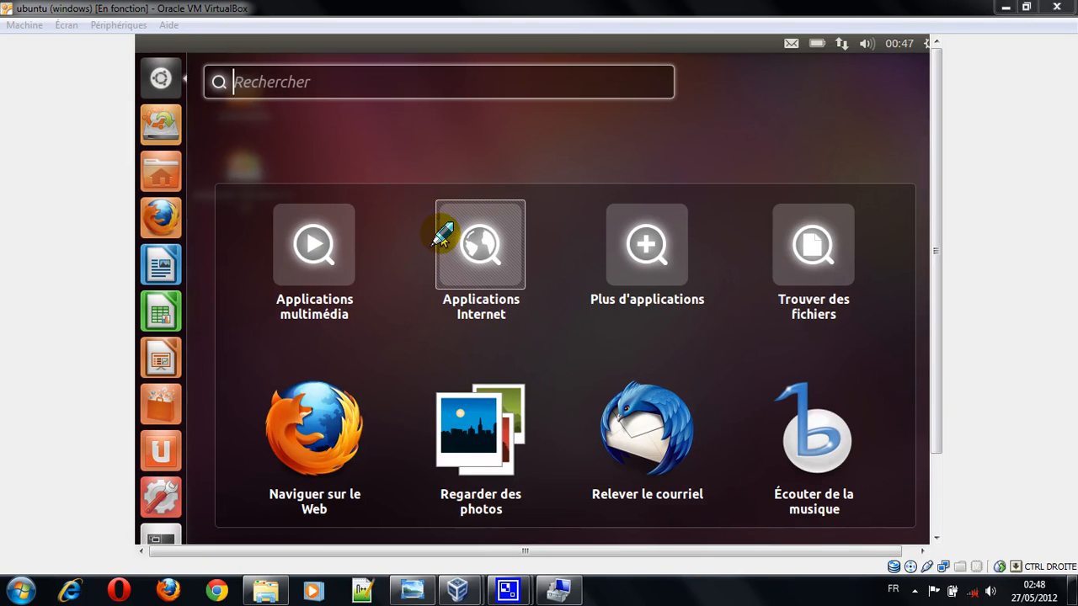
{"action": "left_click", "coordinate": [373, 82]}
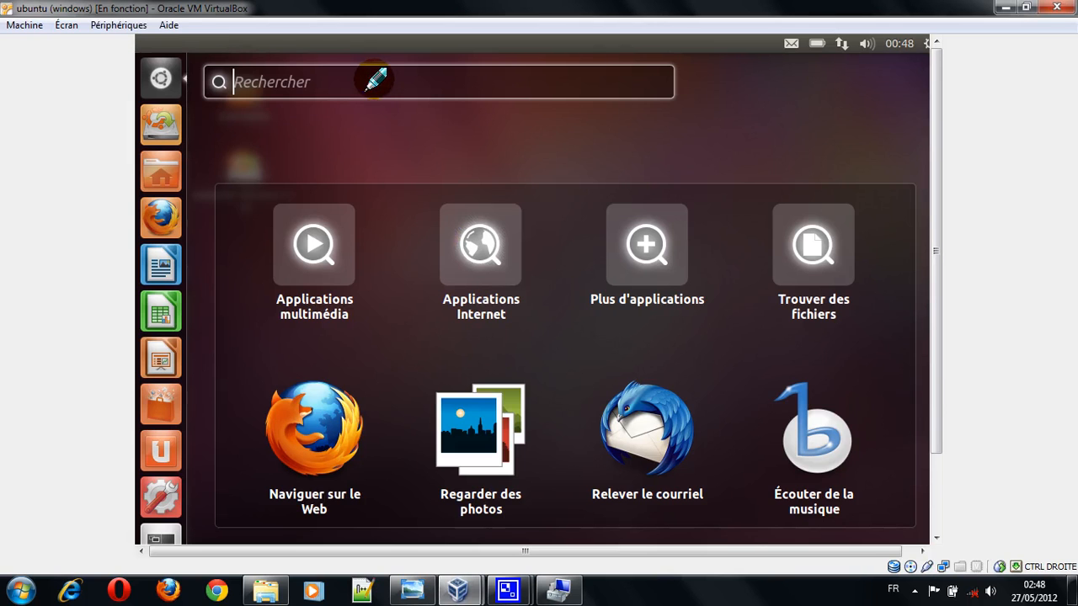
{"action": "type", "text": "gp"}
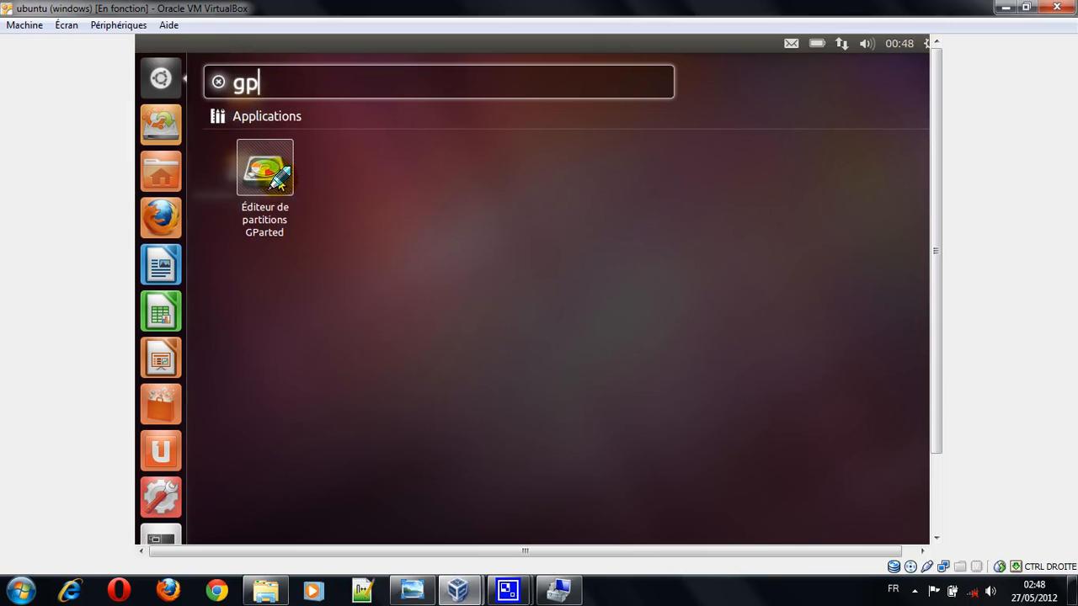
{"action": "left_click_drag", "start_coordinate": [279, 181], "coordinate": [558, 280]}
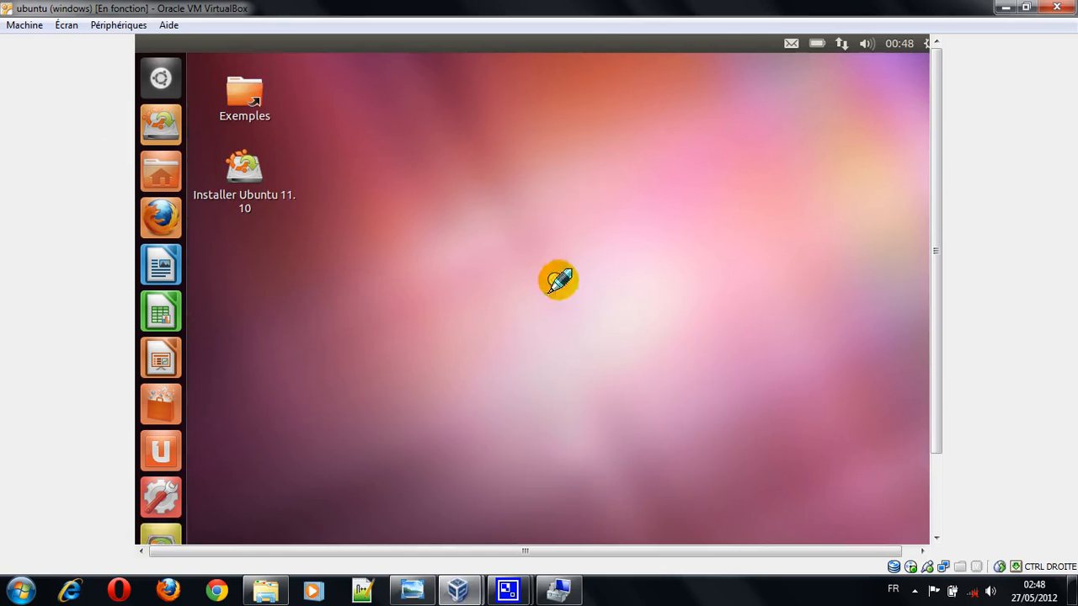
{"action": "left_click", "coordinate": [936, 486]}
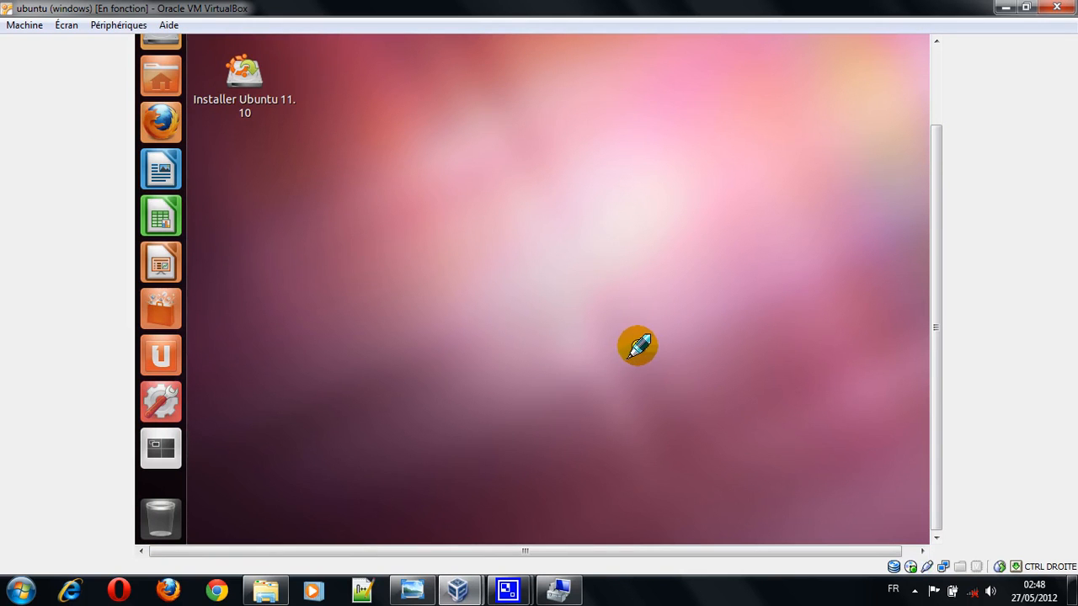
{"action": "left_click_drag", "start_coordinate": [940, 330], "coordinate": [931, 228]}
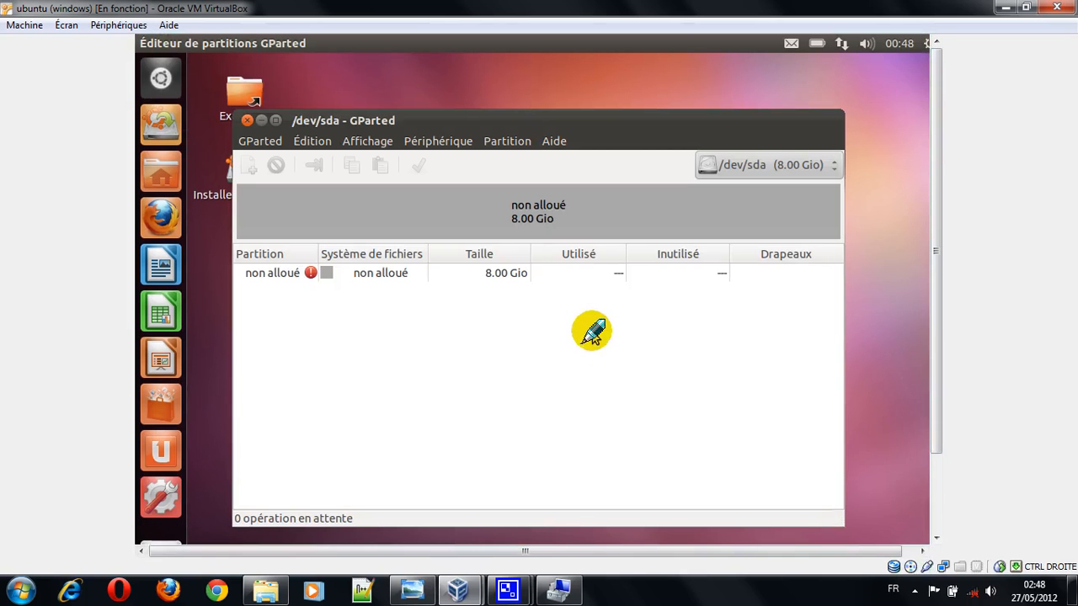
Step: View the information on the unallocated space of /dev/sda in GParted, and close it
{"action": "left_click", "coordinate": [534, 276]}
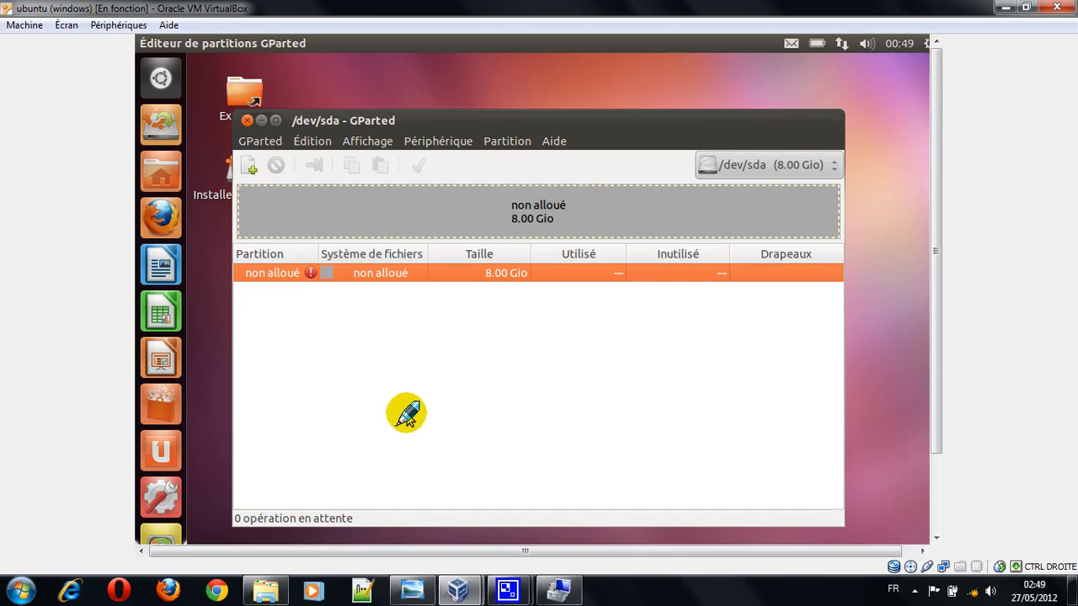
{"action": "double_click", "coordinate": [311, 273]}
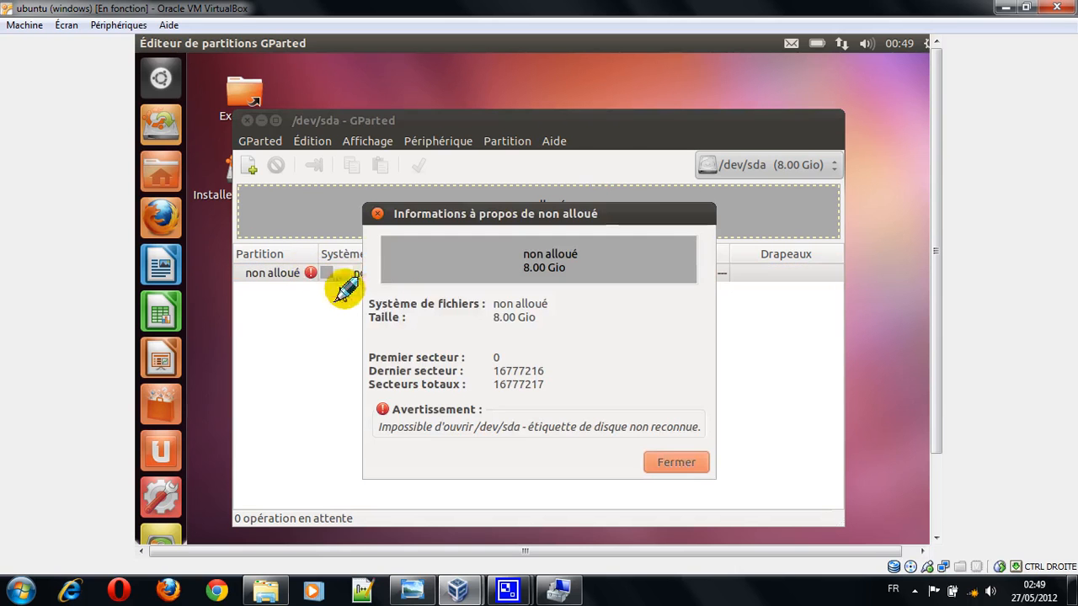
{"action": "left_click", "coordinate": [677, 463]}
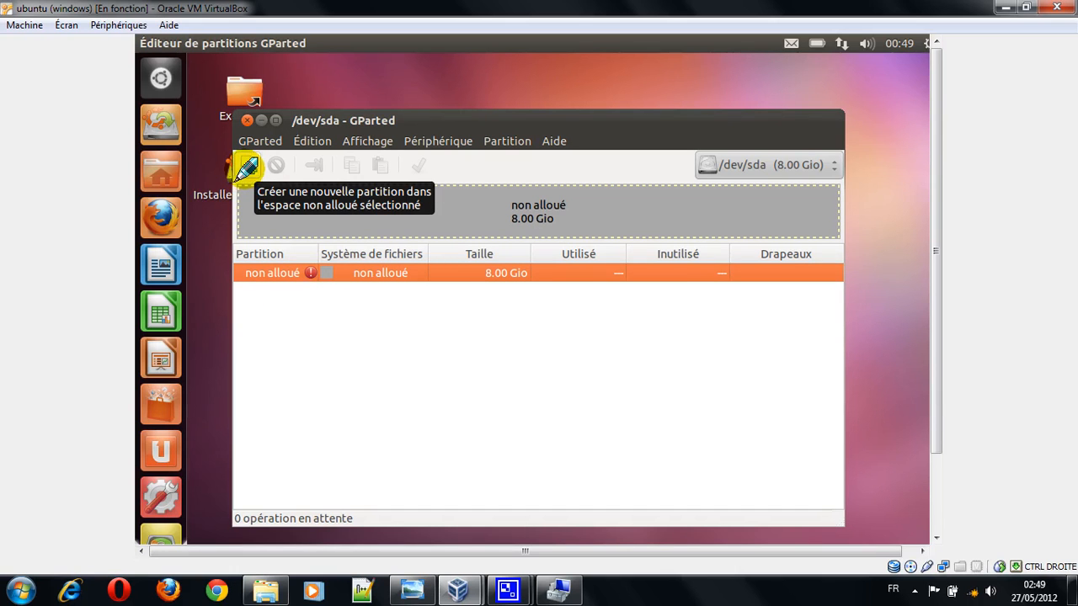
Step: Try to create a new partition in the unallocated space of /dev/sda
{"action": "left_click", "coordinate": [247, 169]}
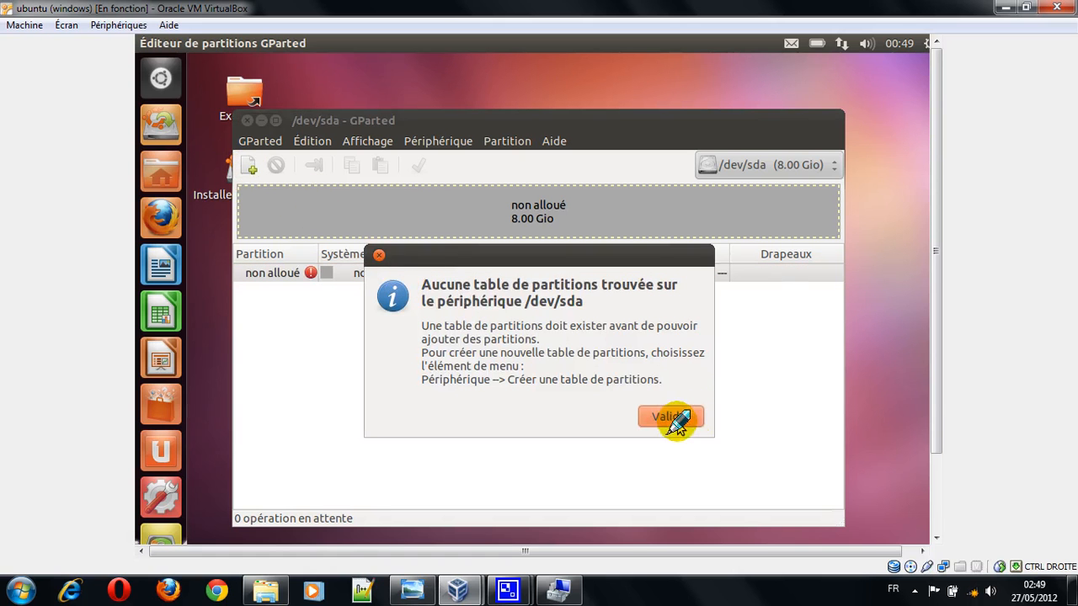
{"action": "left_click", "coordinate": [674, 417]}
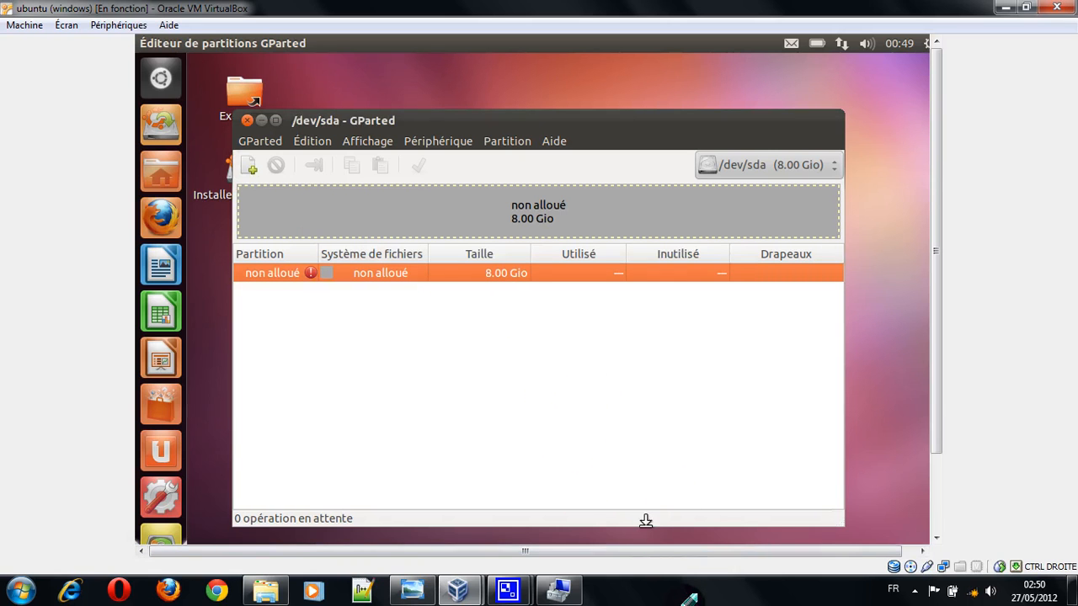
Step: Begin a new partition in the unallocated space of /dev/sda, sized about 5964 Mio and created as Partition étendue
{"action": "left_click", "coordinate": [668, 582]}
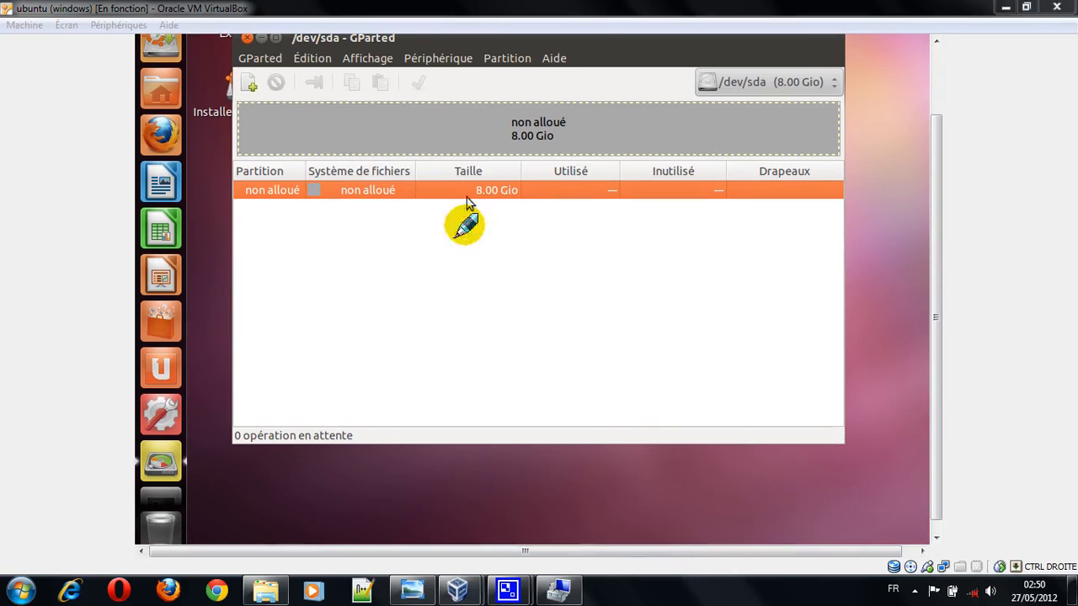
{"action": "left_click_drag", "start_coordinate": [936, 272], "coordinate": [936, 203]}
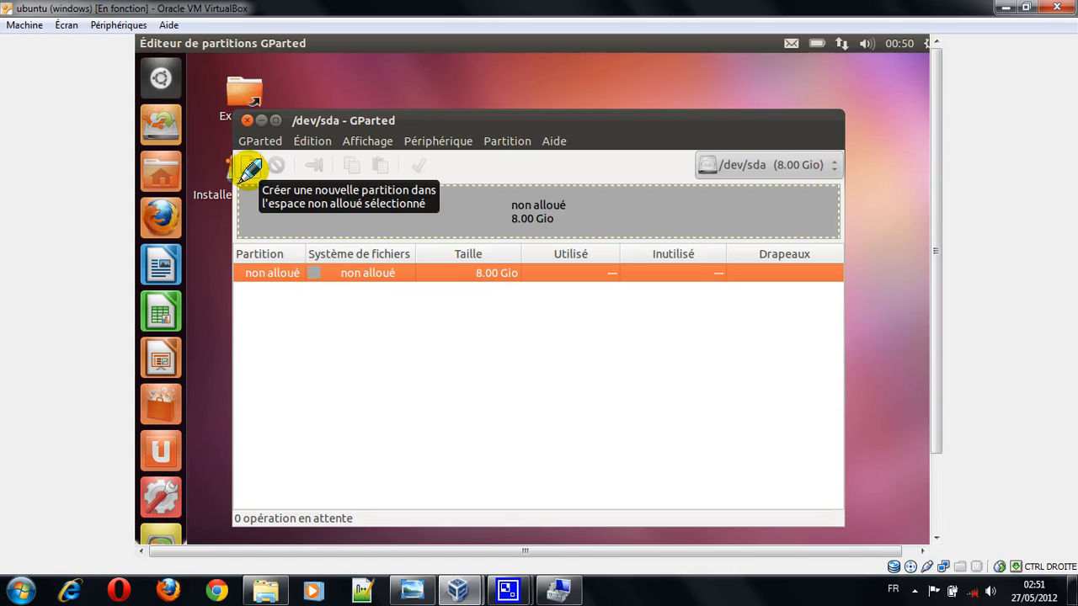
{"action": "left_click", "coordinate": [250, 168]}
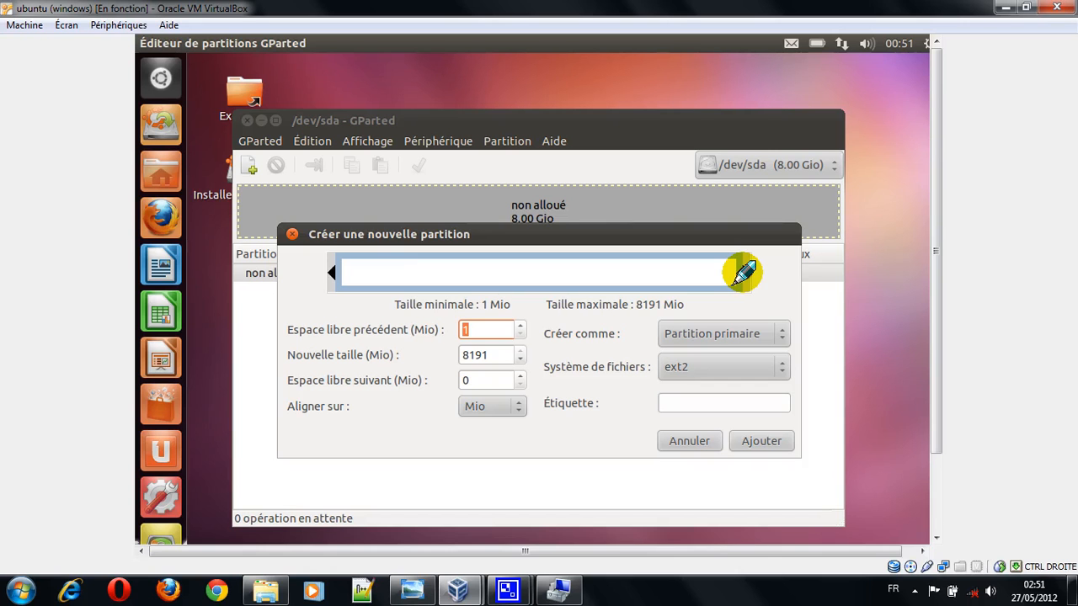
{"action": "left_click_drag", "start_coordinate": [741, 271], "coordinate": [666, 272]}
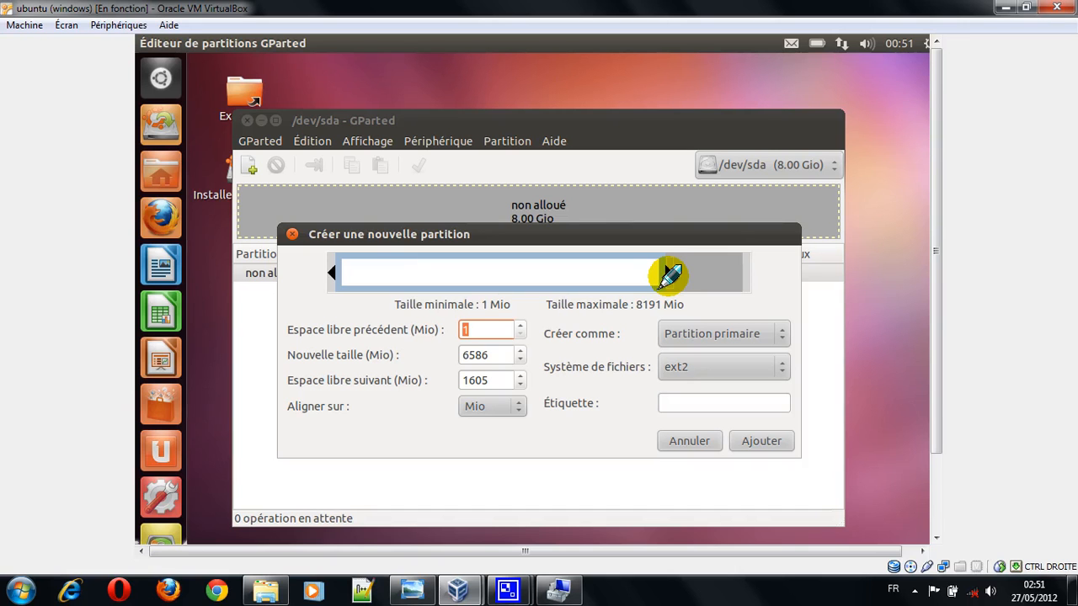
{"action": "left_click_drag", "start_coordinate": [664, 274], "coordinate": [632, 279]}
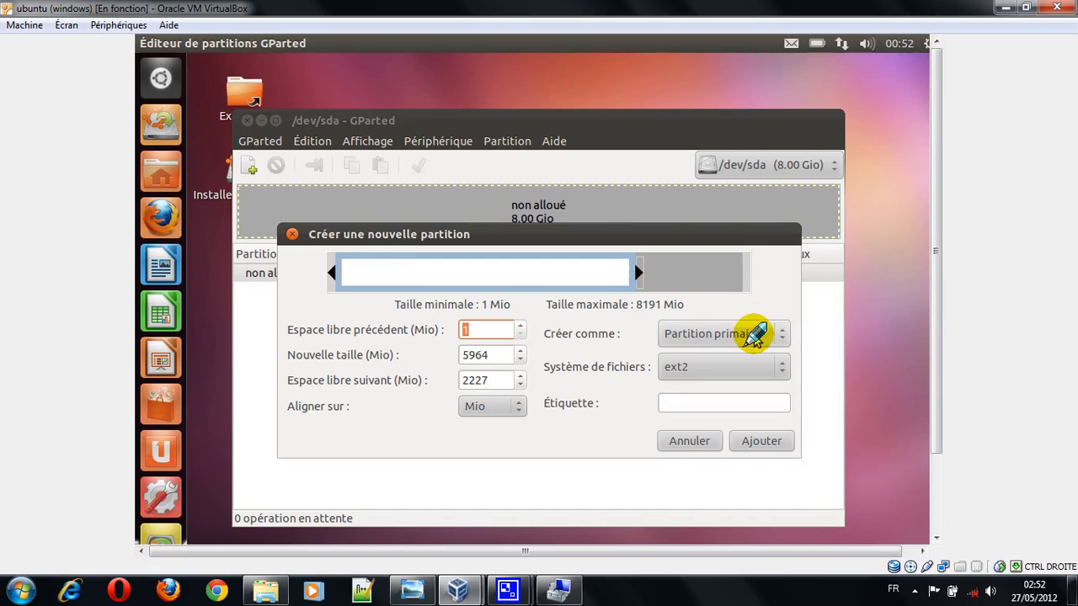
{"action": "left_click", "coordinate": [752, 337]}
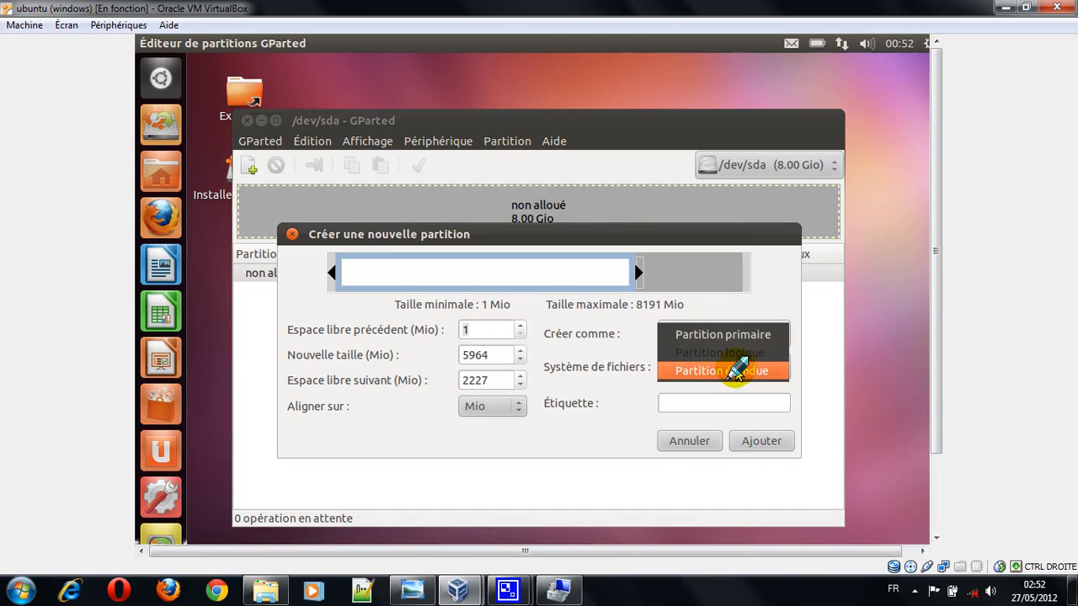
{"action": "left_click", "coordinate": [737, 370]}
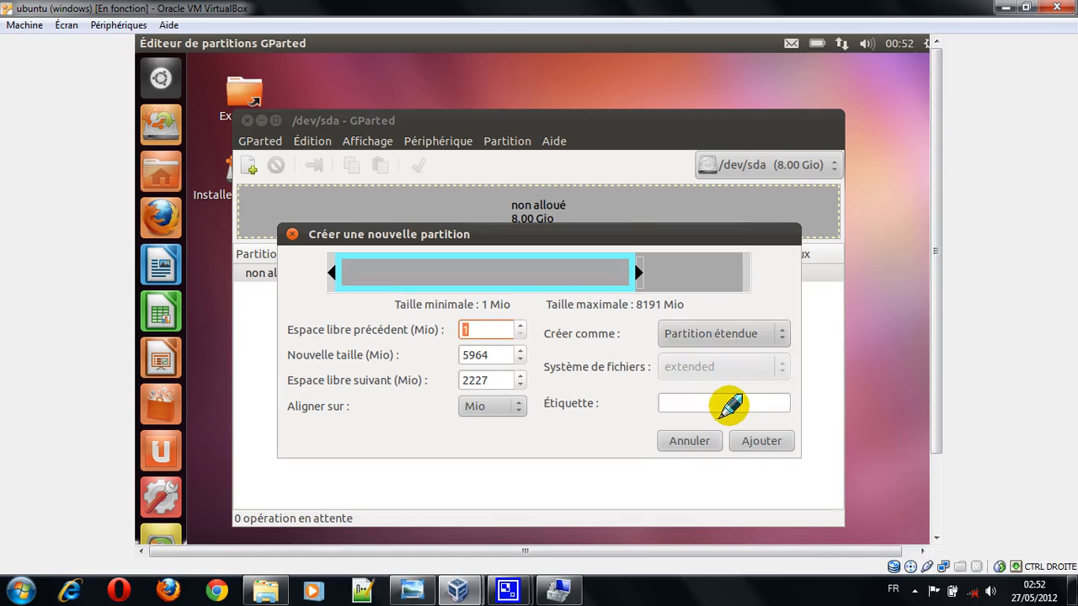
Step: Resize the new extended partition to fill the whole available space, 8191 Mio
{"action": "left_click_drag", "start_coordinate": [641, 271], "coordinate": [745, 272]}
{"action": "mouse_move", "coordinate": [579, 590]}
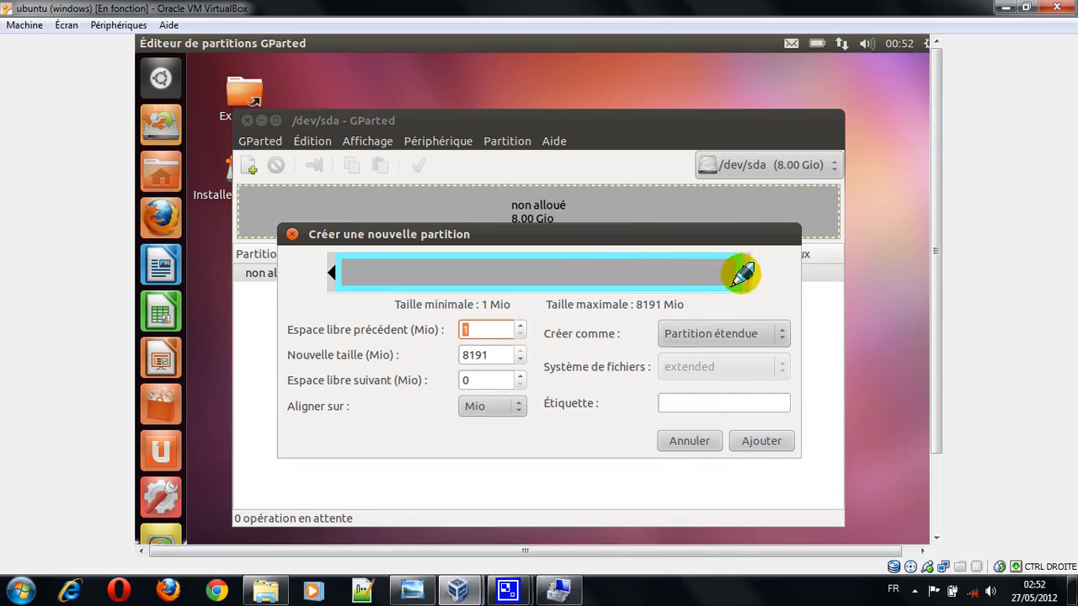
{"action": "left_click_drag", "start_coordinate": [749, 269], "coordinate": [637, 274]}
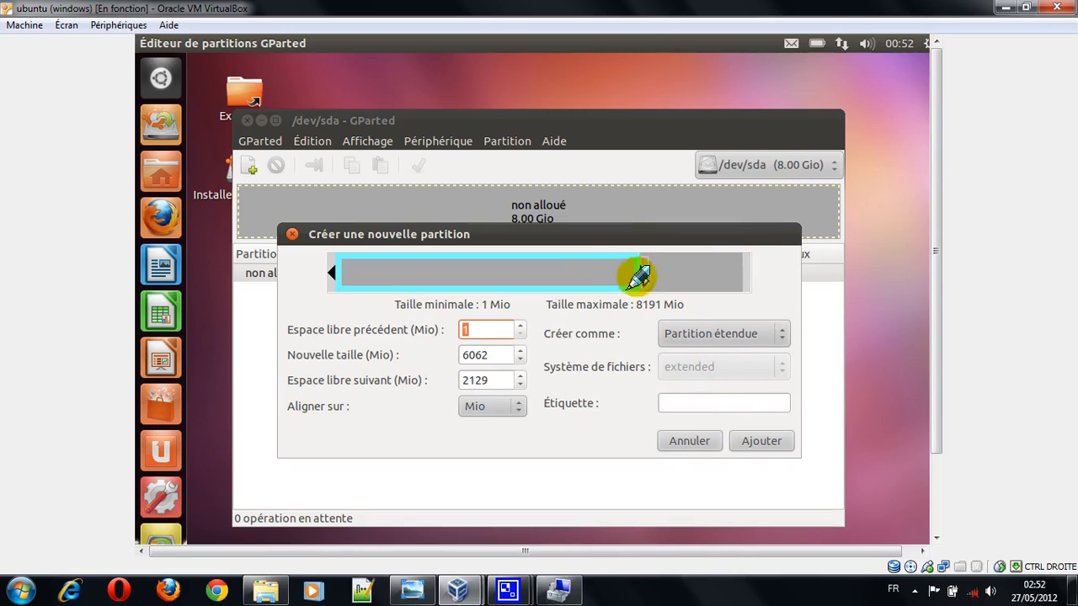
{"action": "left_click_drag", "start_coordinate": [644, 269], "coordinate": [830, 274]}
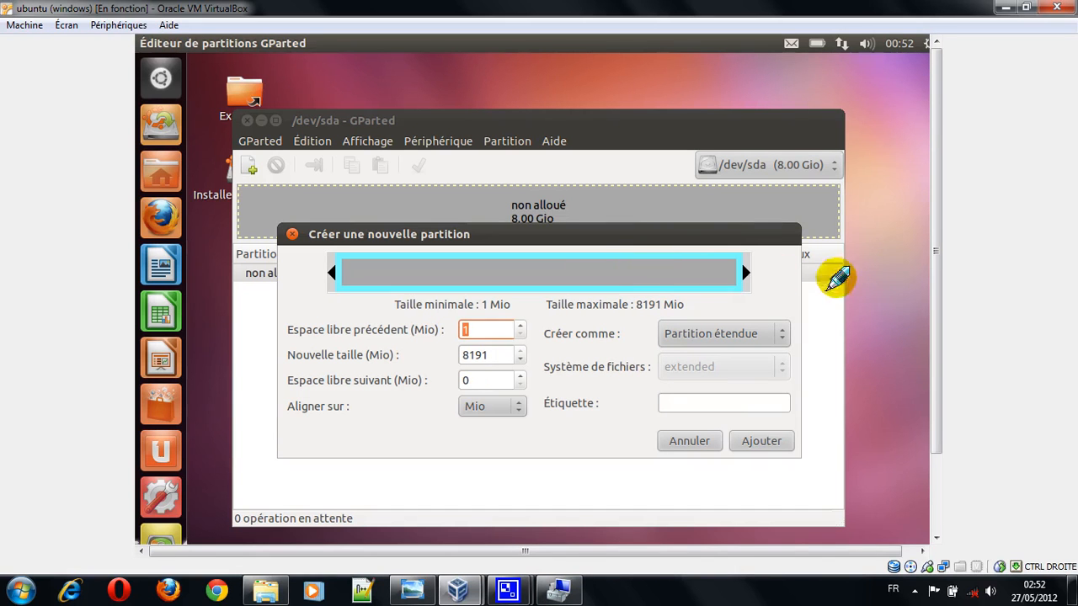
Step: Keep the type Partition étendue, label the partition "ubuntu" and add it to the pending operations
{"action": "left_click", "coordinate": [713, 405]}
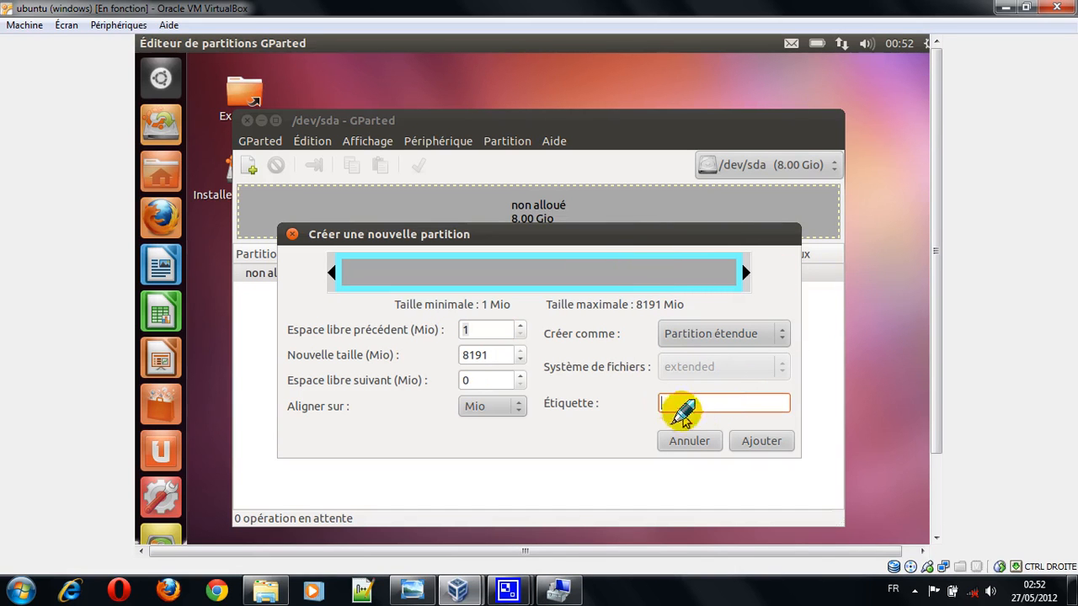
{"action": "left_click", "coordinate": [734, 331]}
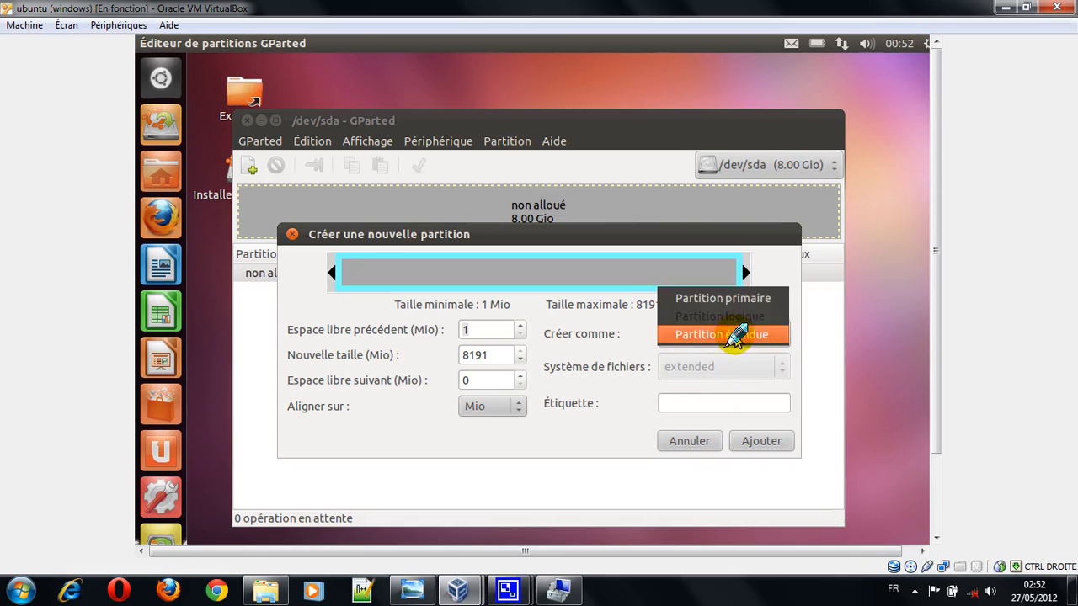
{"action": "left_click", "coordinate": [734, 335]}
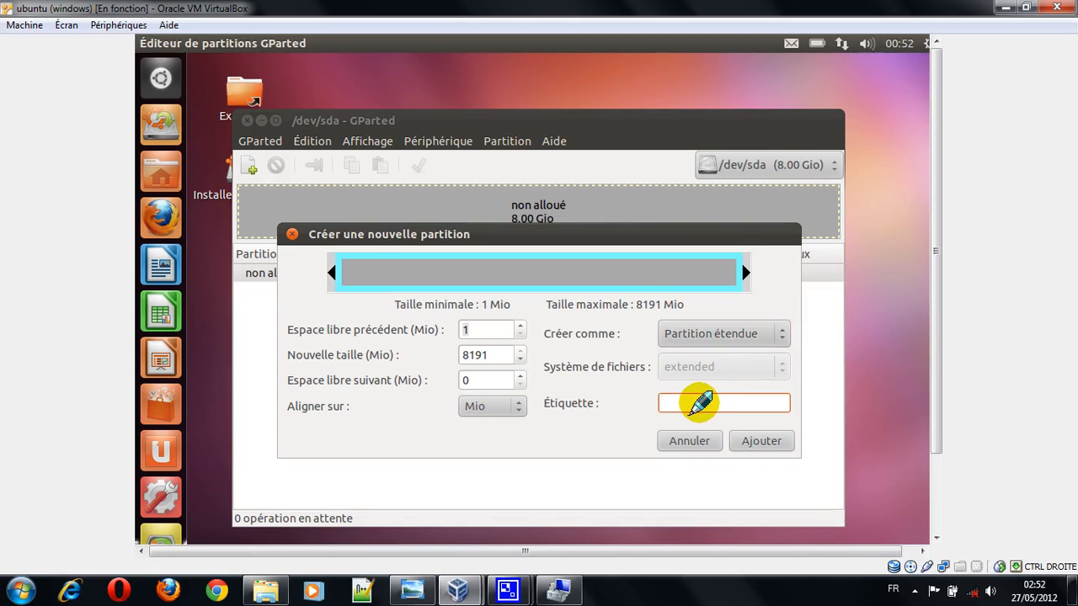
{"action": "type", "text": "ubuntu"}
{"action": "left_click", "coordinate": [753, 443]}
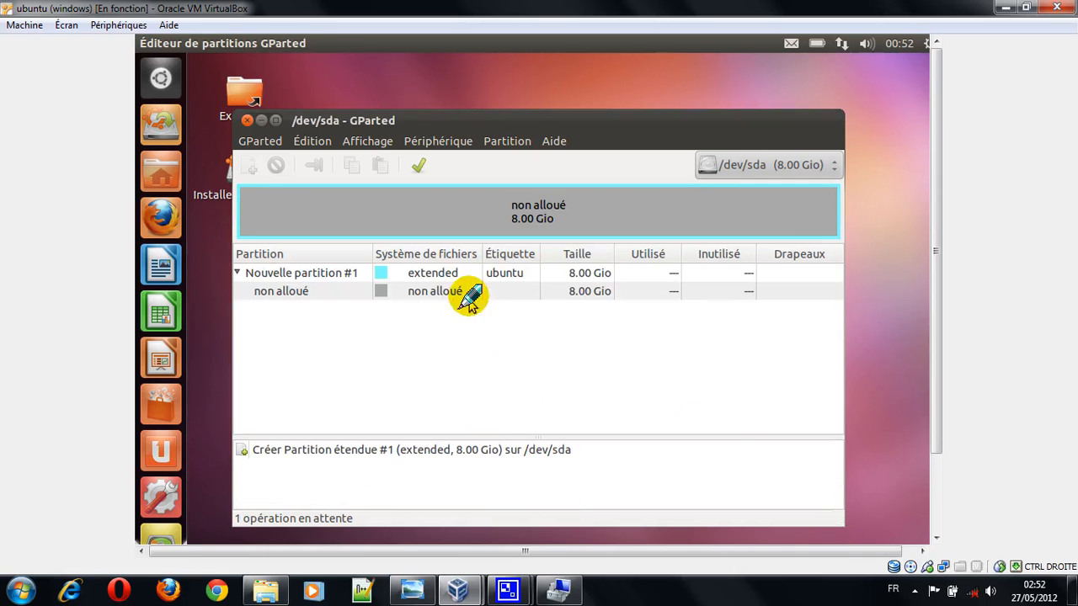
Step: Add a logical ext4 partition of about 5996 Mio labelled "Racine" in the unallocated space inside the extended partition
{"action": "left_click", "coordinate": [468, 291]}
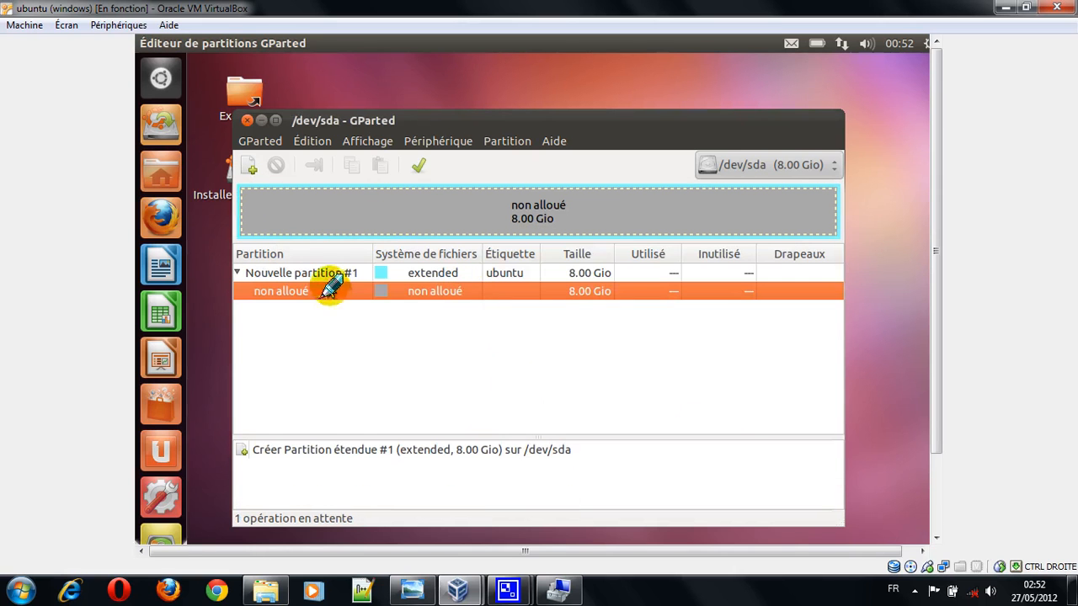
{"action": "left_click", "coordinate": [253, 166]}
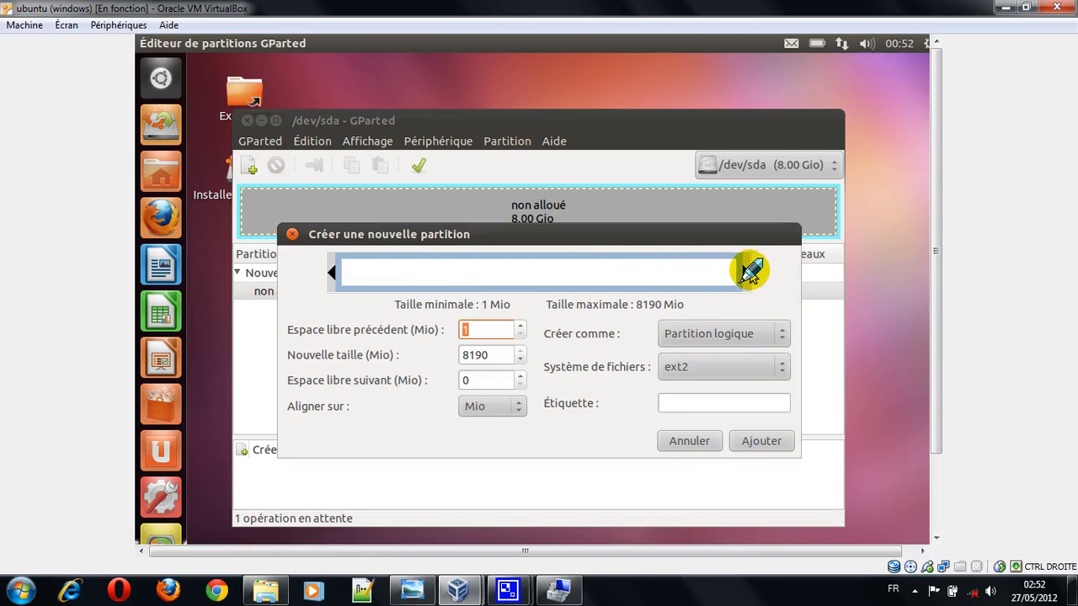
{"action": "left_click_drag", "start_coordinate": [736, 270], "coordinate": [632, 296]}
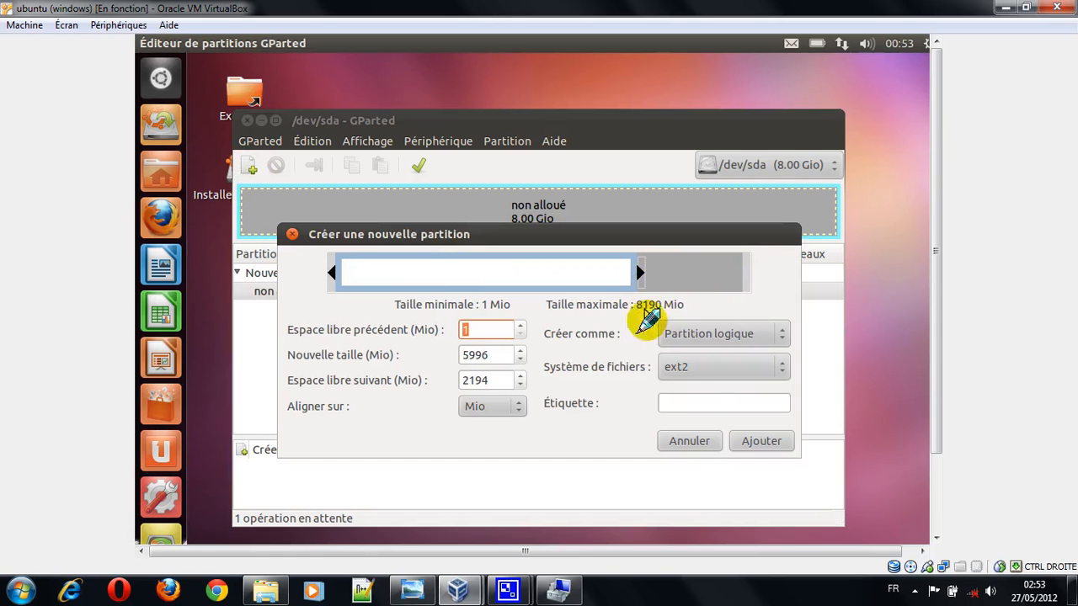
{"action": "left_click", "coordinate": [701, 371]}
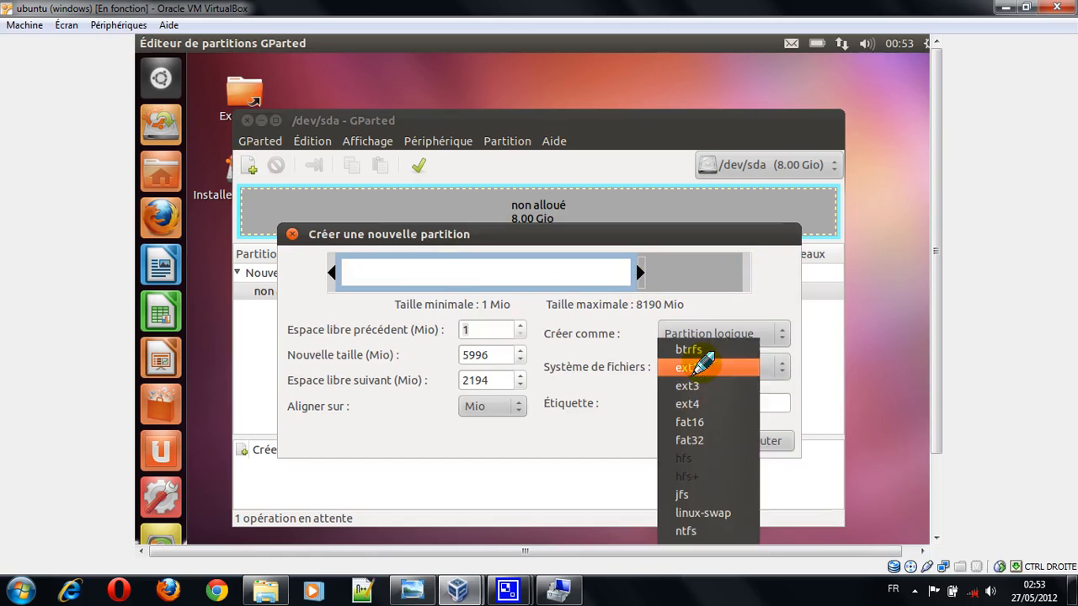
{"action": "left_click", "coordinate": [705, 404]}
{"action": "left_click", "coordinate": [704, 405]}
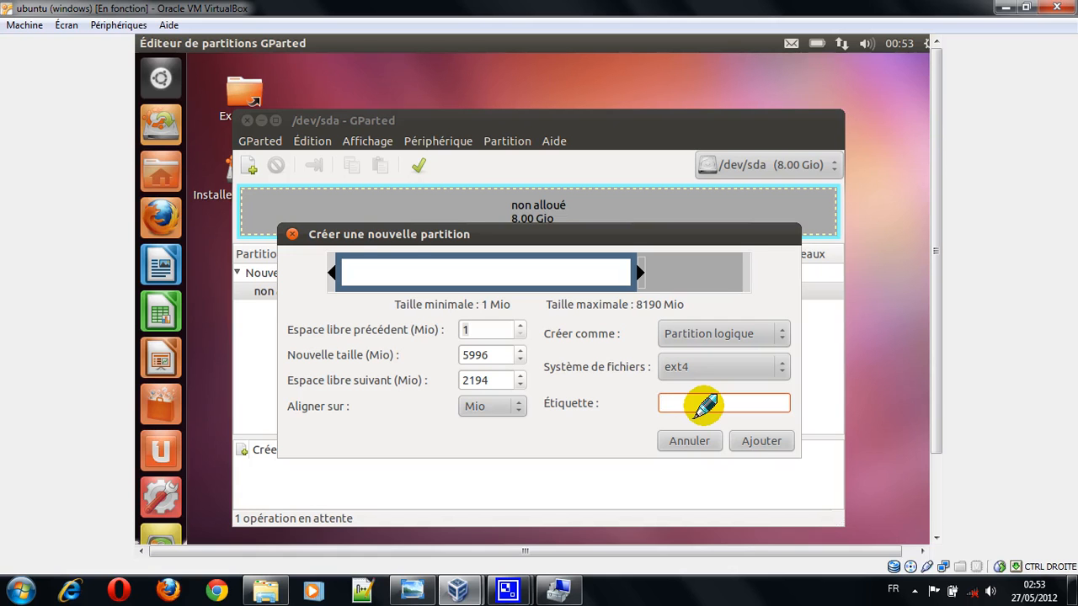
{"action": "type", "text": "Racine"}
{"action": "left_click", "coordinate": [760, 441]}
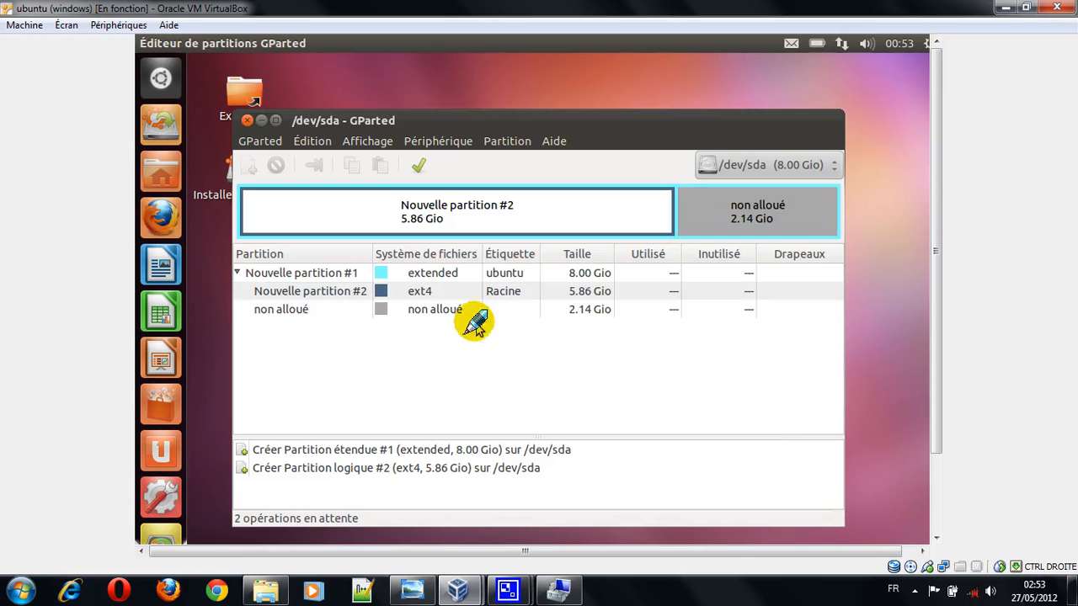
Step: Add a logical linux-swap partition of 2193 Mio labelled "Swap" in the remaining unallocated space
{"action": "left_click", "coordinate": [385, 309]}
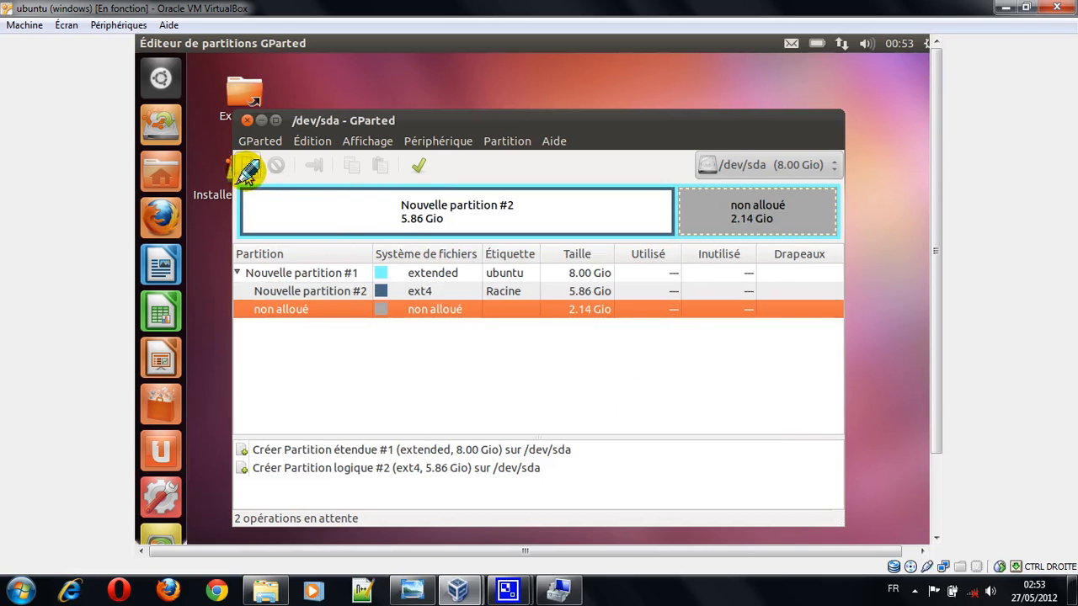
{"action": "double_click", "coordinate": [465, 313]}
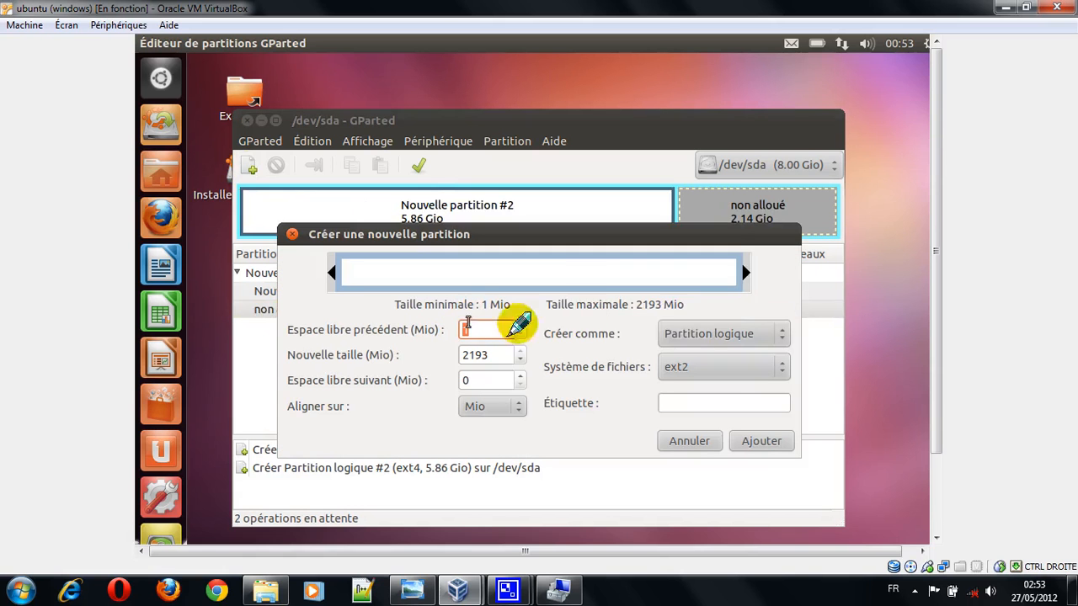
{"action": "left_click_drag", "start_coordinate": [742, 271], "coordinate": [873, 279]}
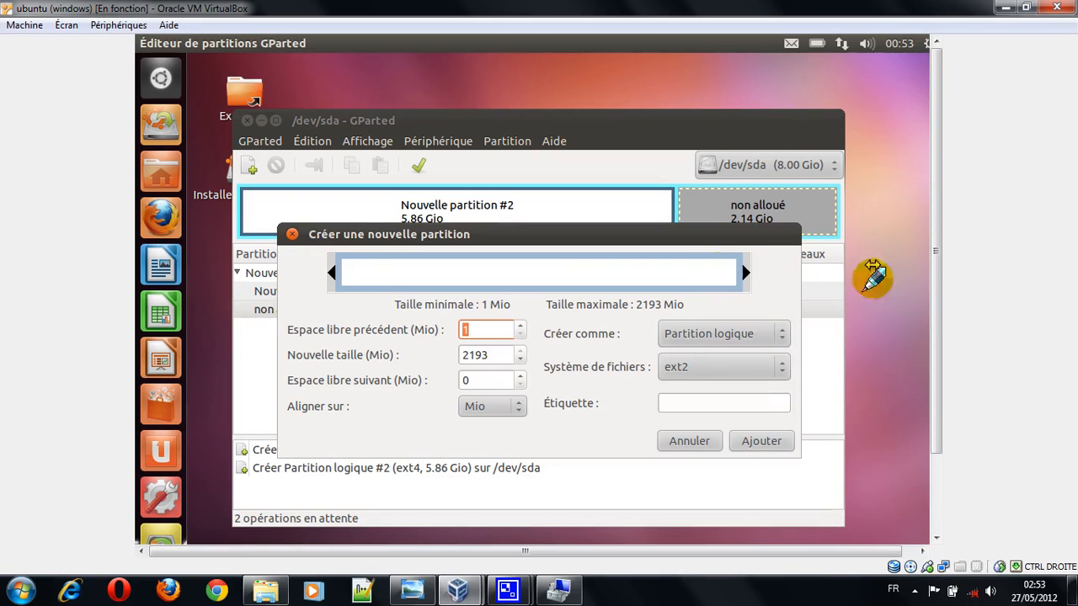
{"action": "left_click", "coordinate": [775, 367]}
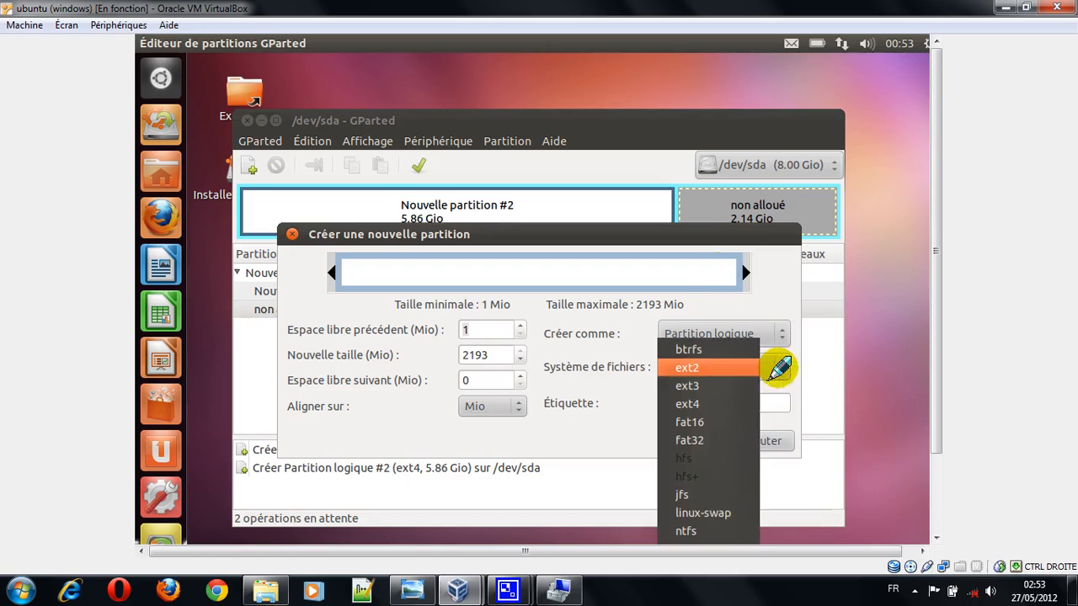
{"action": "left_click", "coordinate": [736, 512]}
{"action": "left_click", "coordinate": [697, 405]}
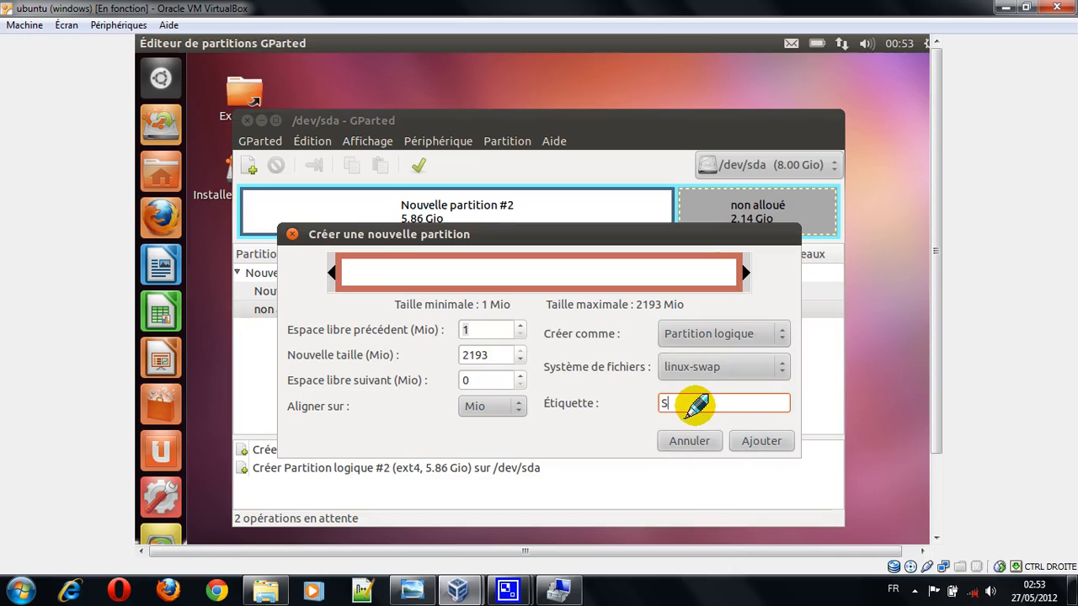
{"action": "type", "text": "Swa"}
{"action": "left_click", "coordinate": [762, 440]}
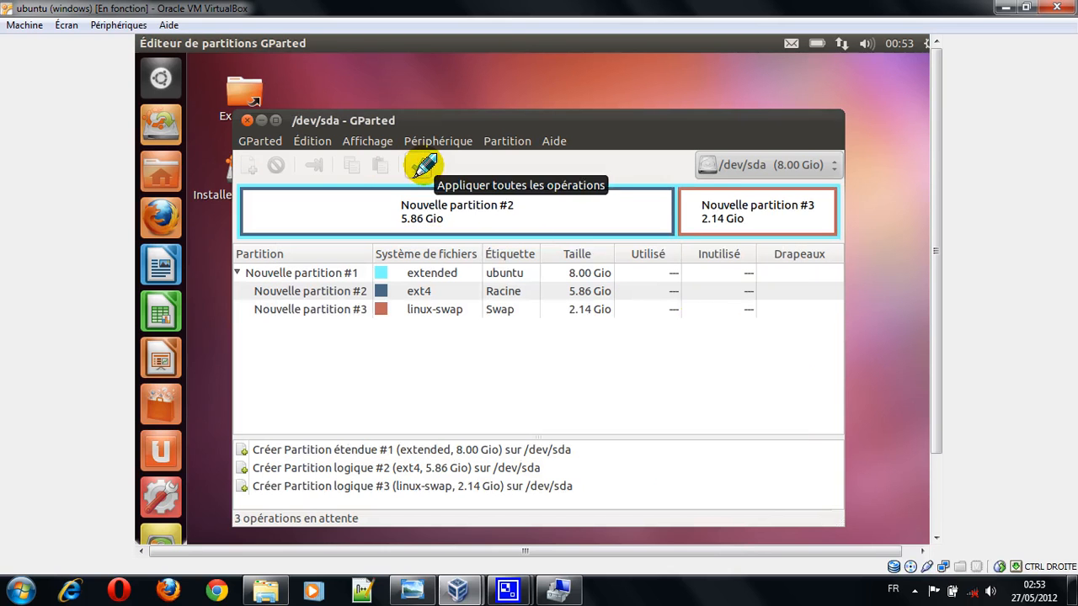
Step: Apply all pending partition operations to /dev/sda, confirm the data-loss warning and expand the progress details
{"action": "left_click", "coordinate": [423, 166]}
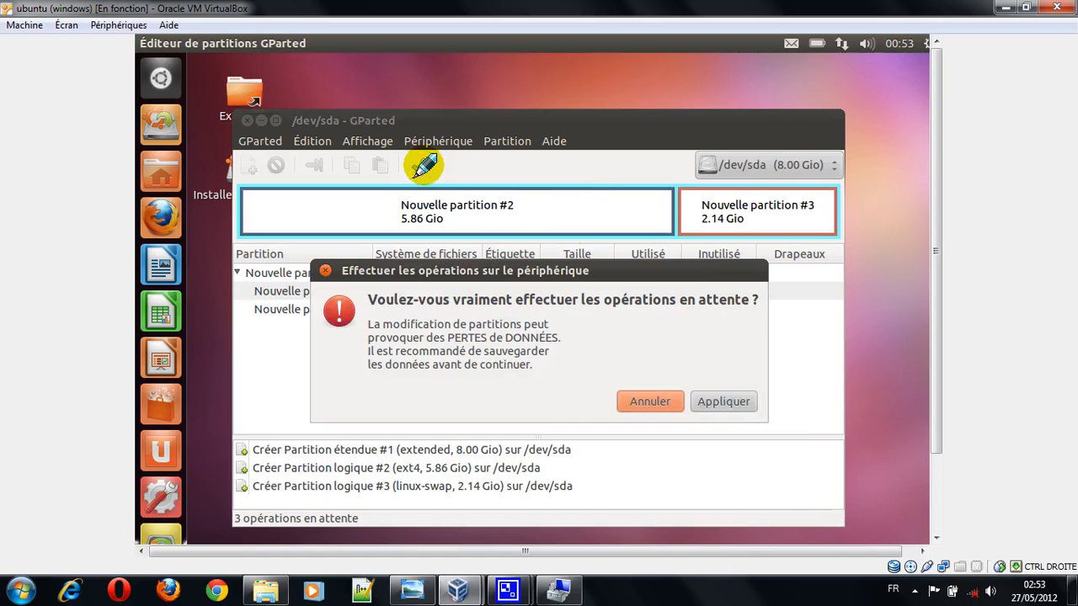
{"action": "left_click", "coordinate": [729, 402]}
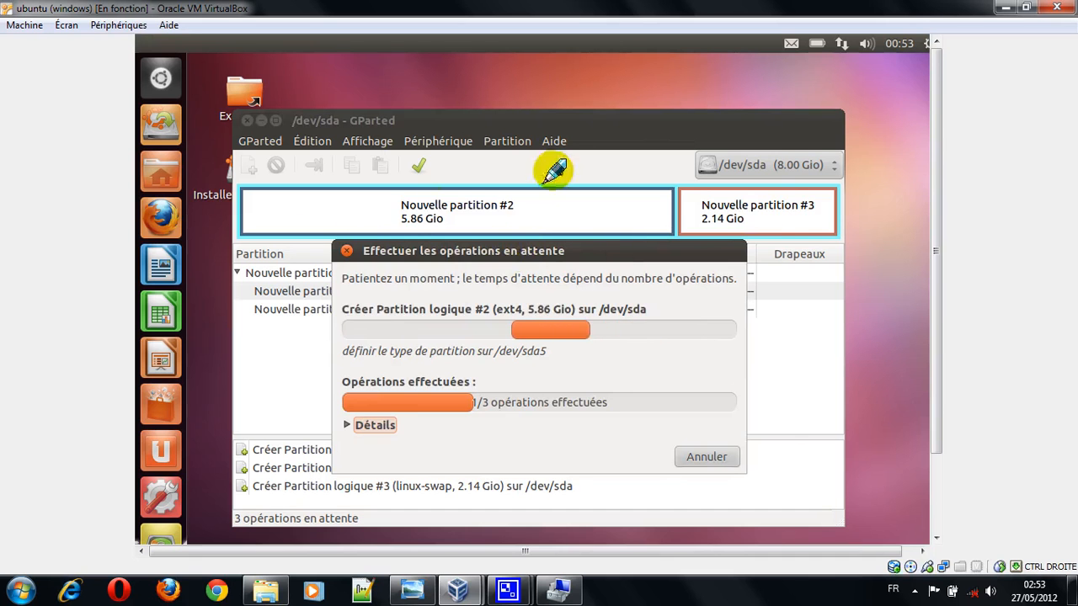
{"action": "left_click", "coordinate": [396, 341]}
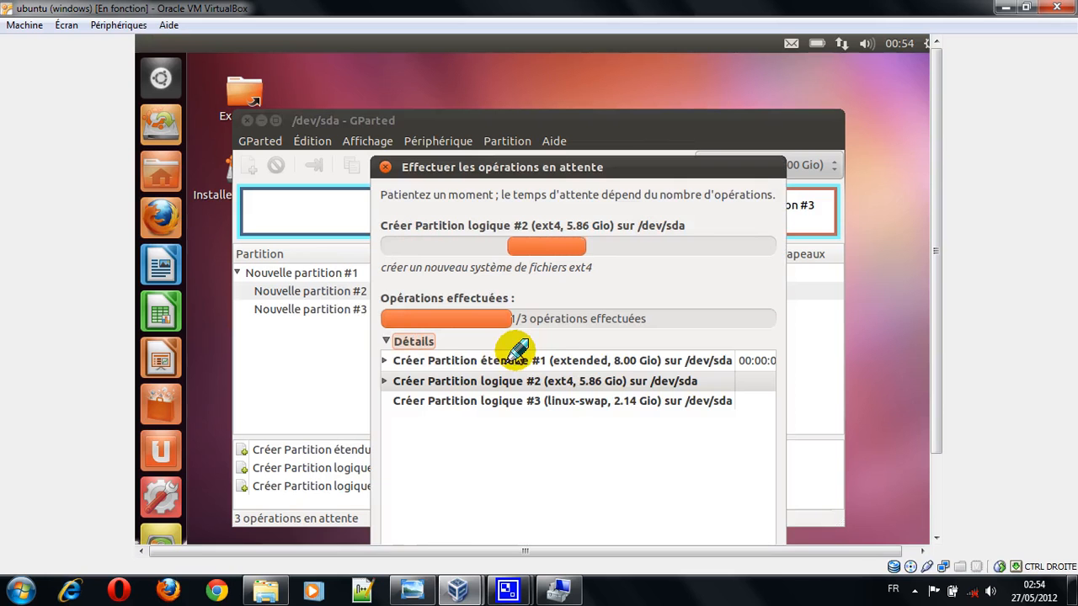
{"action": "left_click", "coordinate": [417, 590]}
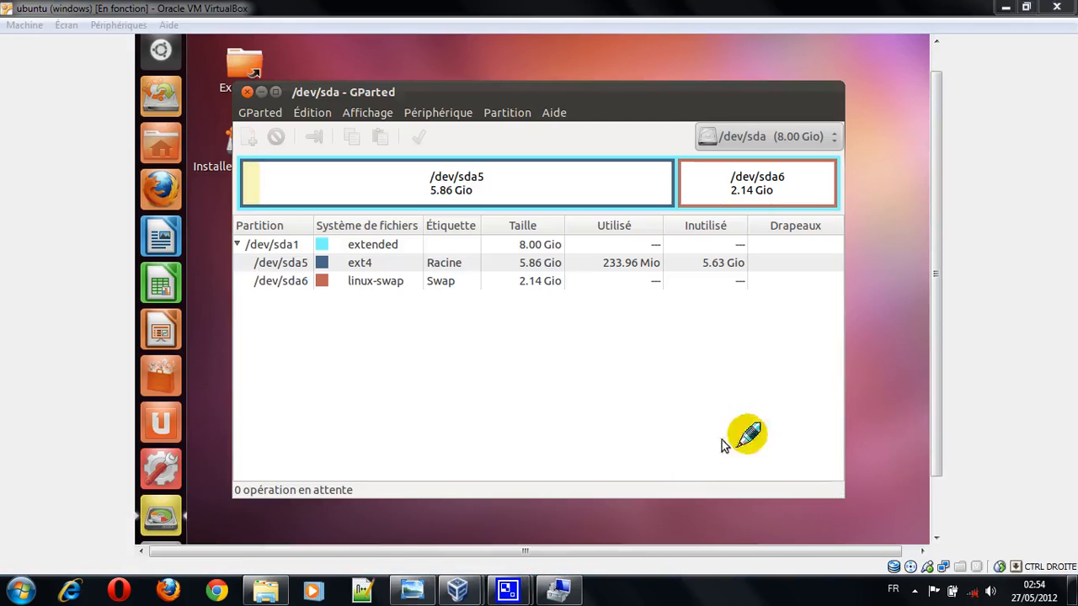
{"action": "left_click", "coordinate": [894, 410]}
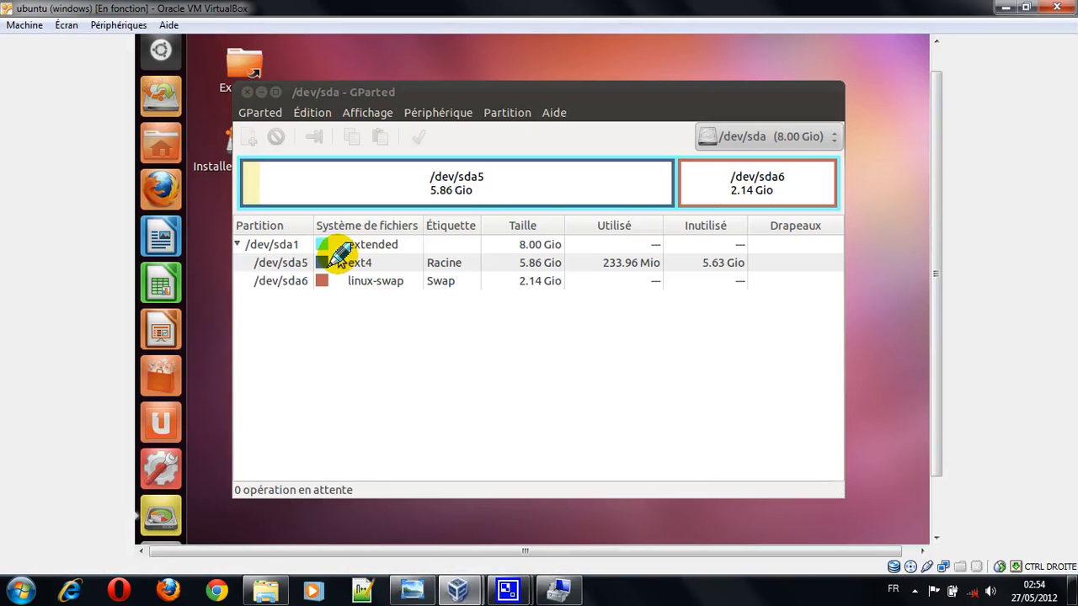
Step: Inspect the created extended partition /dev/sda1 and the ext4 partition /dev/sda5 in the partition list
{"action": "left_click", "coordinate": [463, 265]}
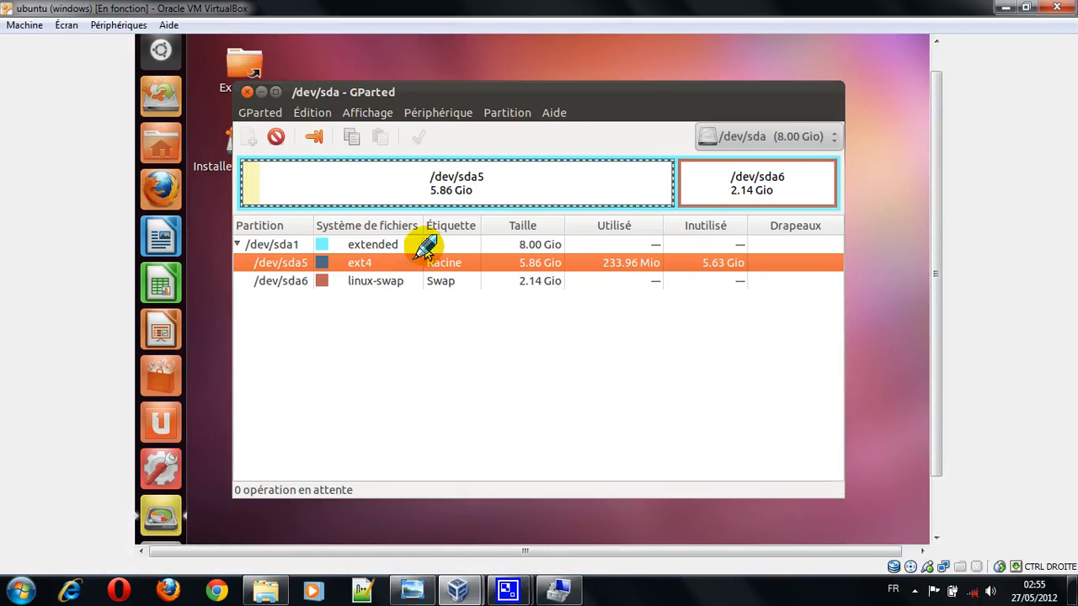
{"action": "left_click", "coordinate": [324, 245]}
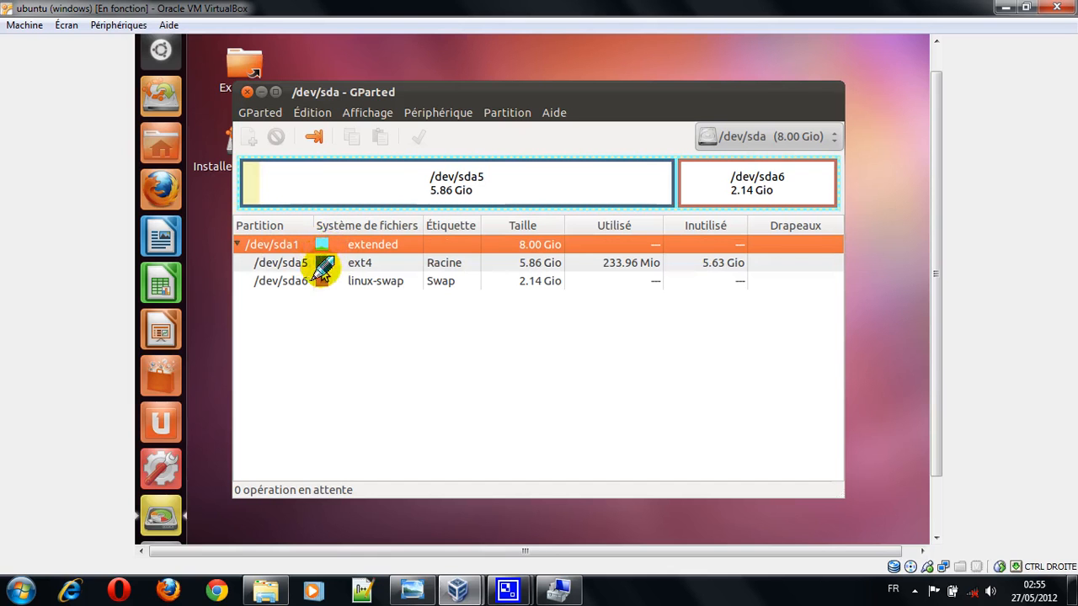
{"action": "double_click", "coordinate": [321, 246]}
{"action": "key", "text": "Escape"}
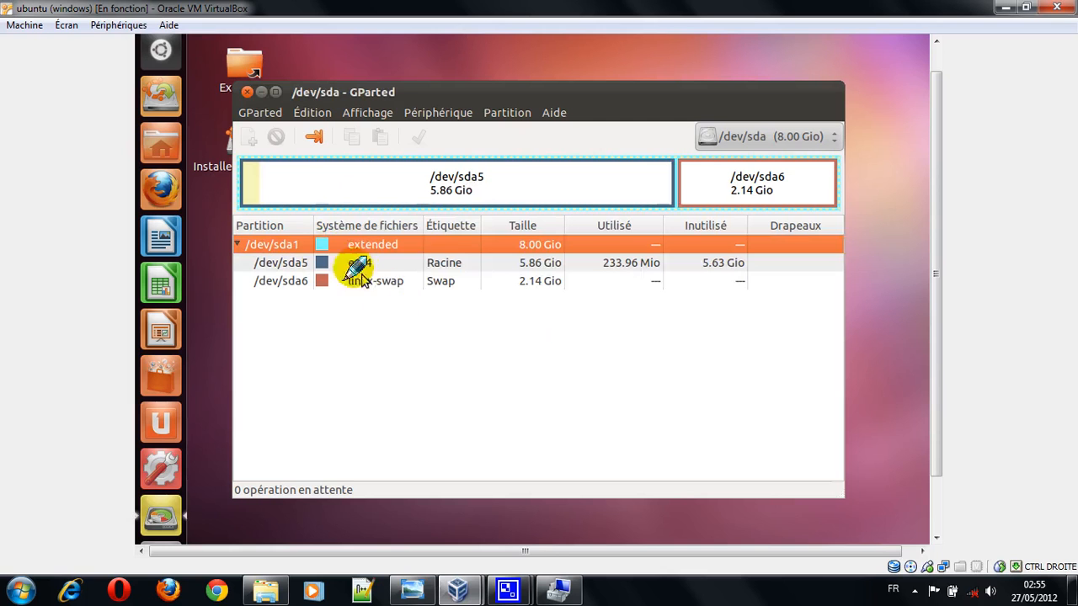
{"action": "left_click", "coordinate": [337, 263]}
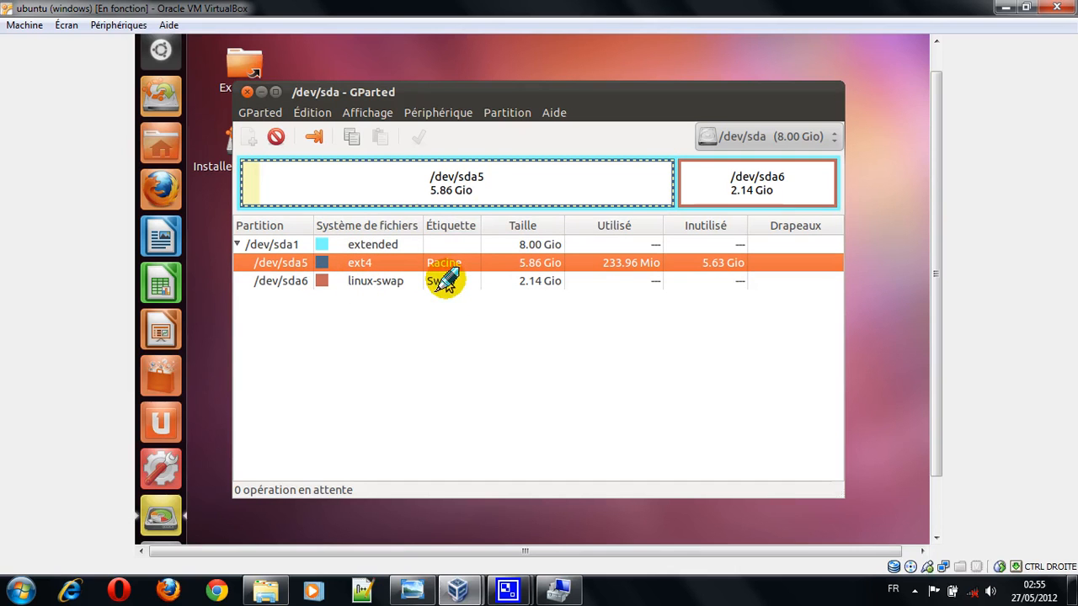
Step: Close GParted and launch the Ubuntu 11.10 installer from the live desktop
{"action": "left_click", "coordinate": [250, 91]}
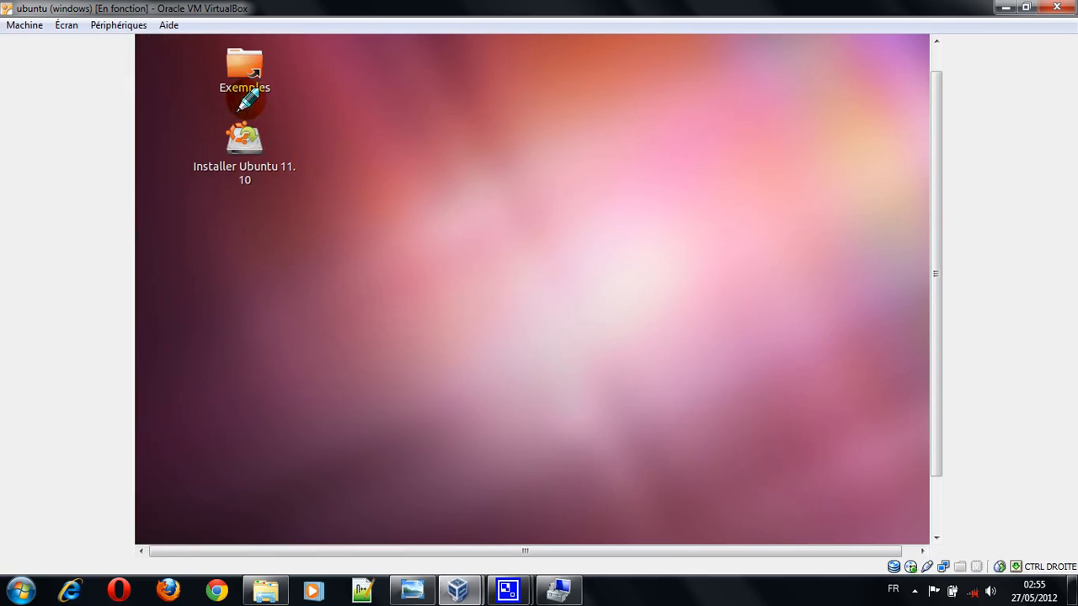
{"action": "left_click", "coordinate": [247, 156]}
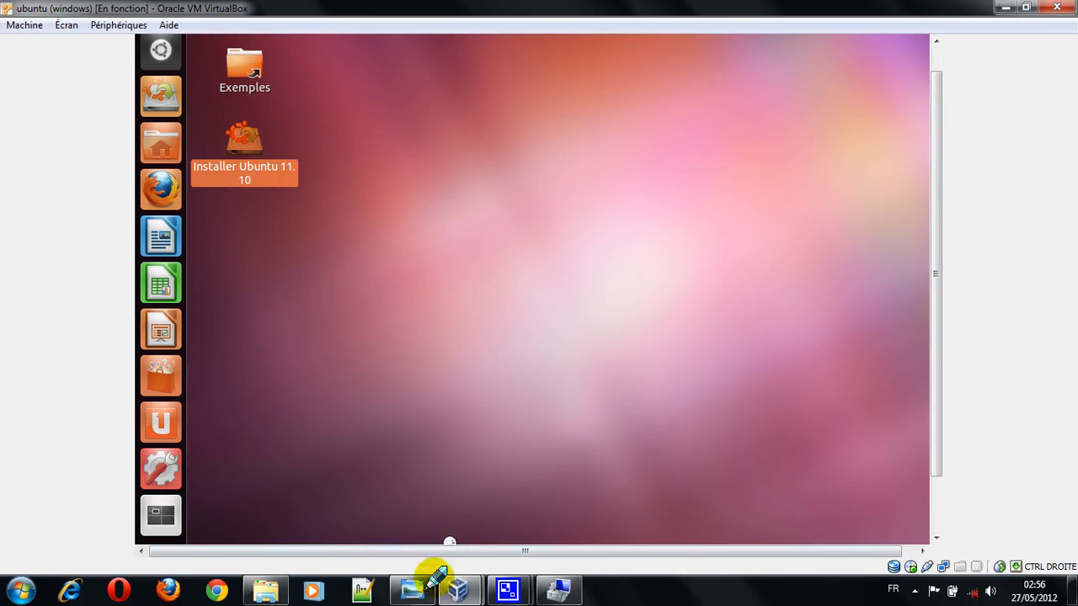
{"action": "mouse_move", "coordinate": [421, 589]}
{"action": "left_click", "coordinate": [421, 459]}
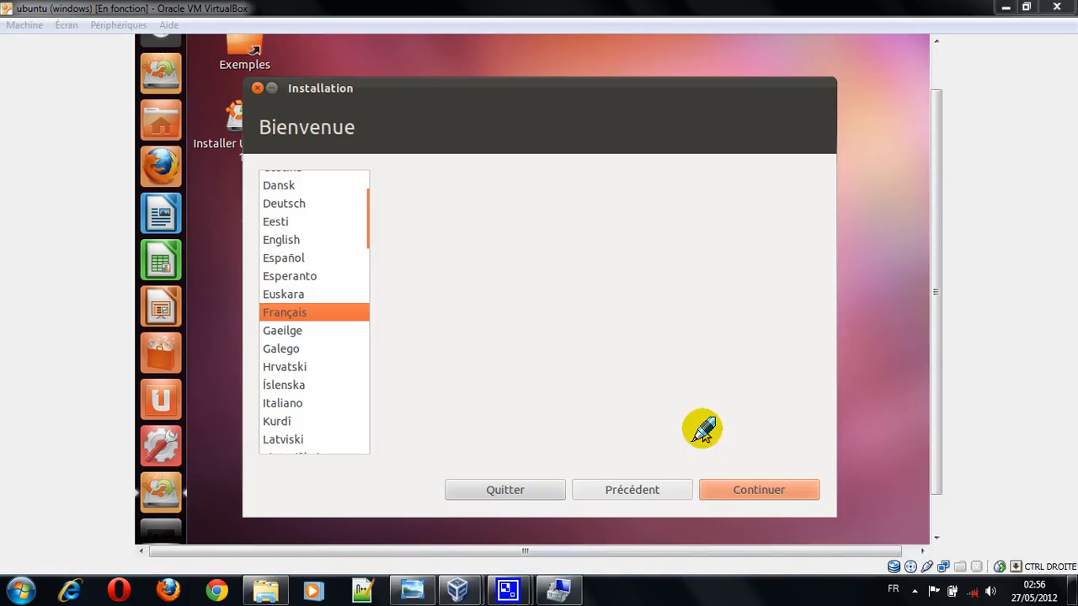
Step: Keep Français as the installer language and continue past the preparation page without enabling updates or third-party software
{"action": "left_click", "coordinate": [695, 431]}
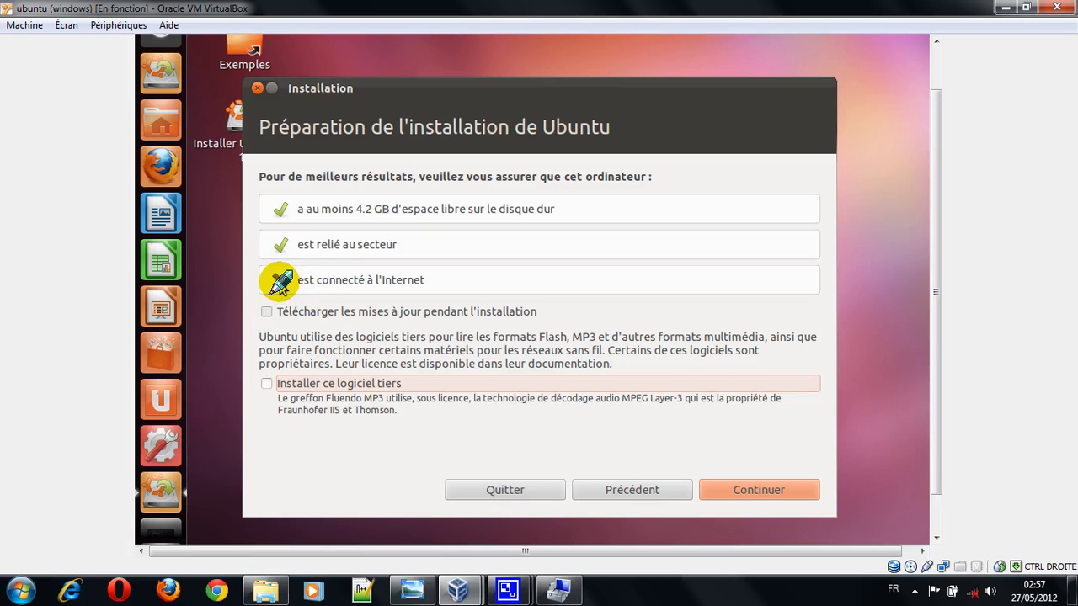
{"action": "left_click", "coordinate": [733, 489]}
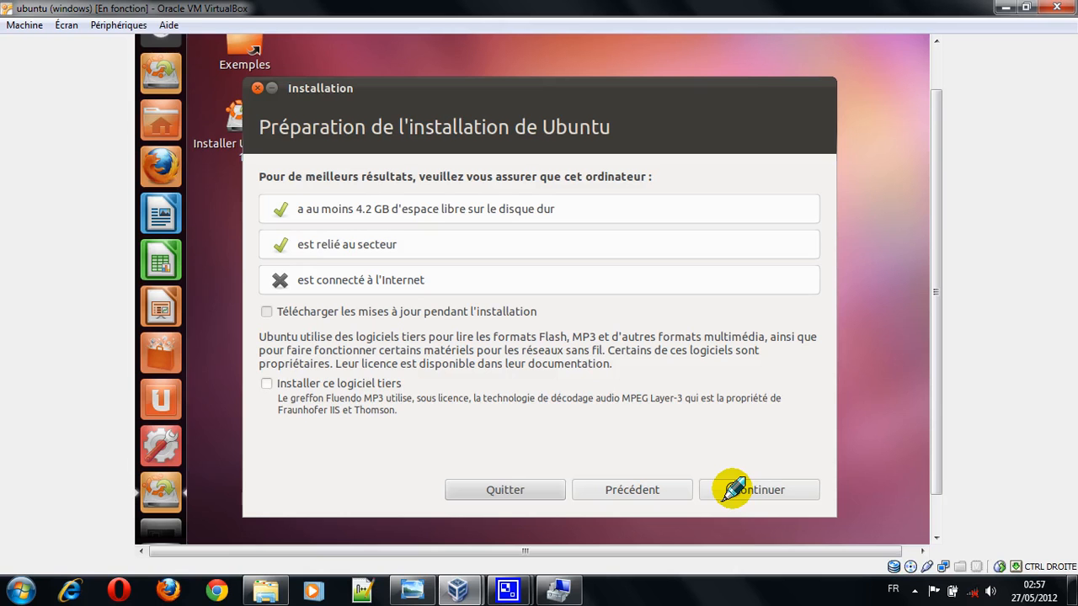
{"action": "left_click", "coordinate": [734, 489]}
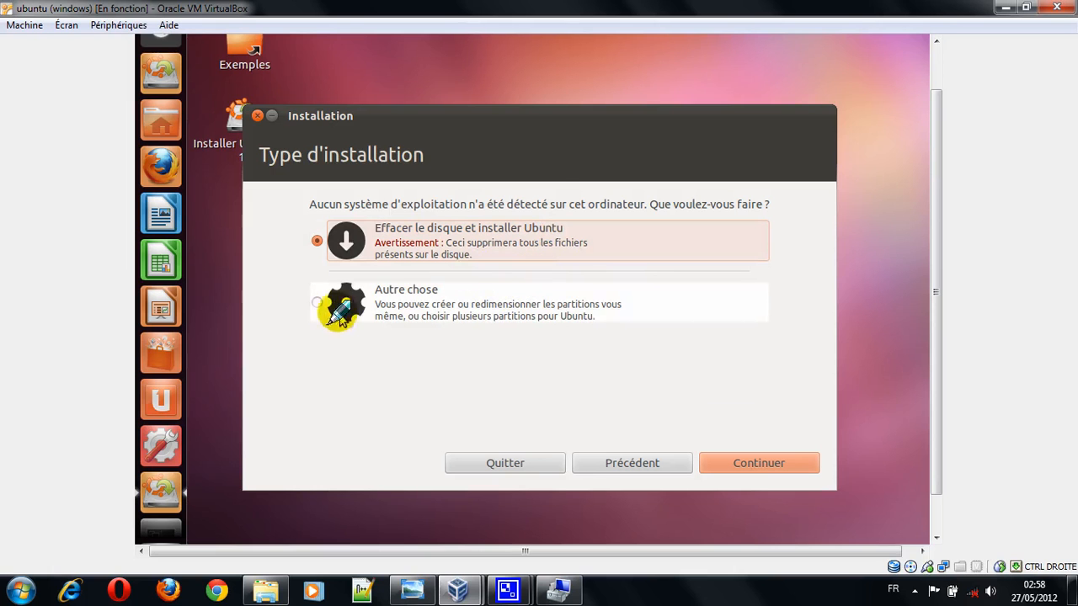
Step: Choose the "Autre chose" installation type and continue to the manual partition list
{"action": "left_click", "coordinate": [315, 303]}
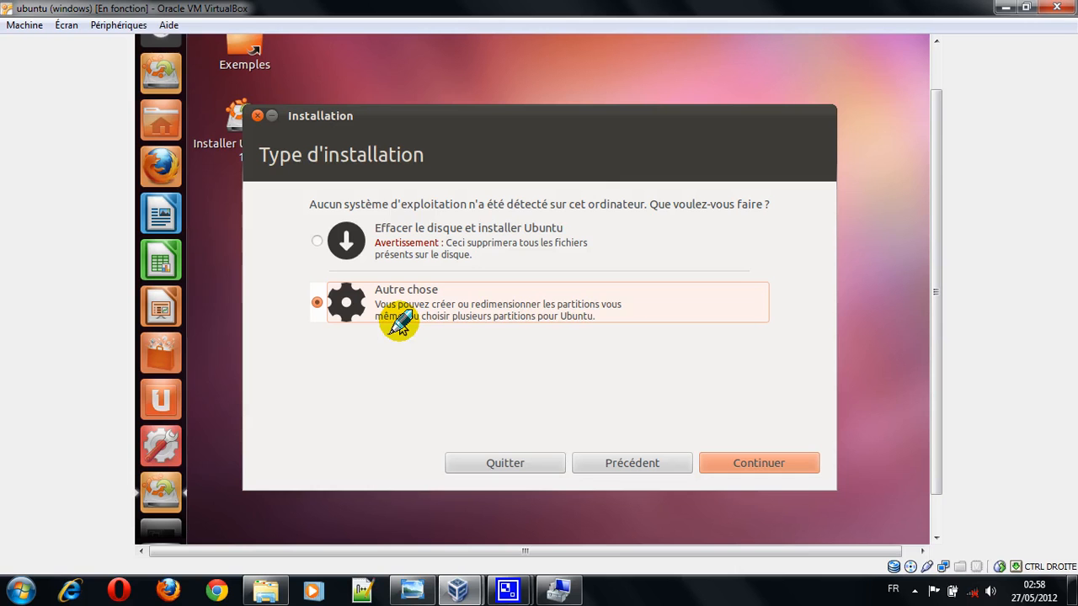
{"action": "left_click", "coordinate": [748, 463]}
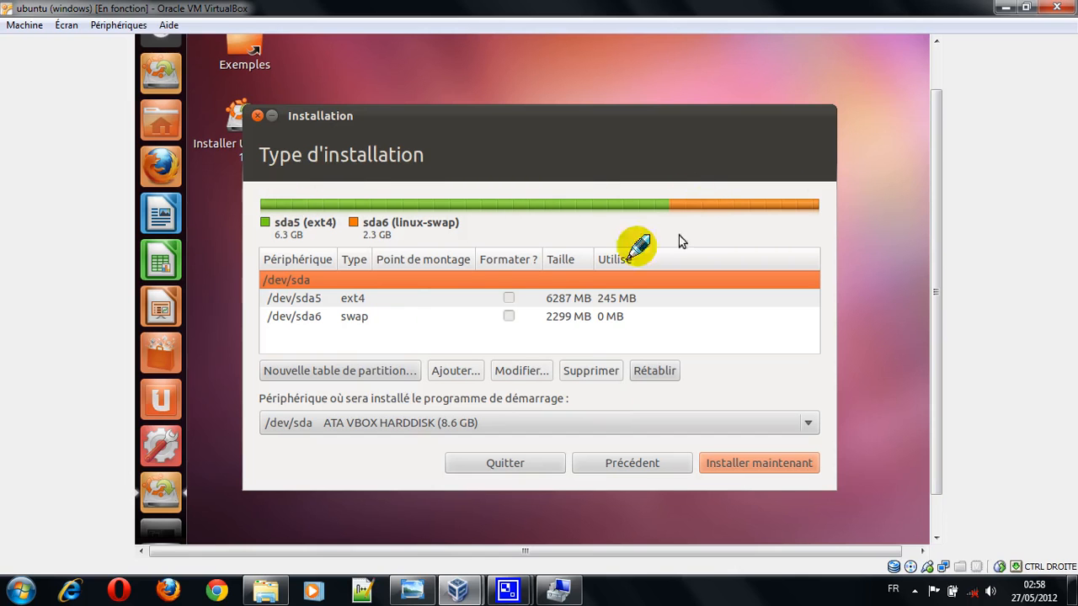
Step: Modify /dev/sda5 to be used as a journaled ext4 file system, formatted and mounted at /
{"action": "left_click", "coordinate": [415, 297]}
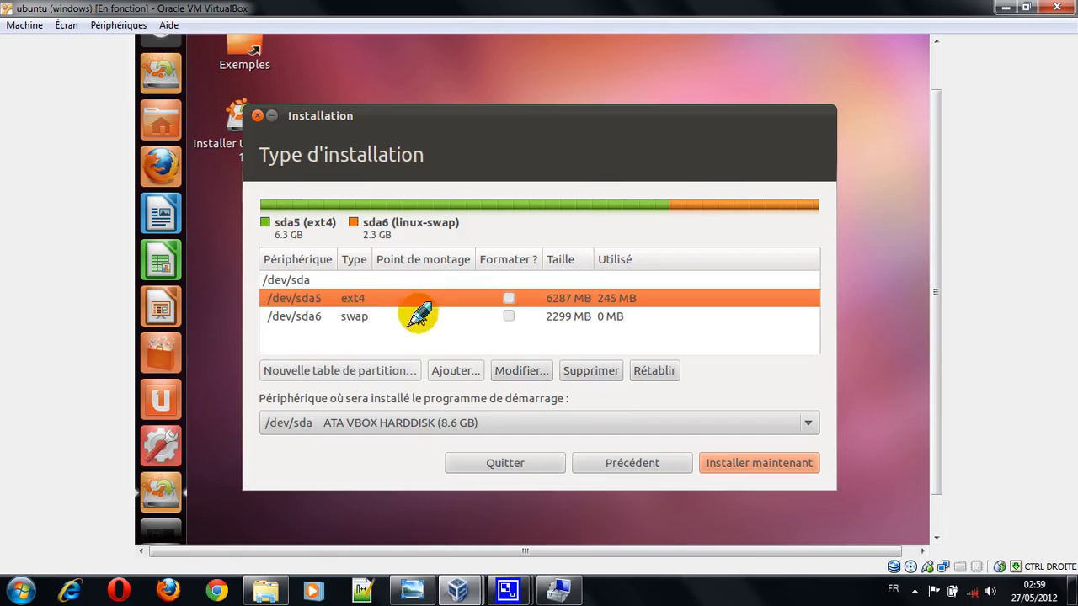
{"action": "left_click", "coordinate": [418, 317]}
{"action": "left_click", "coordinate": [421, 300]}
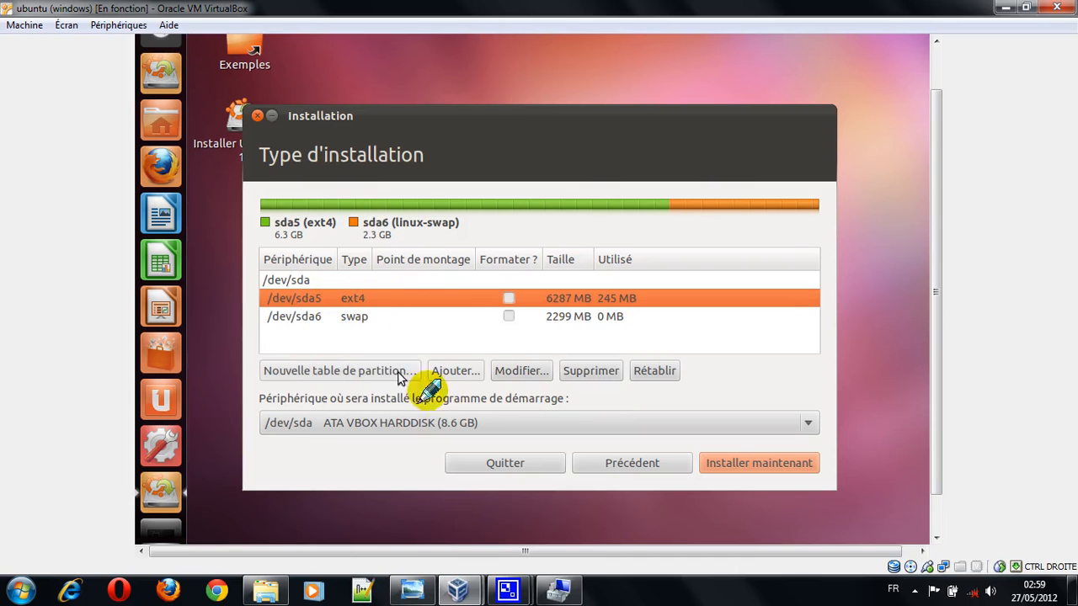
{"action": "left_click", "coordinate": [522, 371]}
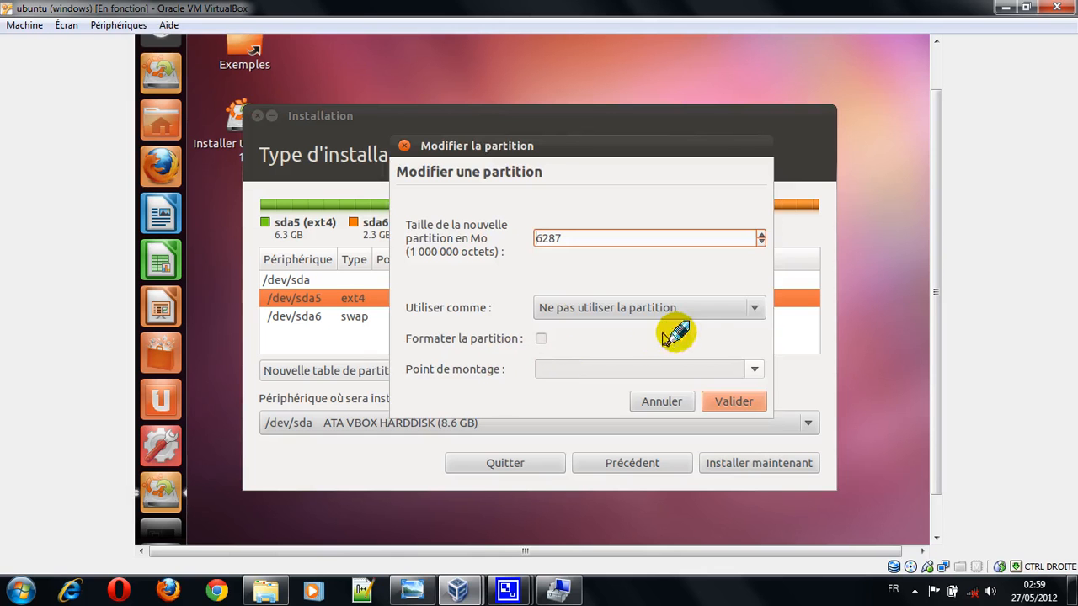
{"action": "left_click", "coordinate": [752, 313]}
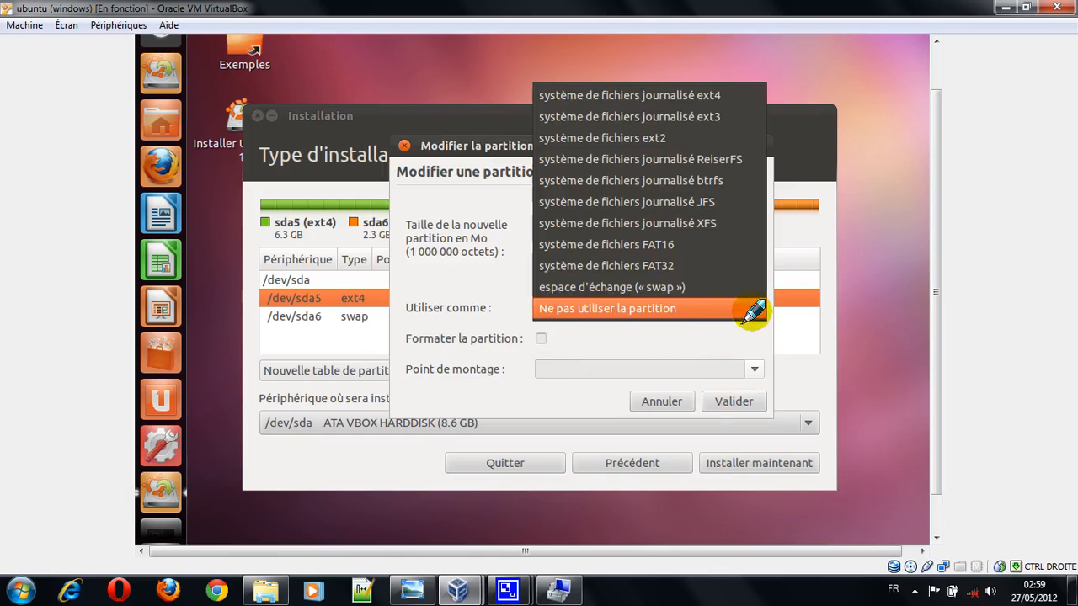
{"action": "left_click", "coordinate": [644, 99]}
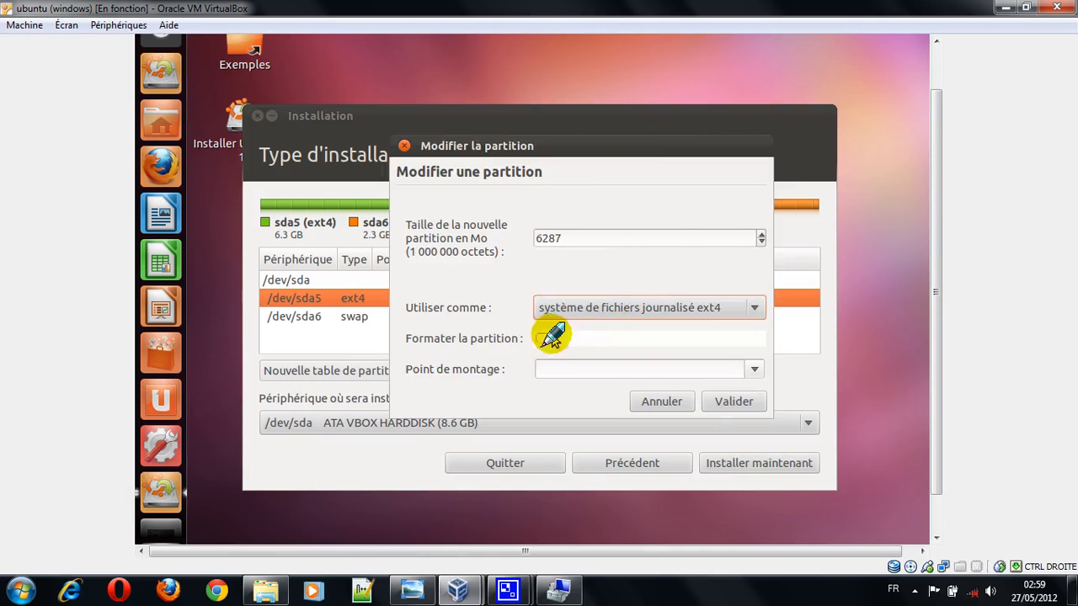
{"action": "left_click", "coordinate": [542, 338]}
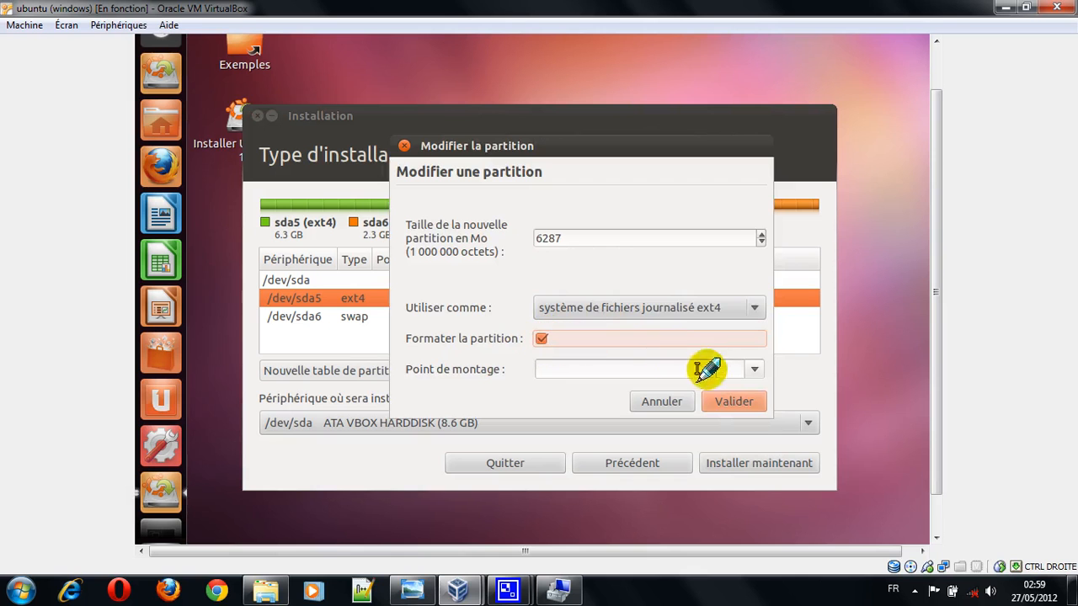
{"action": "left_click", "coordinate": [755, 371]}
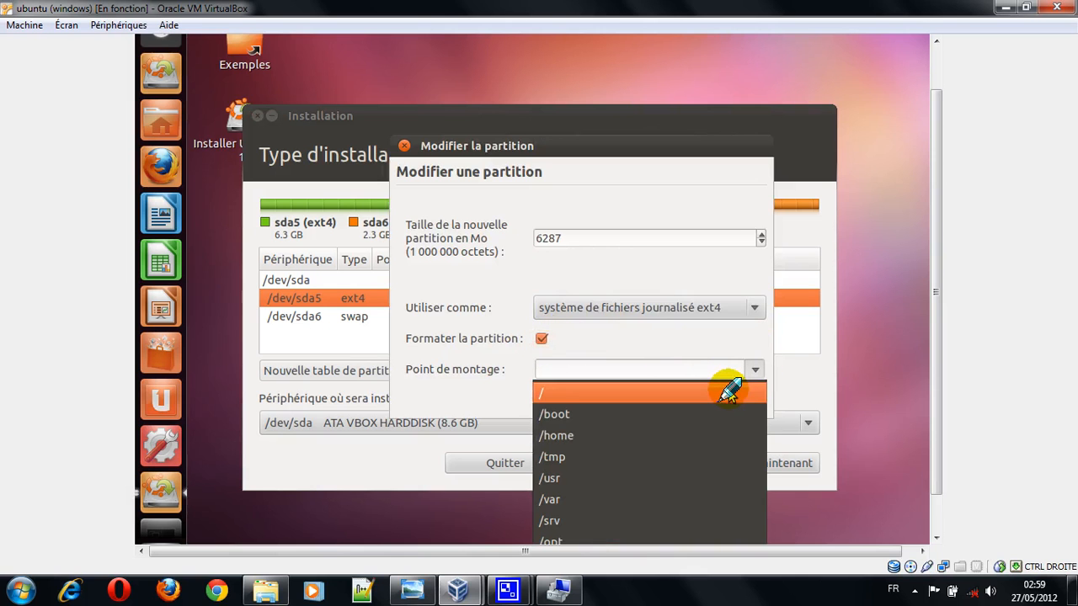
{"action": "left_click", "coordinate": [729, 392]}
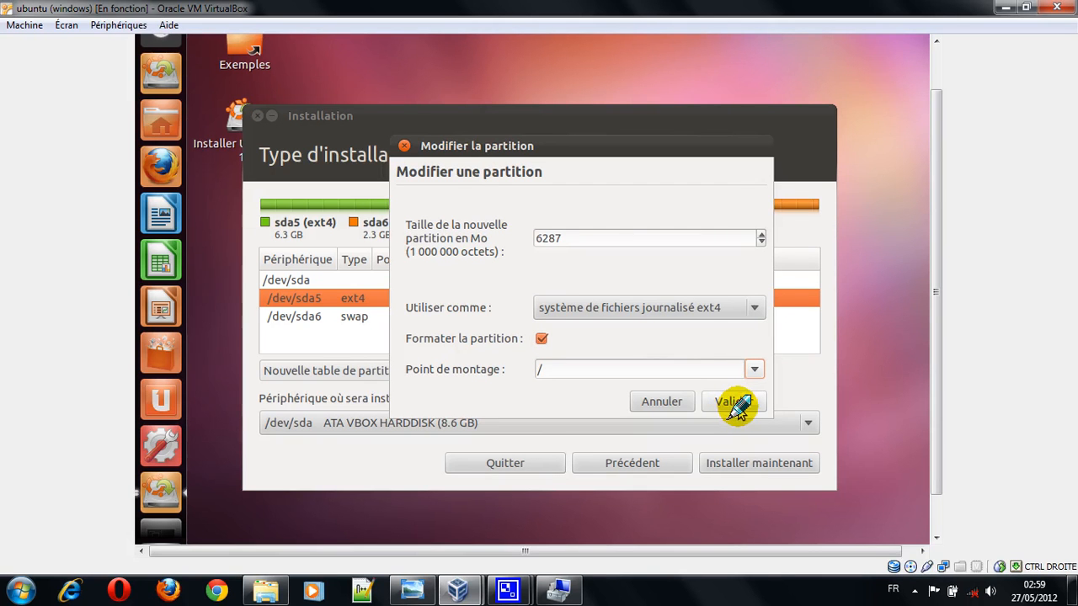
{"action": "left_click", "coordinate": [732, 403]}
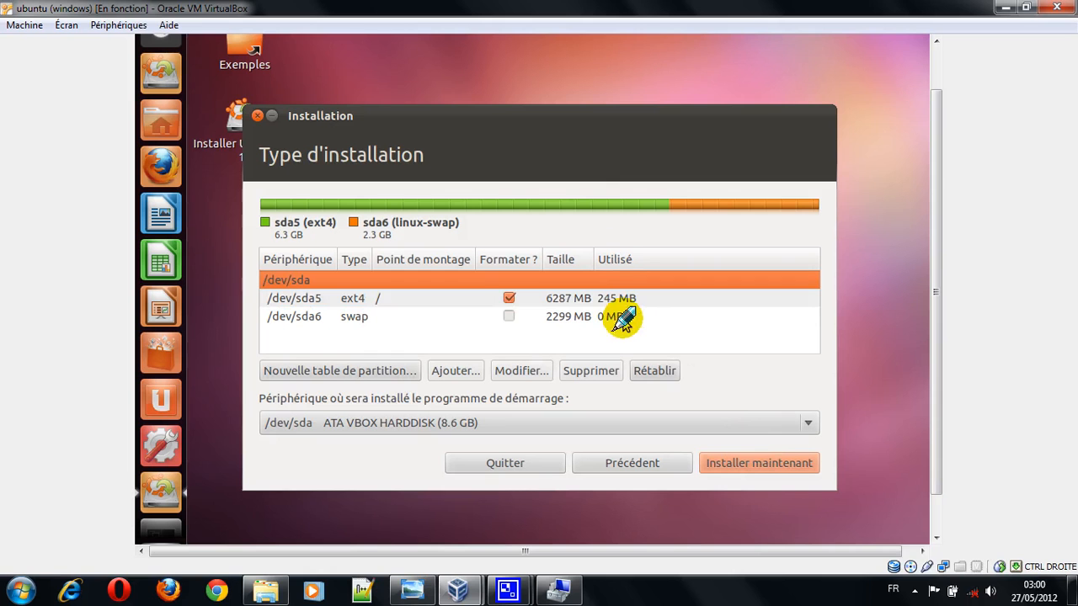
Step: Start installing Ubuntu on the configured partitions, keeping /dev/sda as the boot loader device
{"action": "left_click", "coordinate": [784, 463]}
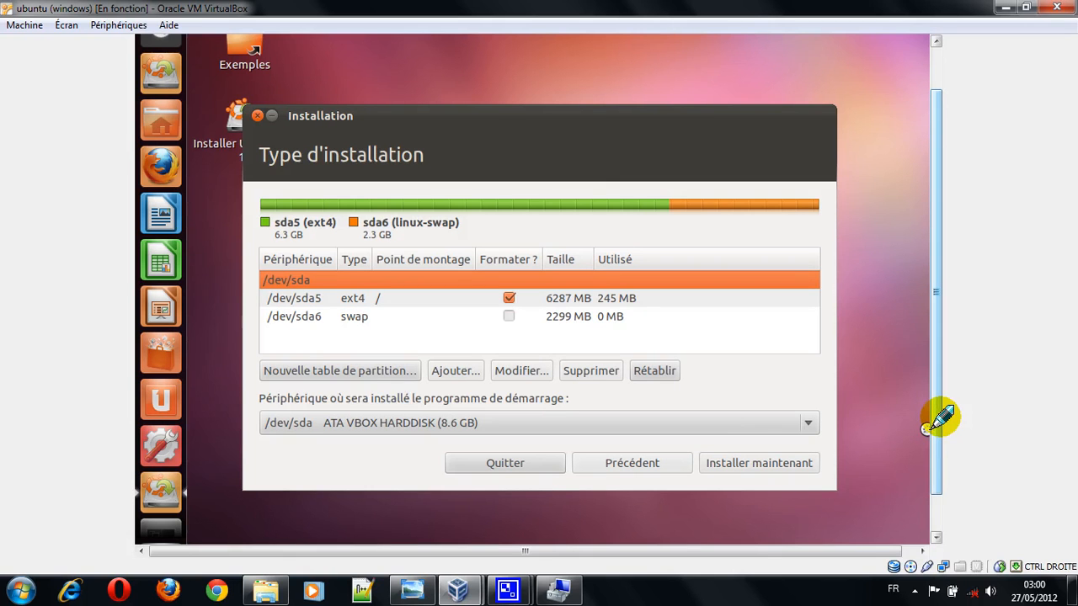
{"action": "left_click", "coordinate": [800, 465]}
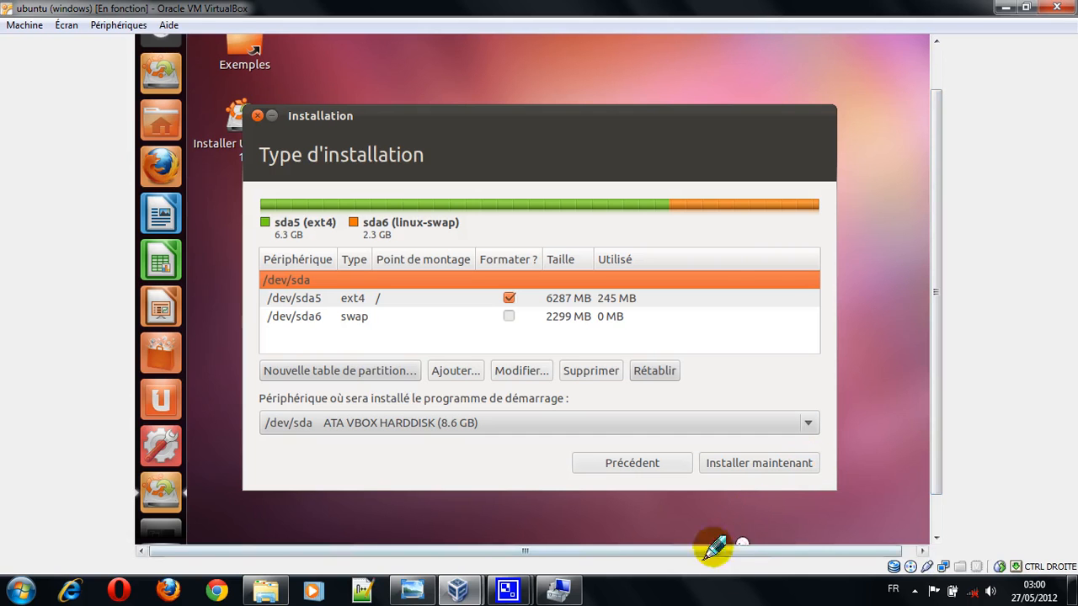
{"action": "left_click", "coordinate": [752, 601]}
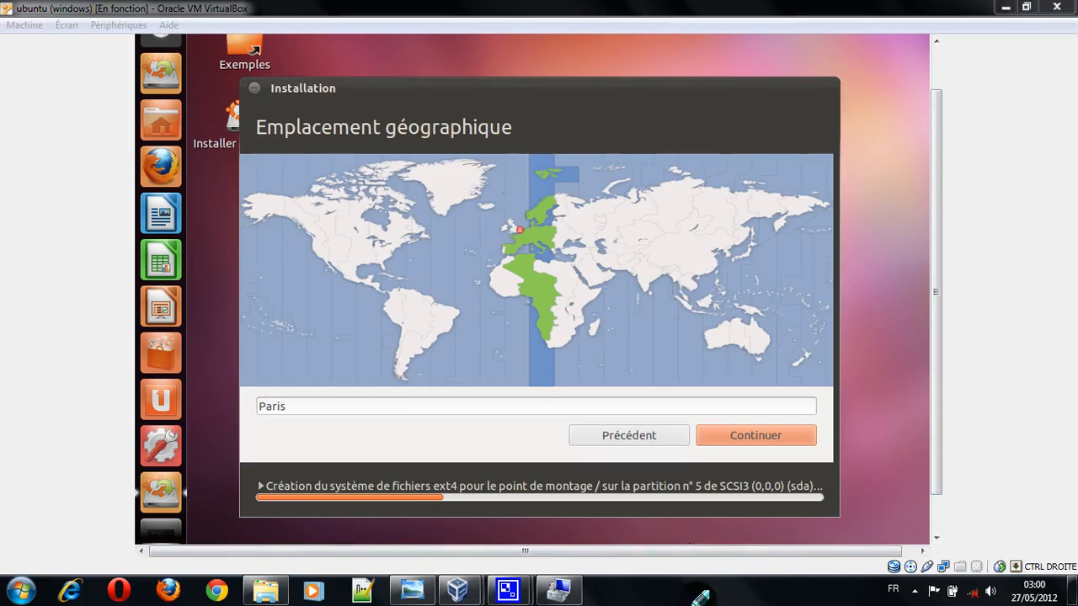
Step: Set the geographic location to Douala on the world map and continue
{"action": "left_click", "coordinate": [451, 459]}
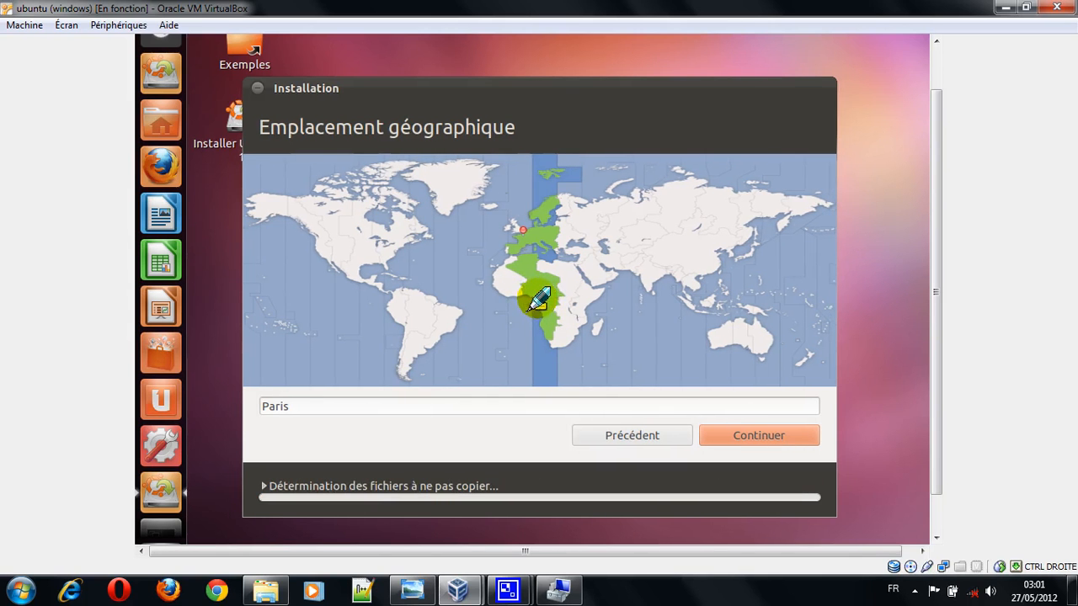
{"action": "left_click", "coordinate": [537, 299]}
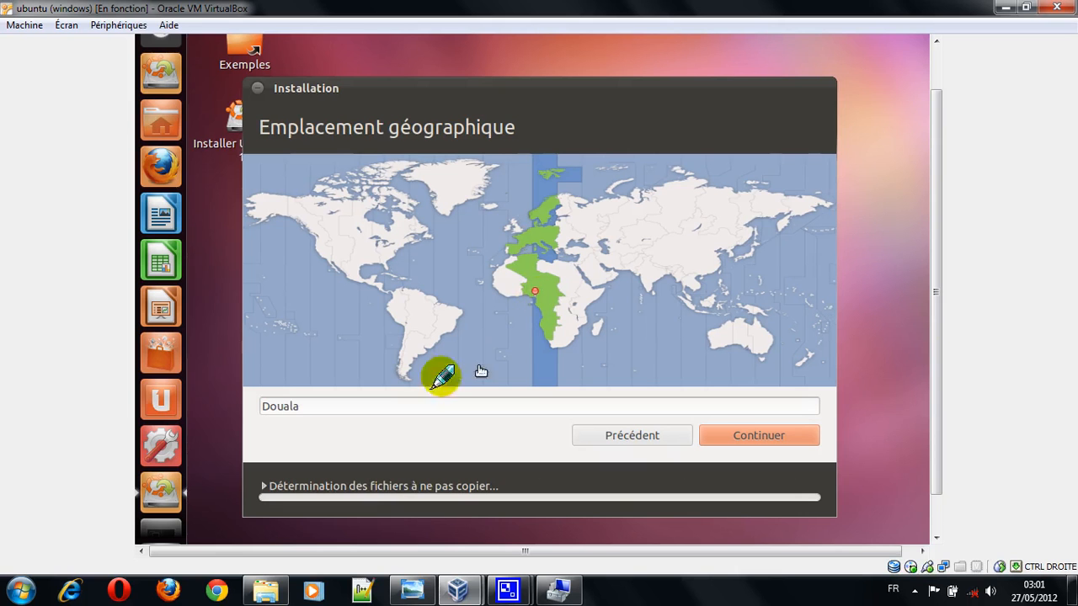
{"action": "left_click", "coordinate": [320, 406]}
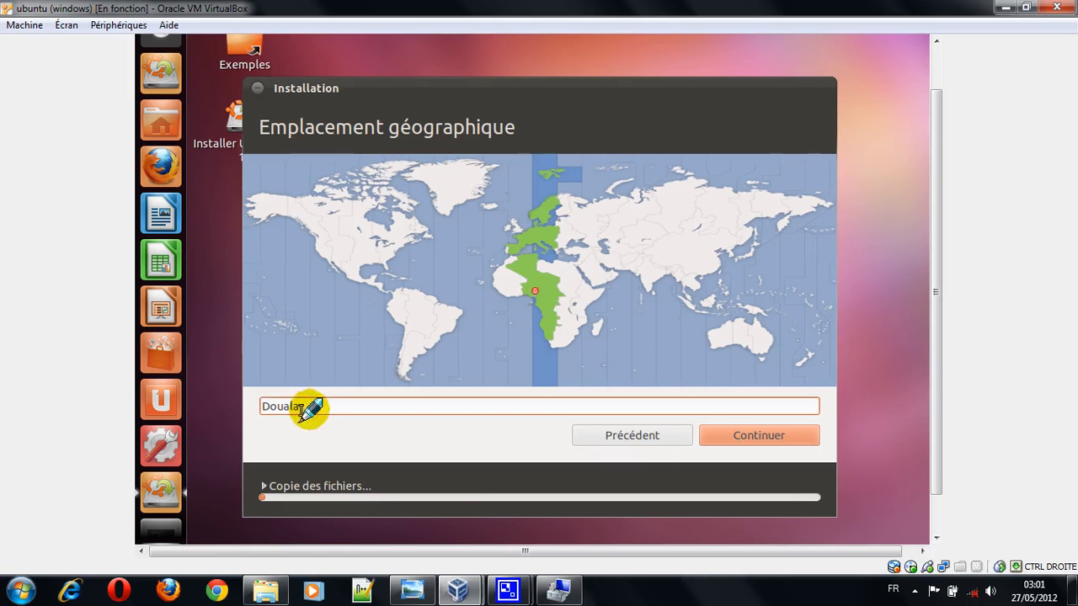
{"action": "left_click", "coordinate": [741, 436]}
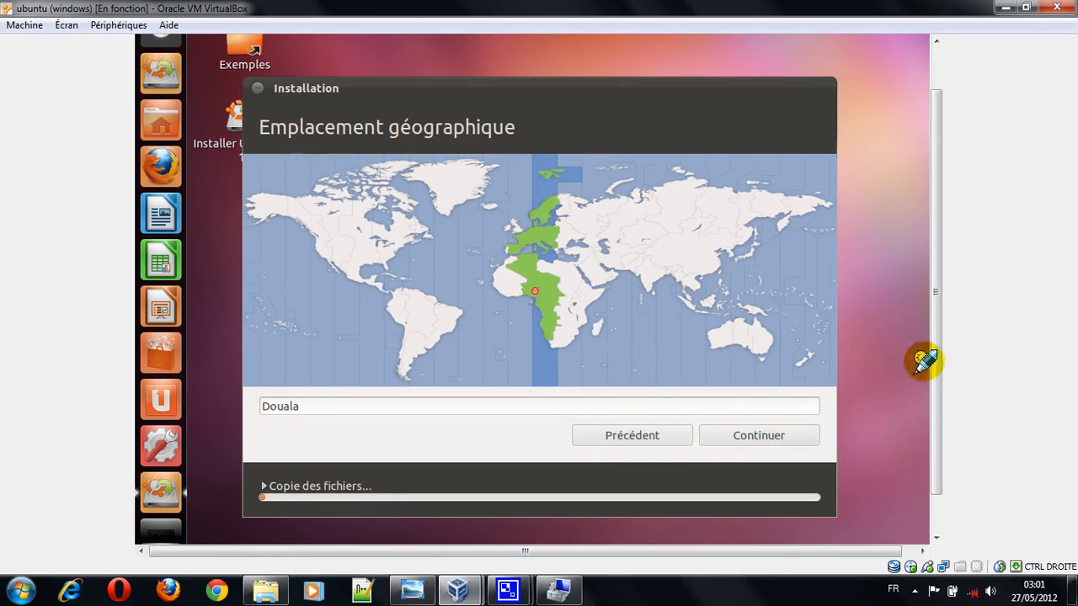
Step: Accept the Français keyboard layout with the "Français - Français (variante)" variant and continue
{"action": "scroll", "coordinate": [933, 368], "scroll_direction": "down", "scroll_amount": 2}
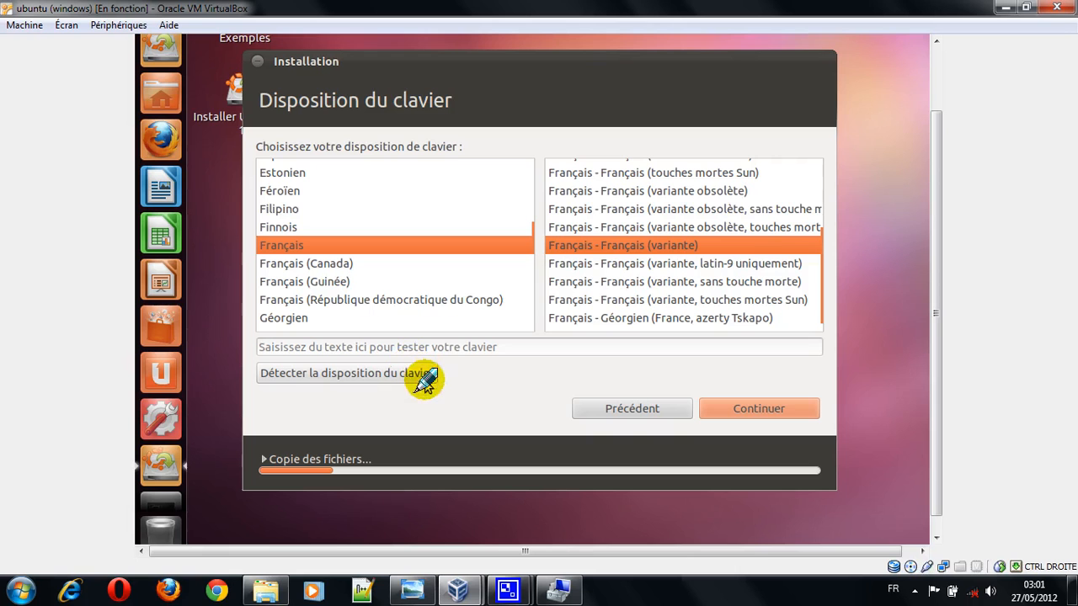
{"action": "left_click", "coordinate": [774, 409]}
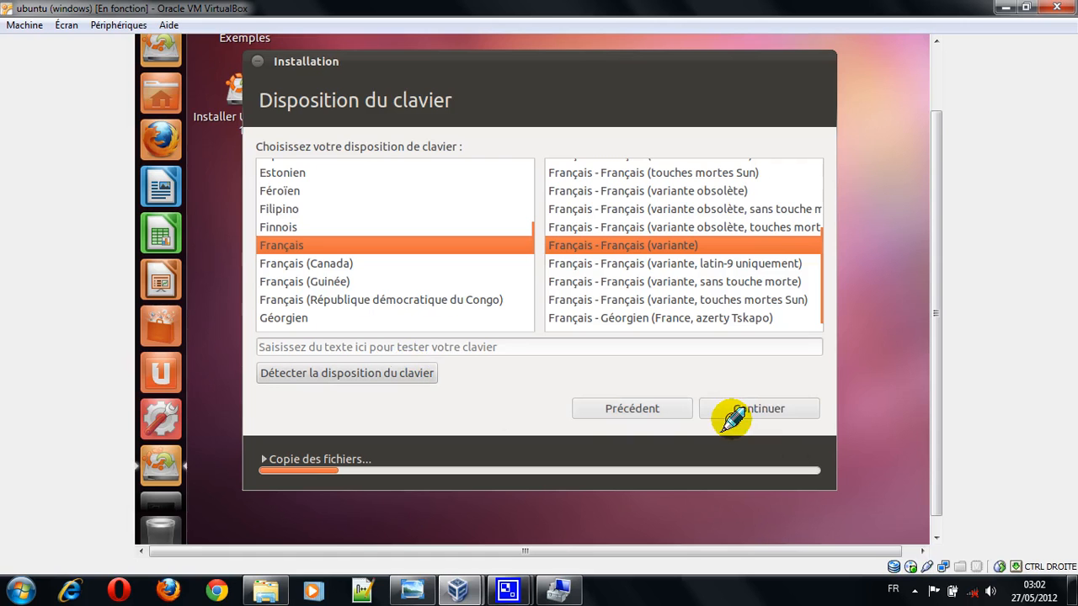
{"action": "left_click", "coordinate": [731, 417]}
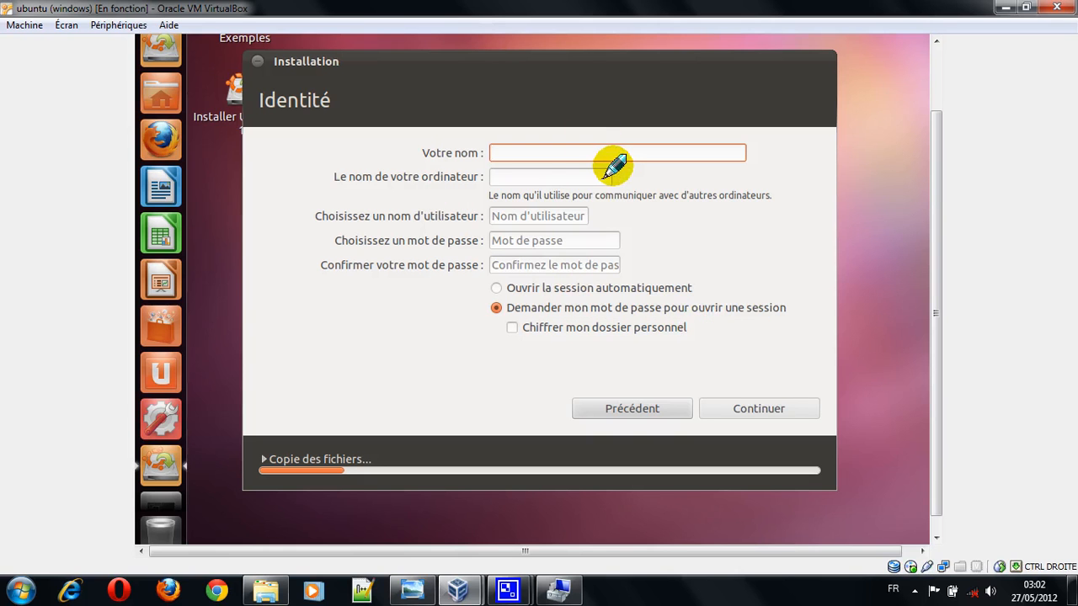
Step: Enter the user's full name in the identity form, keeping the suggested computer name and username
{"action": "type", "text": "hard"}
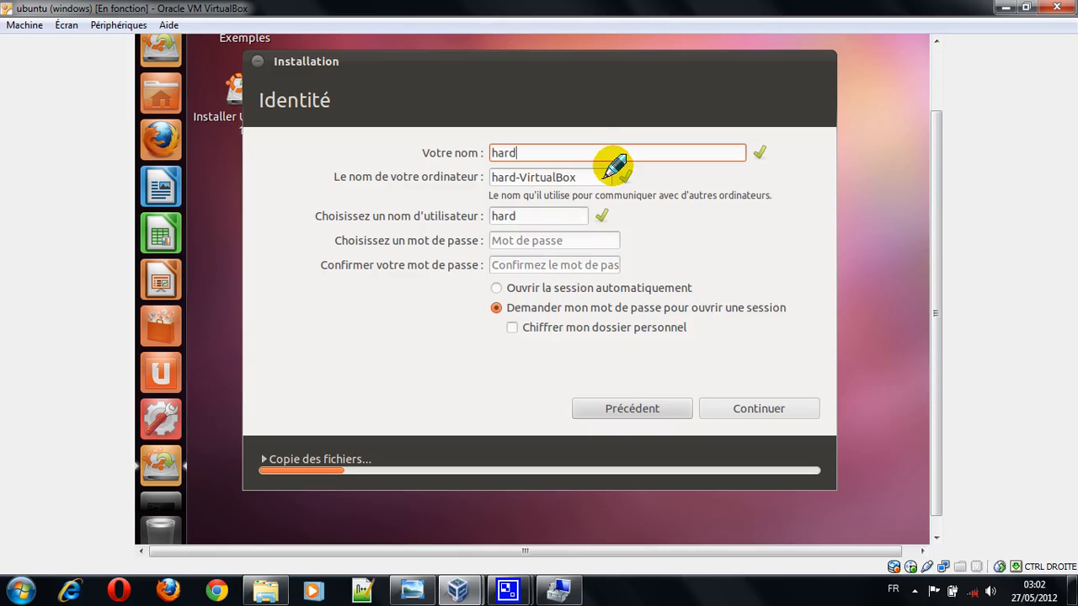
{"action": "type", "text": " kernel"}
Step: Enter the account password and repeat it in the password confirmation field
{"action": "left_click", "coordinate": [594, 242]}
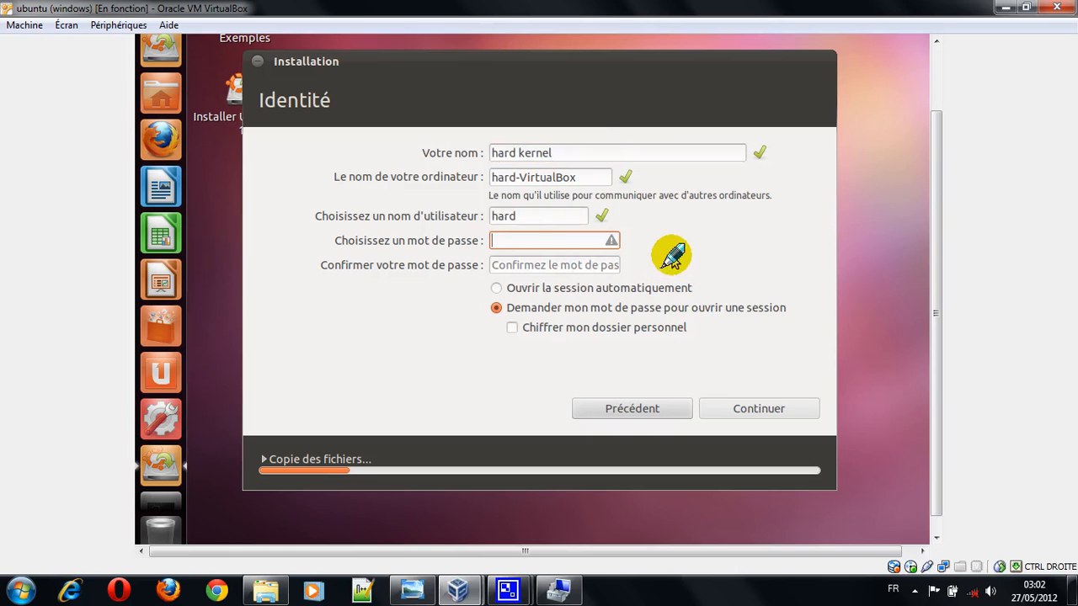
{"action": "type", "text": "●●●●●●"}
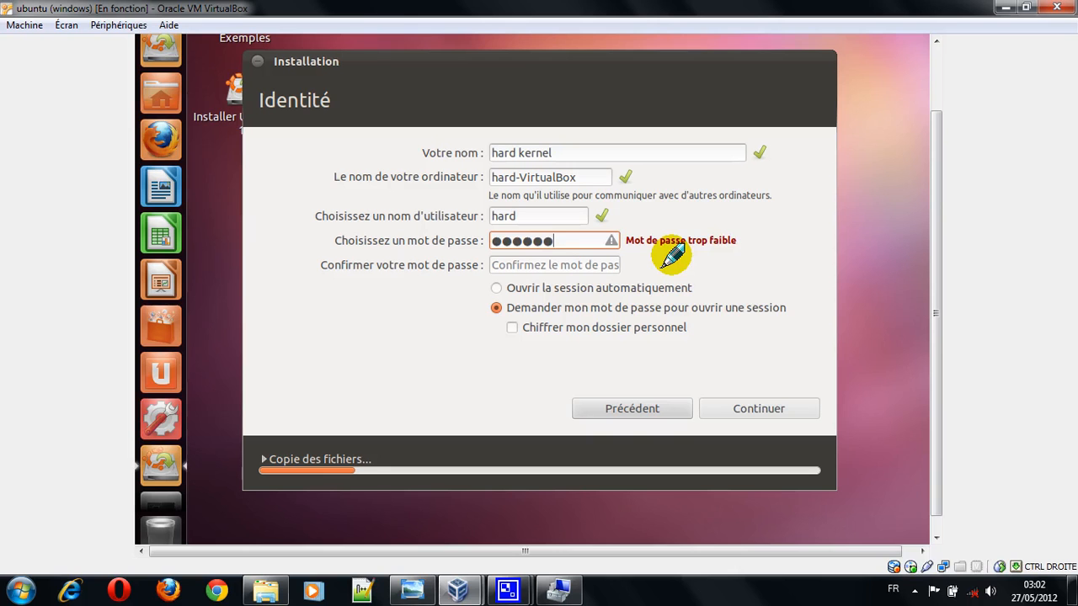
{"action": "left_click", "coordinate": [595, 267]}
{"action": "type", "text": "●●●●●●"}
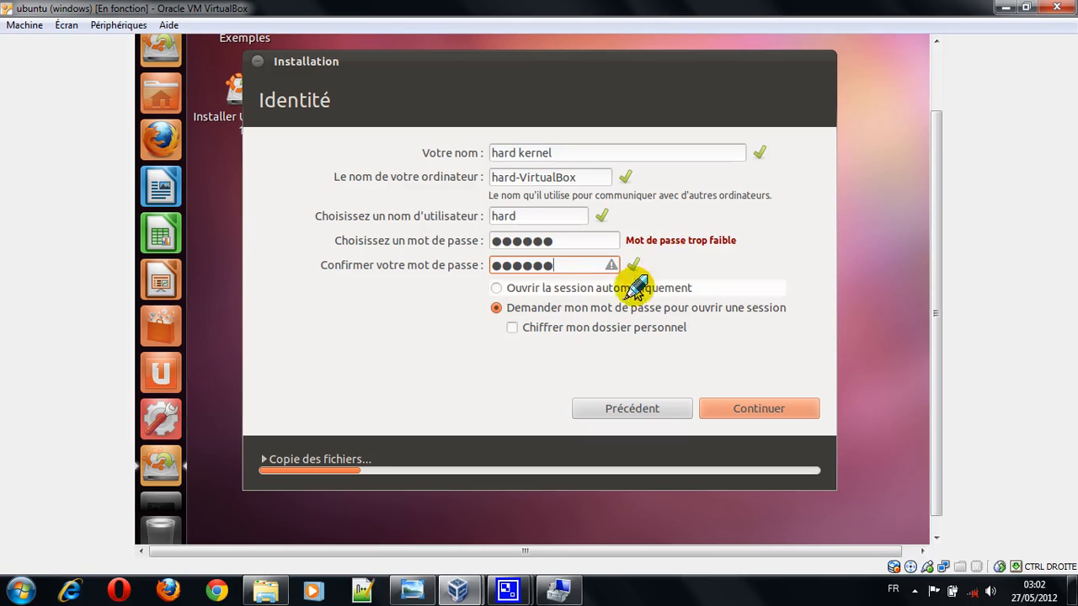
Step: Require the password to open a session, leave home folder encryption off and submit the identity details
{"action": "left_click", "coordinate": [564, 289]}
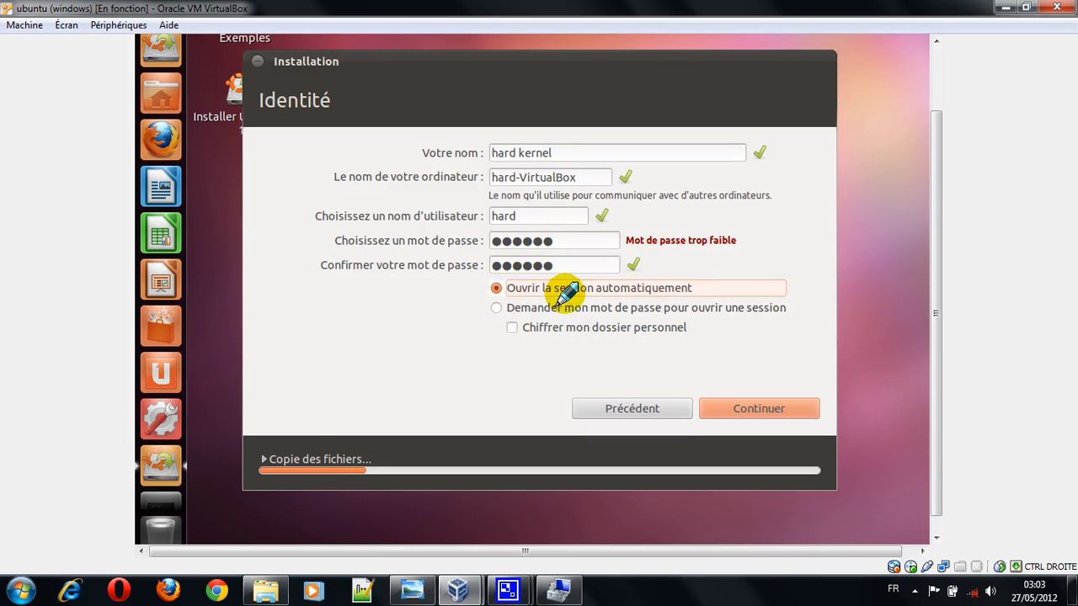
{"action": "left_click", "coordinate": [578, 309]}
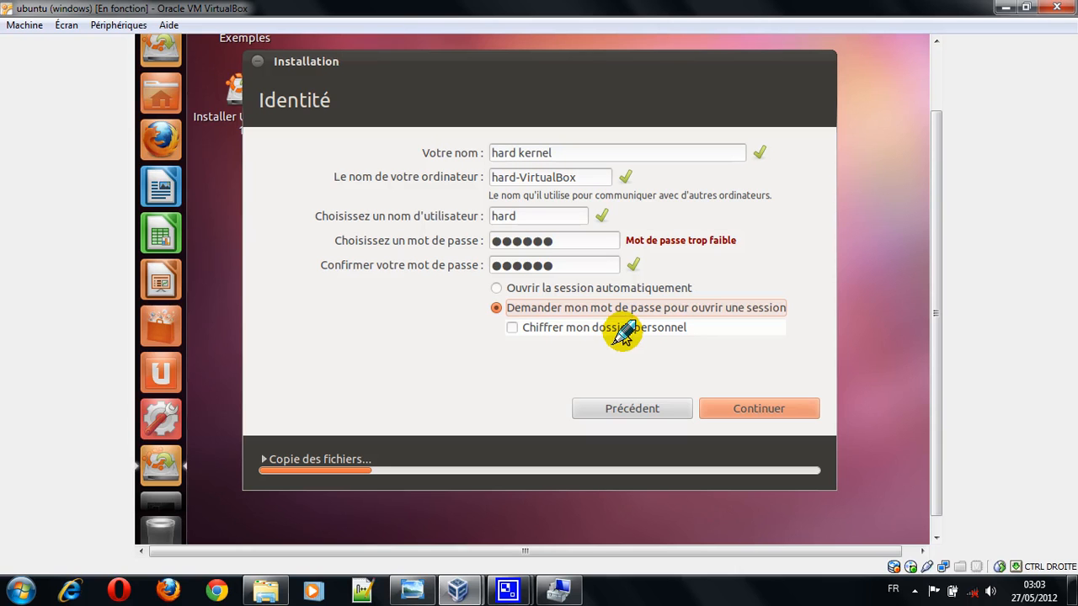
{"action": "left_click", "coordinate": [760, 409]}
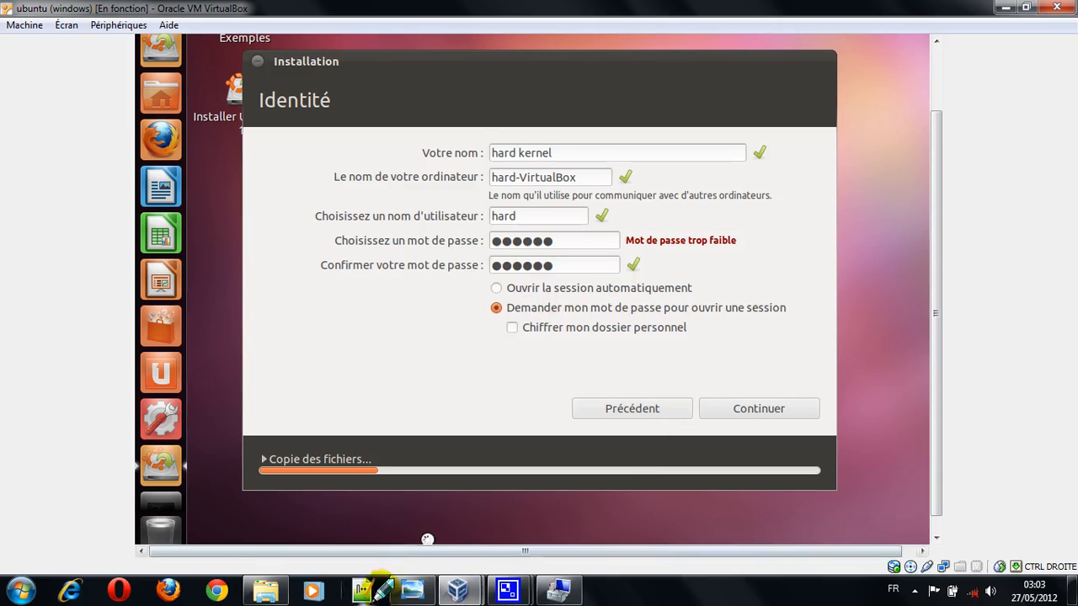
Step: Return to the Ubuntu installer, expand the file-copy details under the slideshow and collapse them again
{"action": "left_click", "coordinate": [413, 589]}
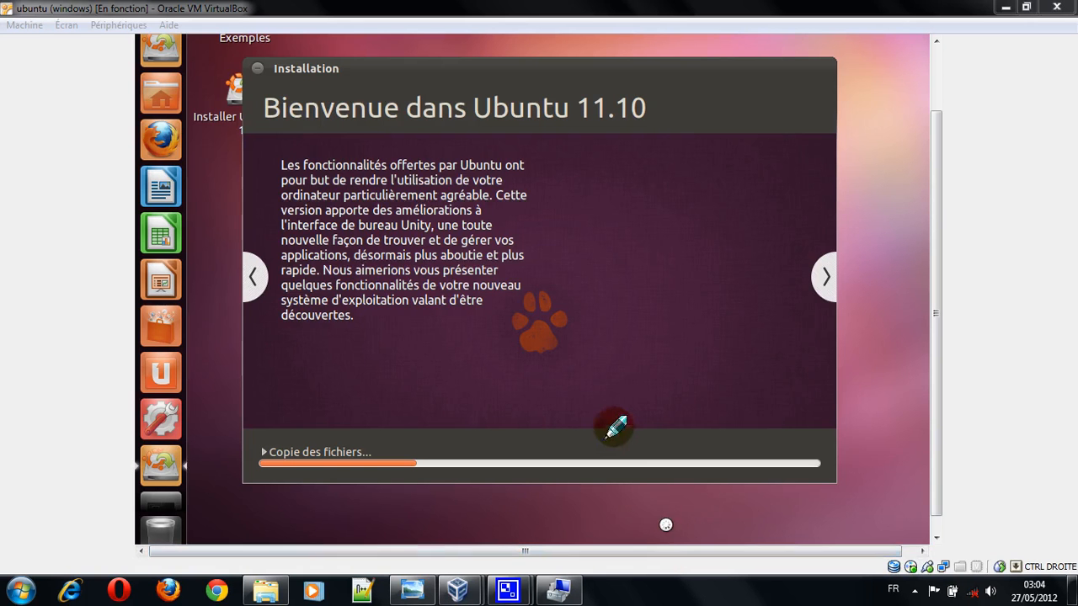
{"action": "left_click", "coordinate": [539, 199]}
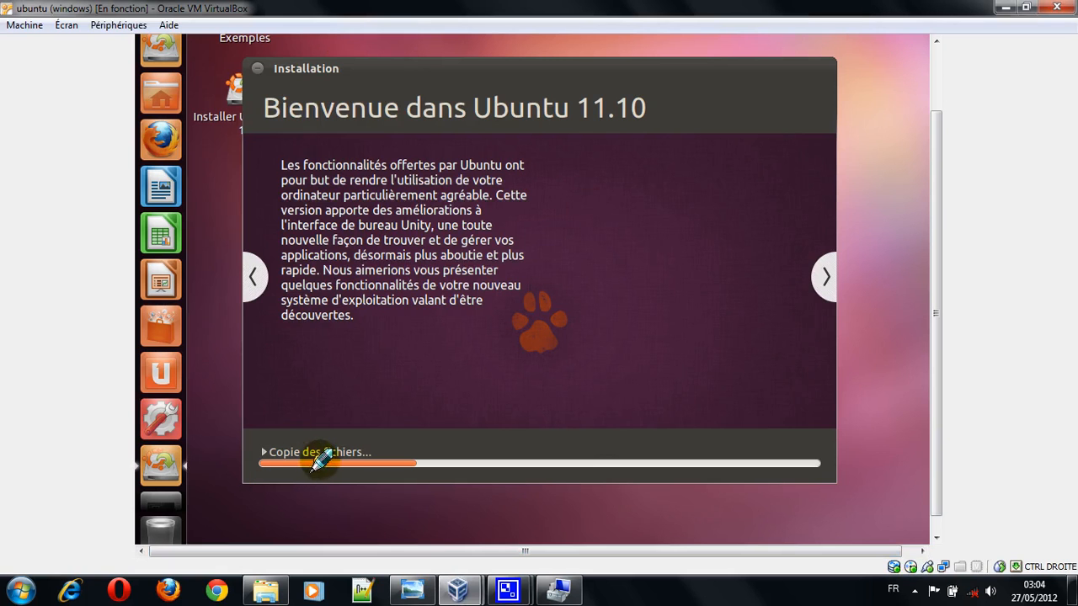
{"action": "left_click", "coordinate": [396, 452]}
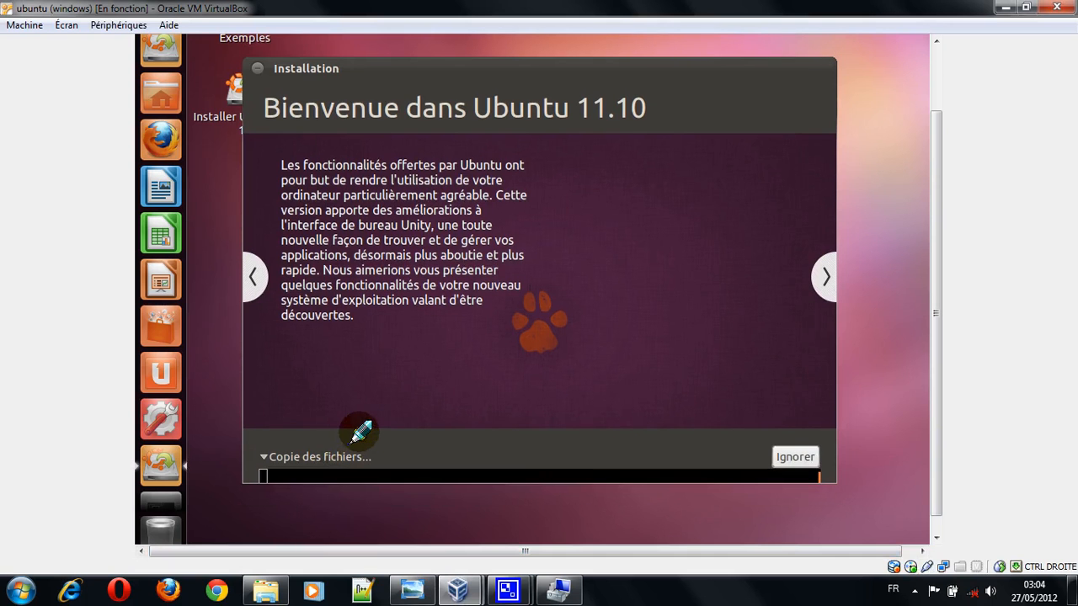
{"action": "left_click", "coordinate": [357, 436]}
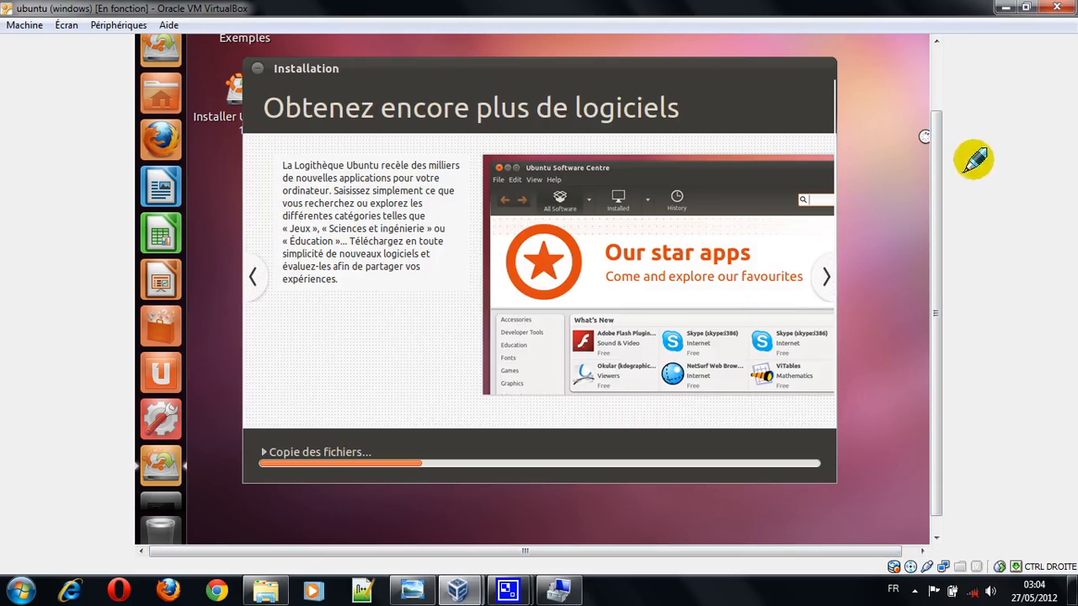
Step: Minimize the running Ubuntu virtual machine window and the VirtualBox manager to reveal the Windows desktop
{"action": "left_click", "coordinate": [999, 13]}
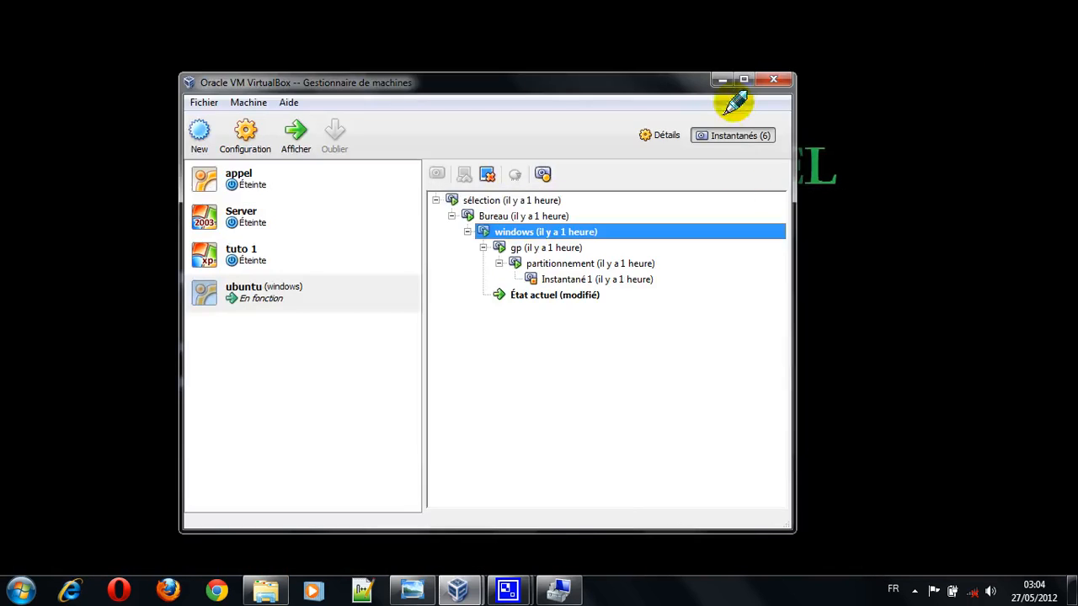
{"action": "left_click", "coordinate": [720, 80]}
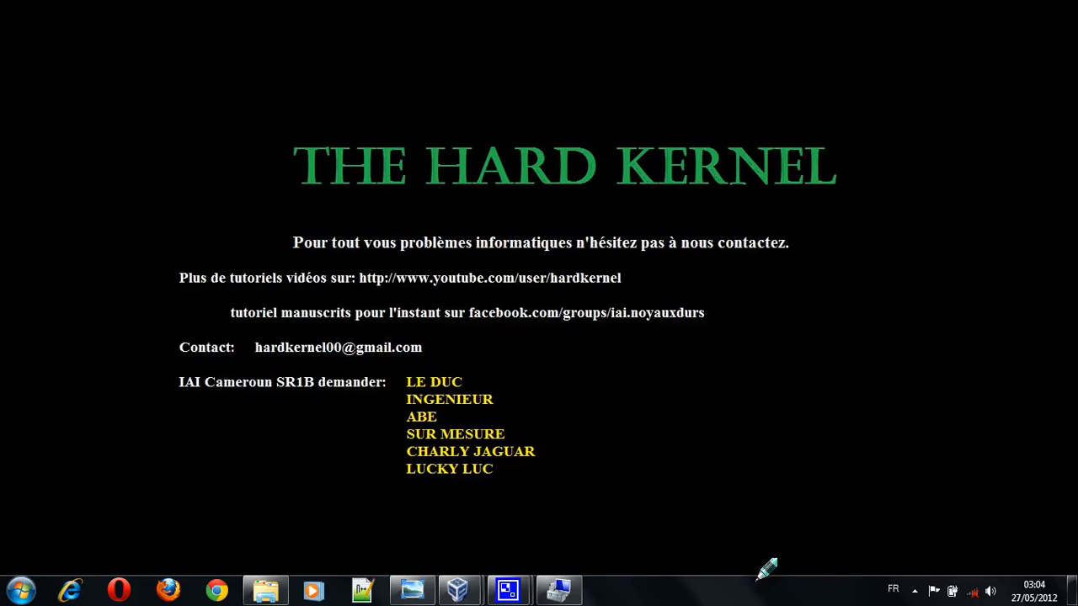